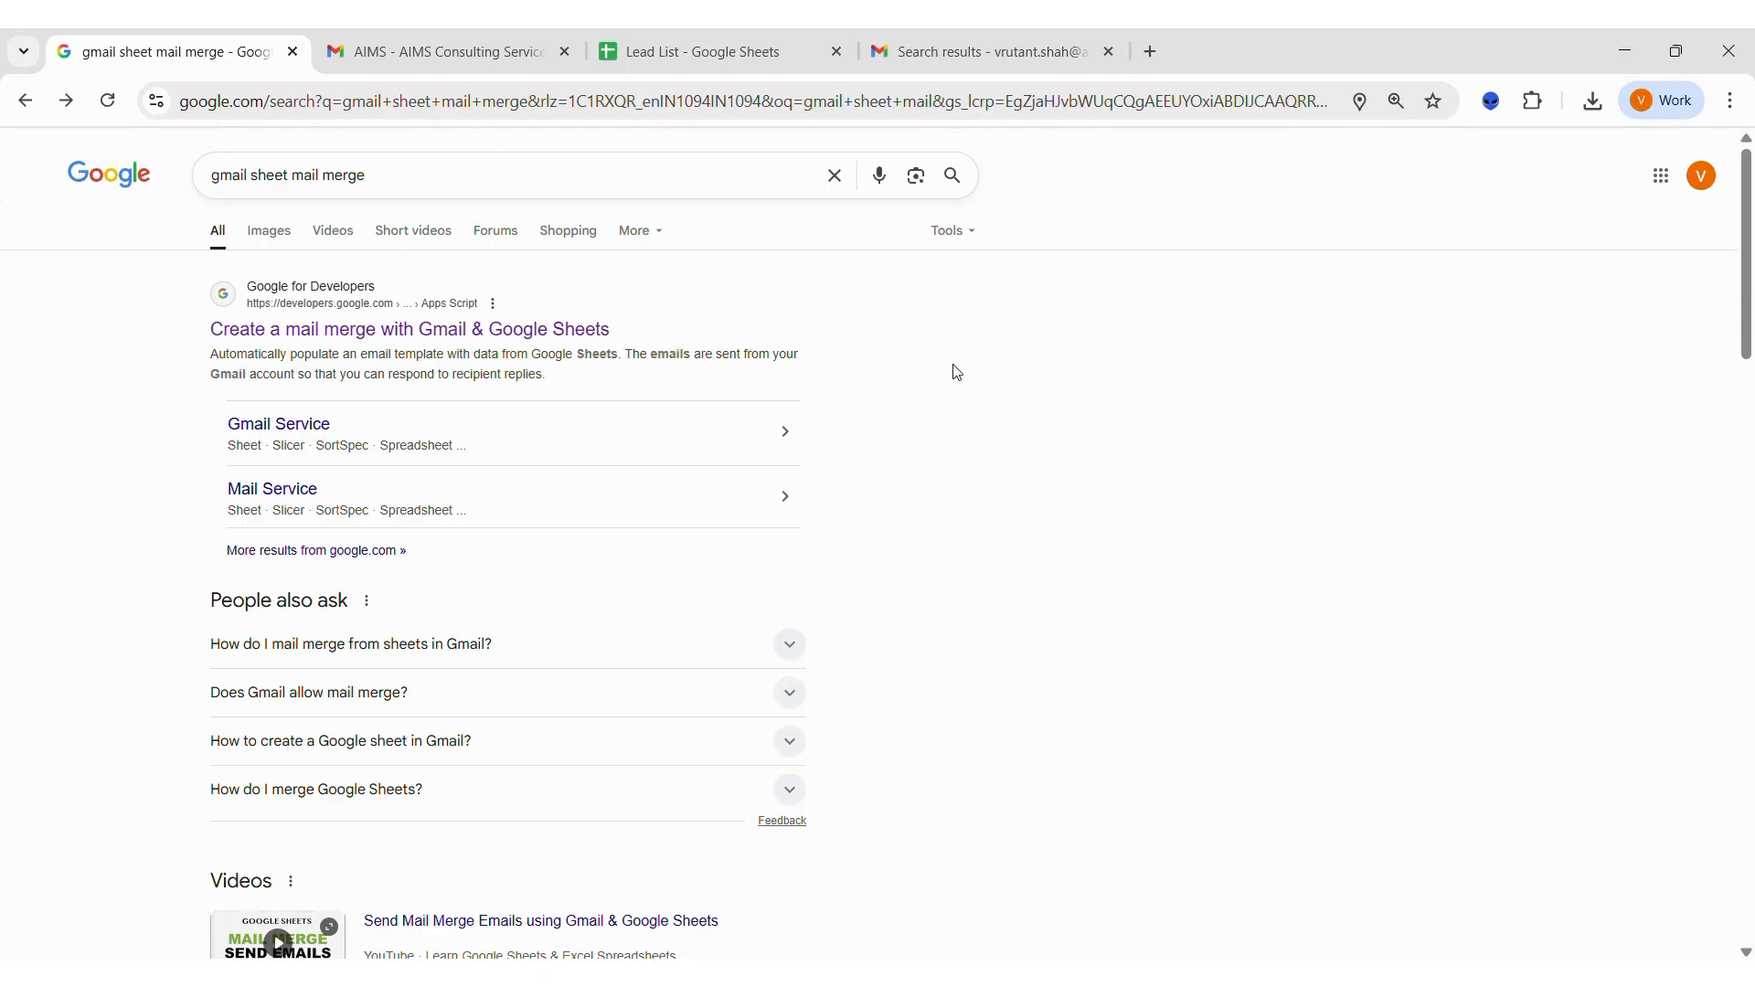
Open Google's mail merge sample page and make a copy of the Gmail/Sheets mail merge spreadsheet.
left_click(549, 331)
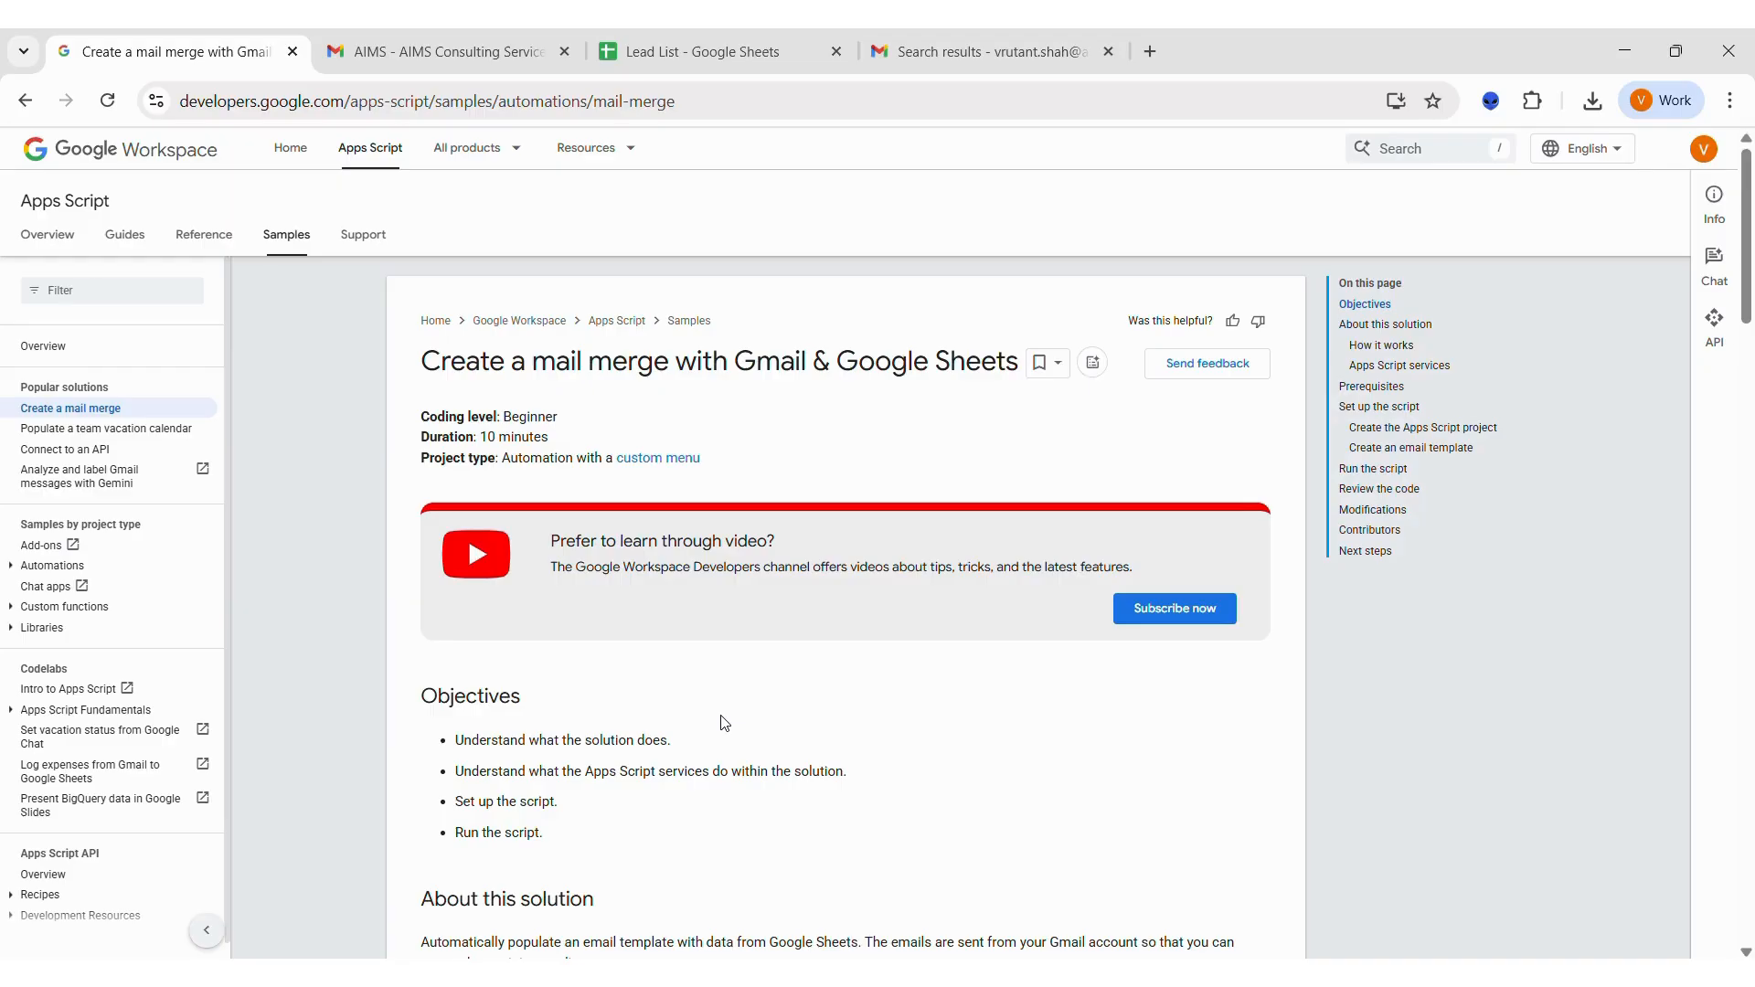
scroll(725, 724, "down", 5)
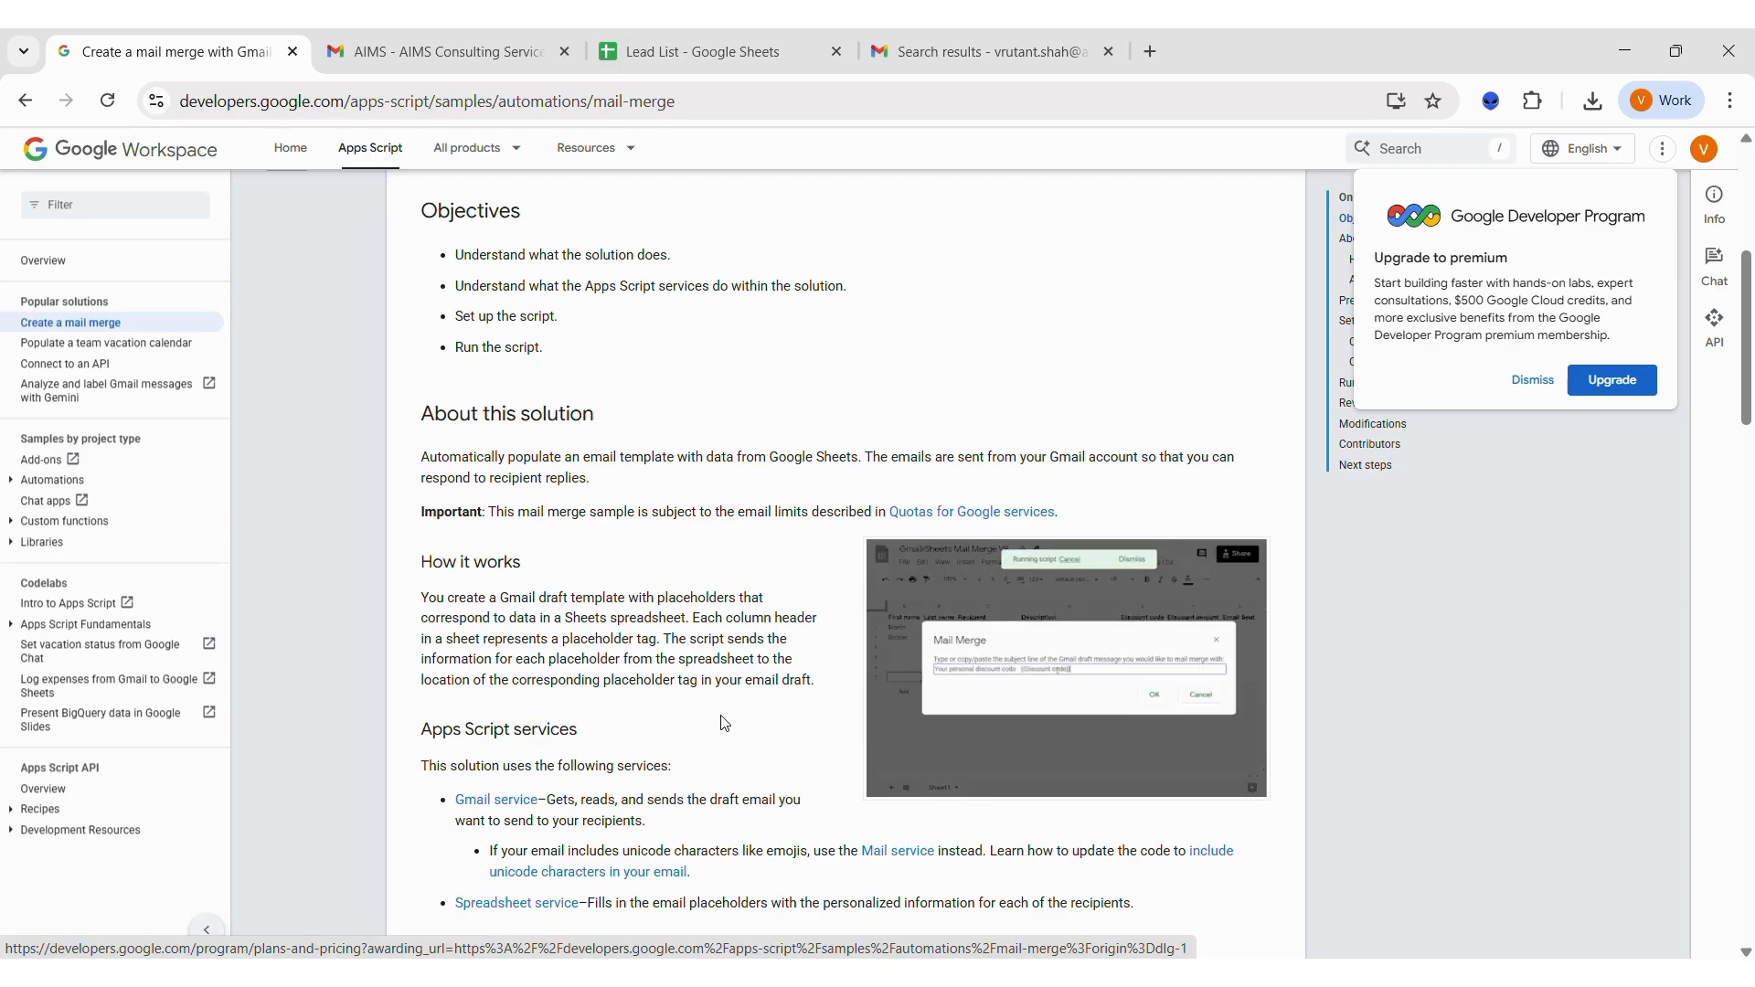
scroll(724, 723, "down", 7)
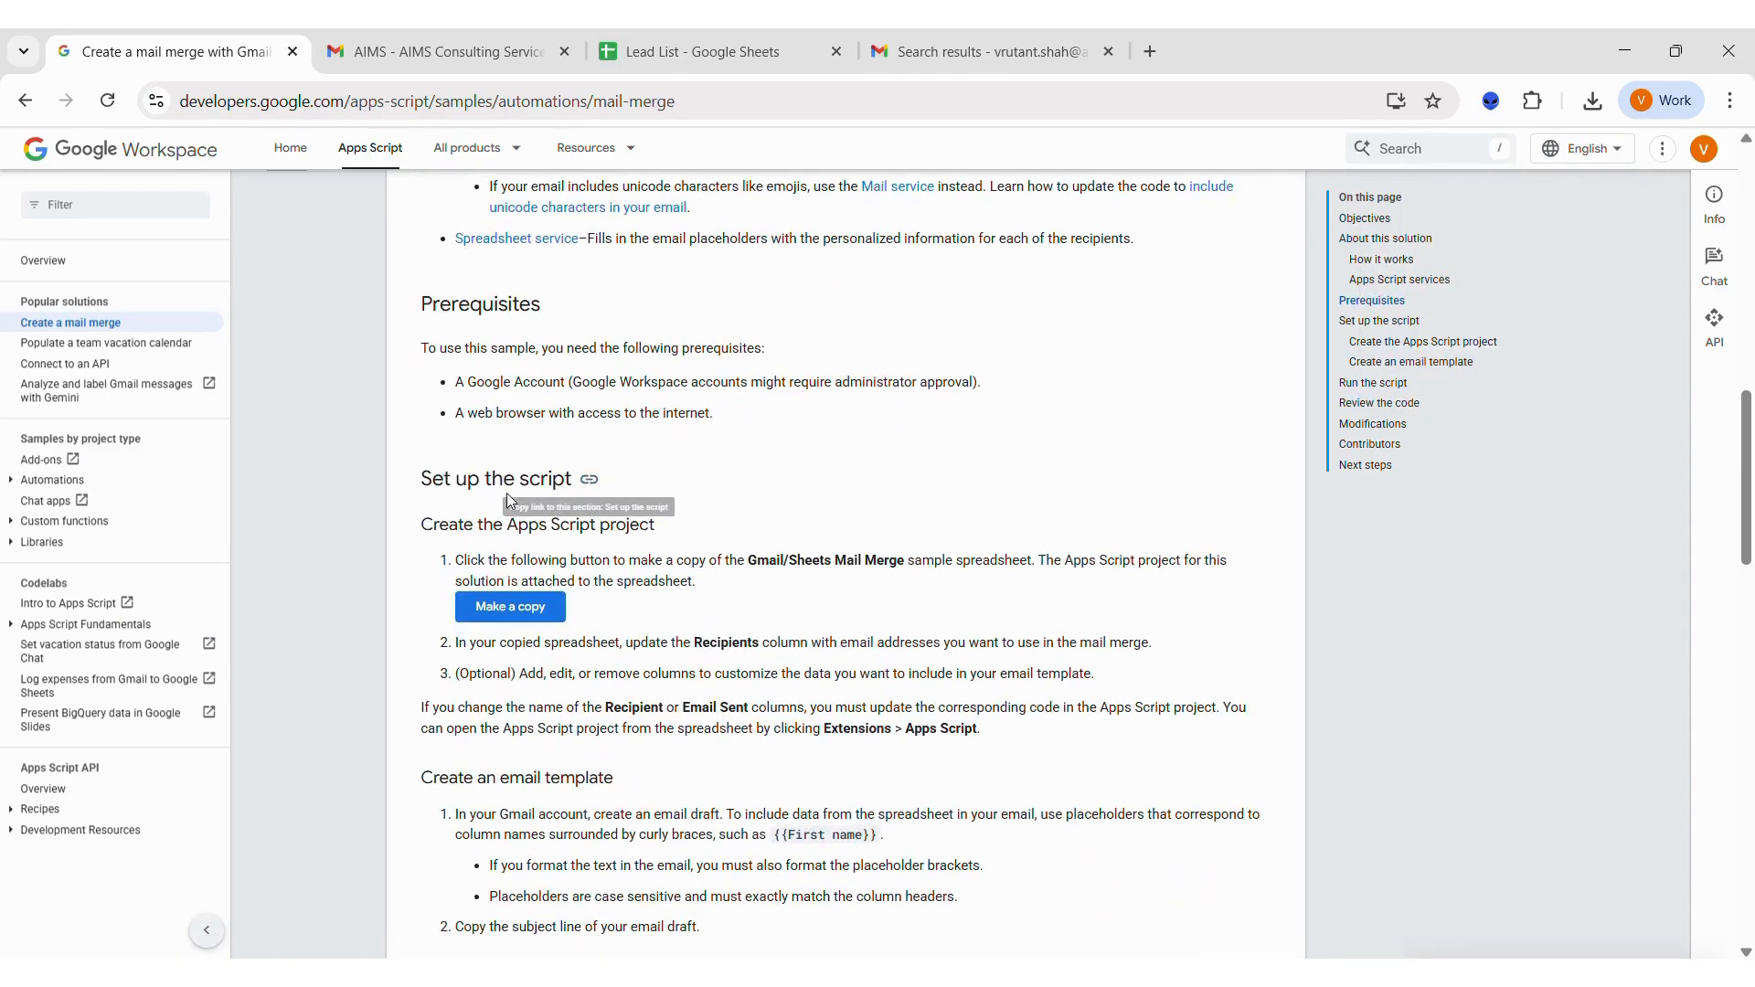
left_click_drag(420, 526, 648, 526)
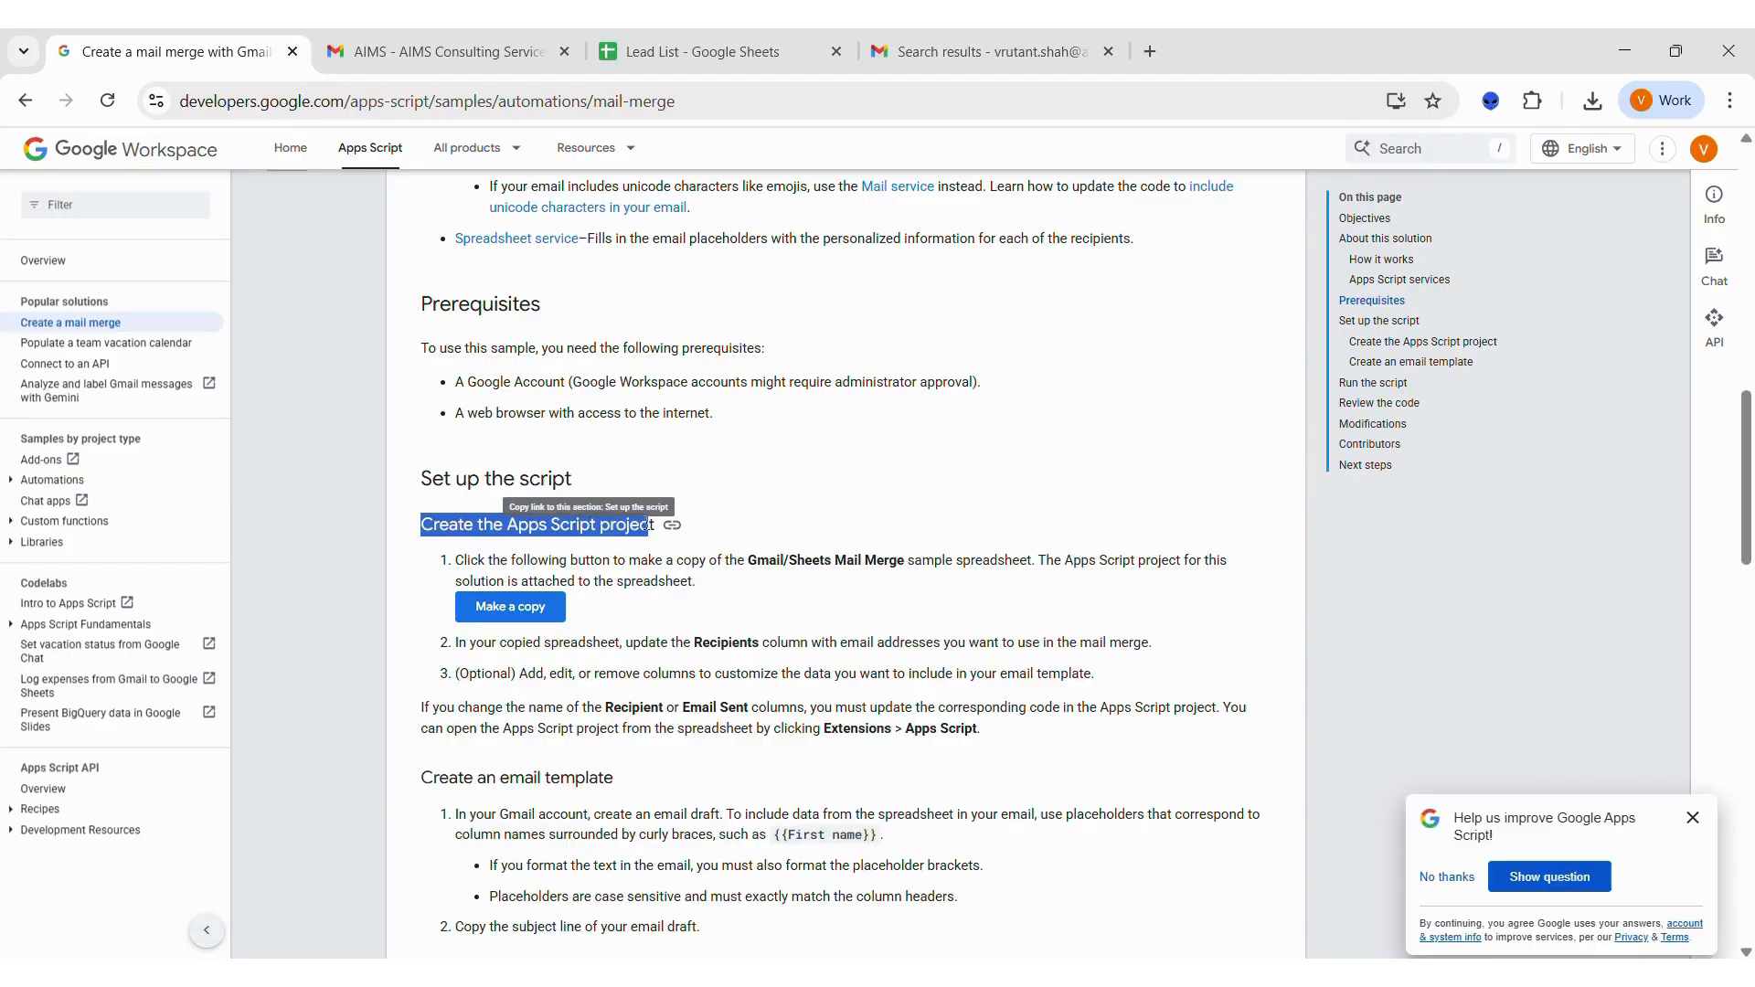
left_click(521, 617)
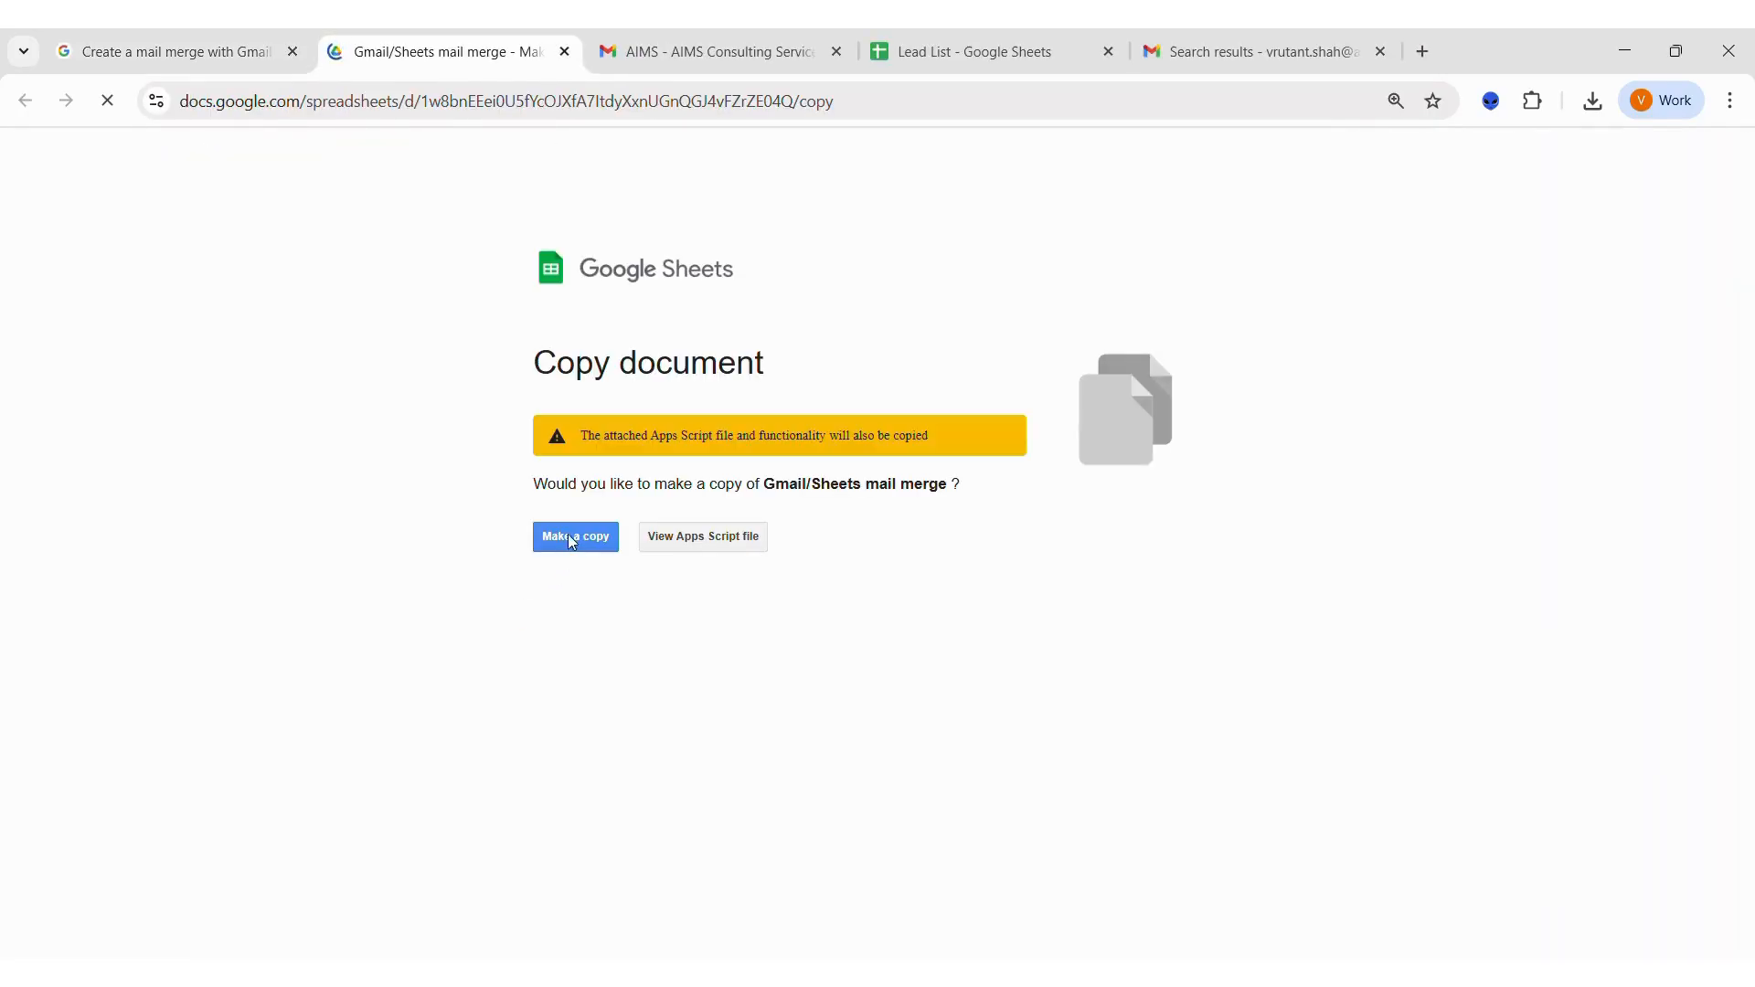
left_click(573, 540)
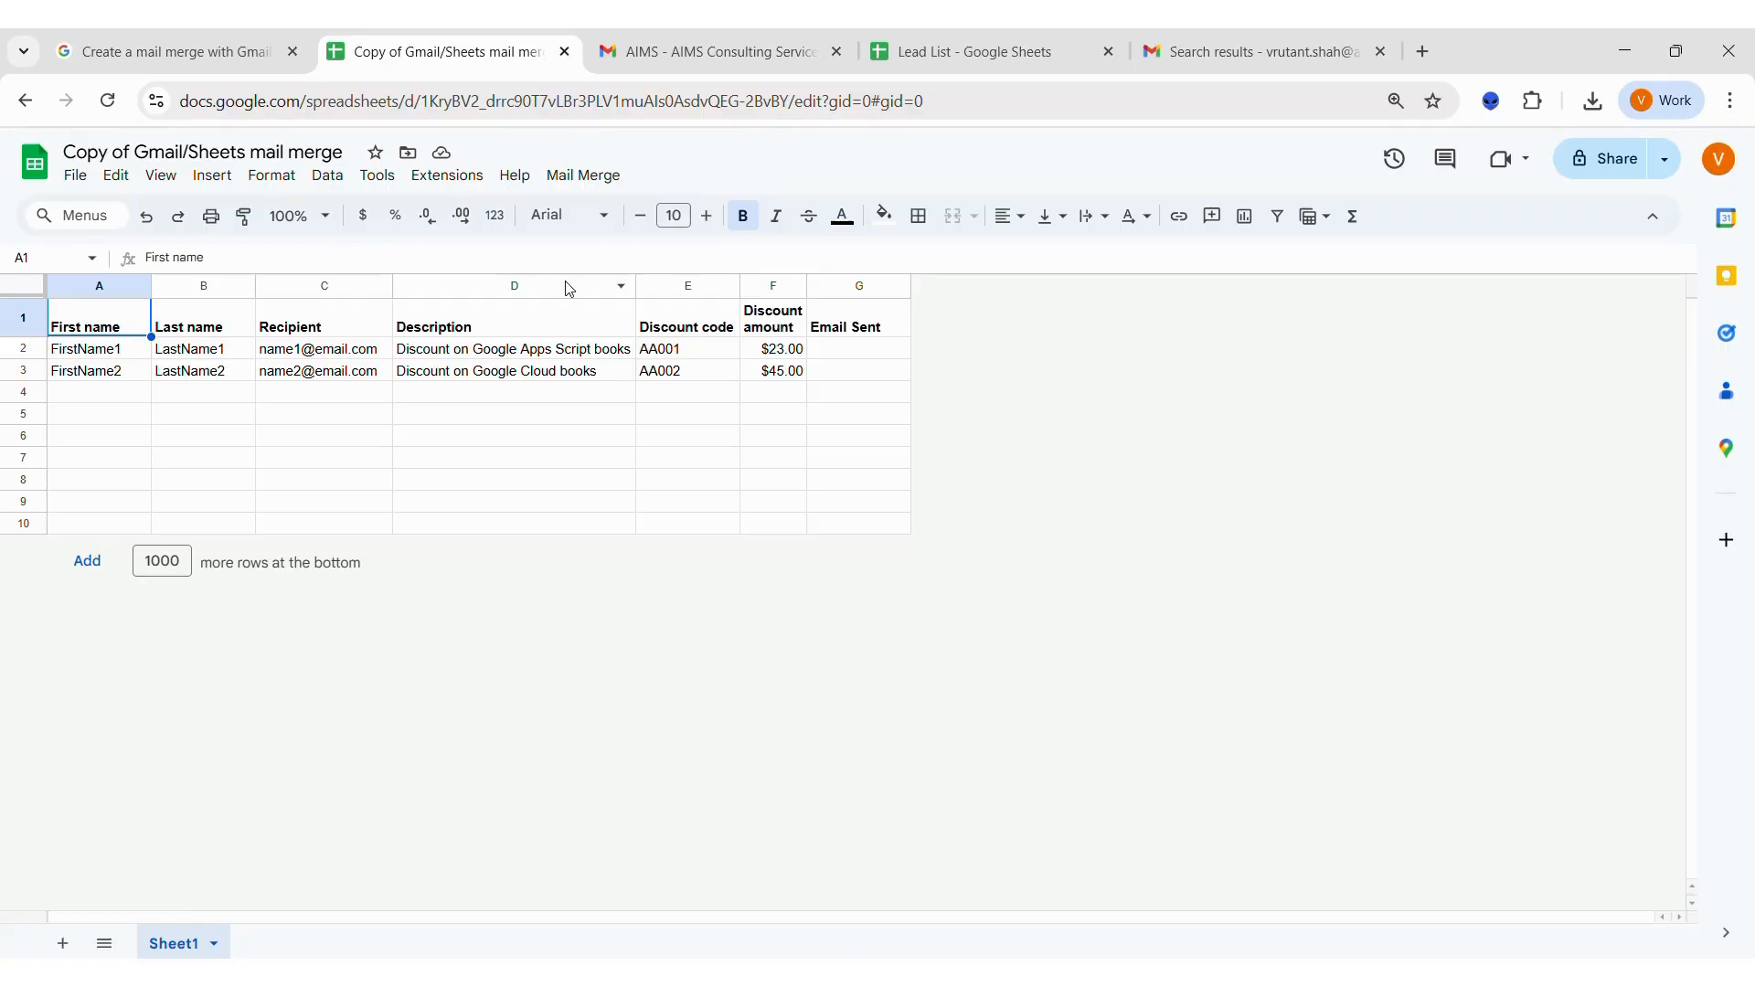
Delete the Description, Discount code and Discount amount columns from the copied sheet.
left_click_drag(564, 280, 773, 284)
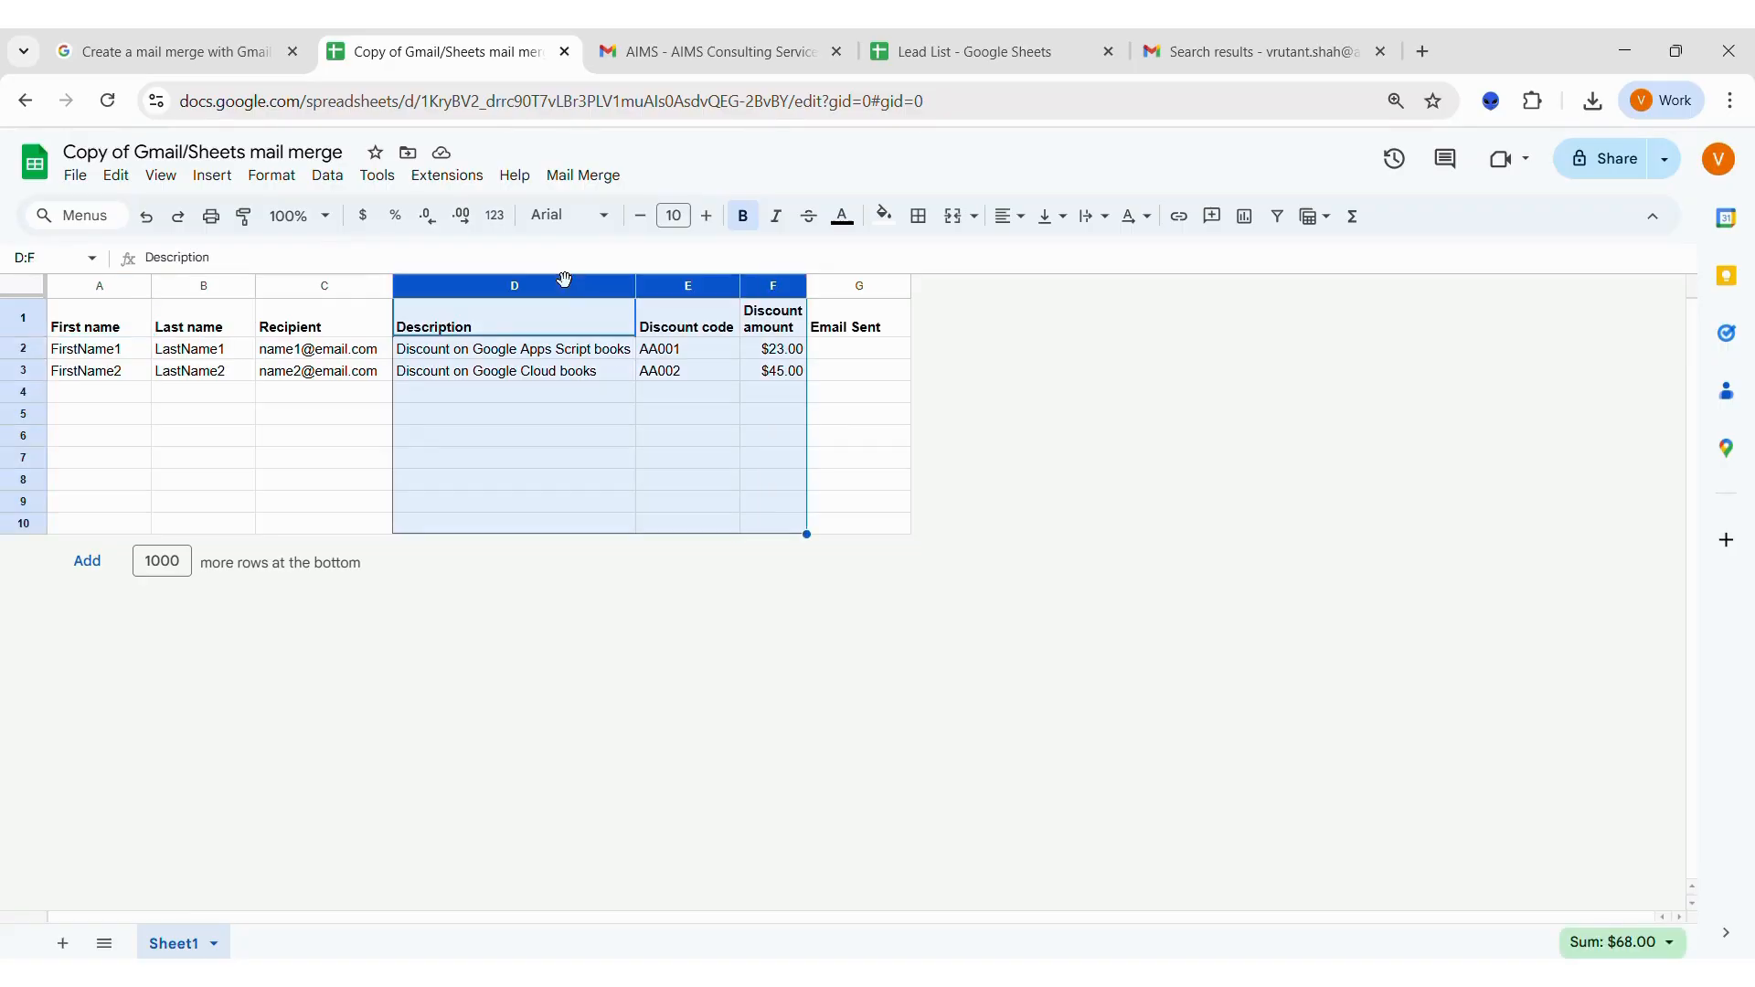
right_click(567, 290)
left_click(617, 475)
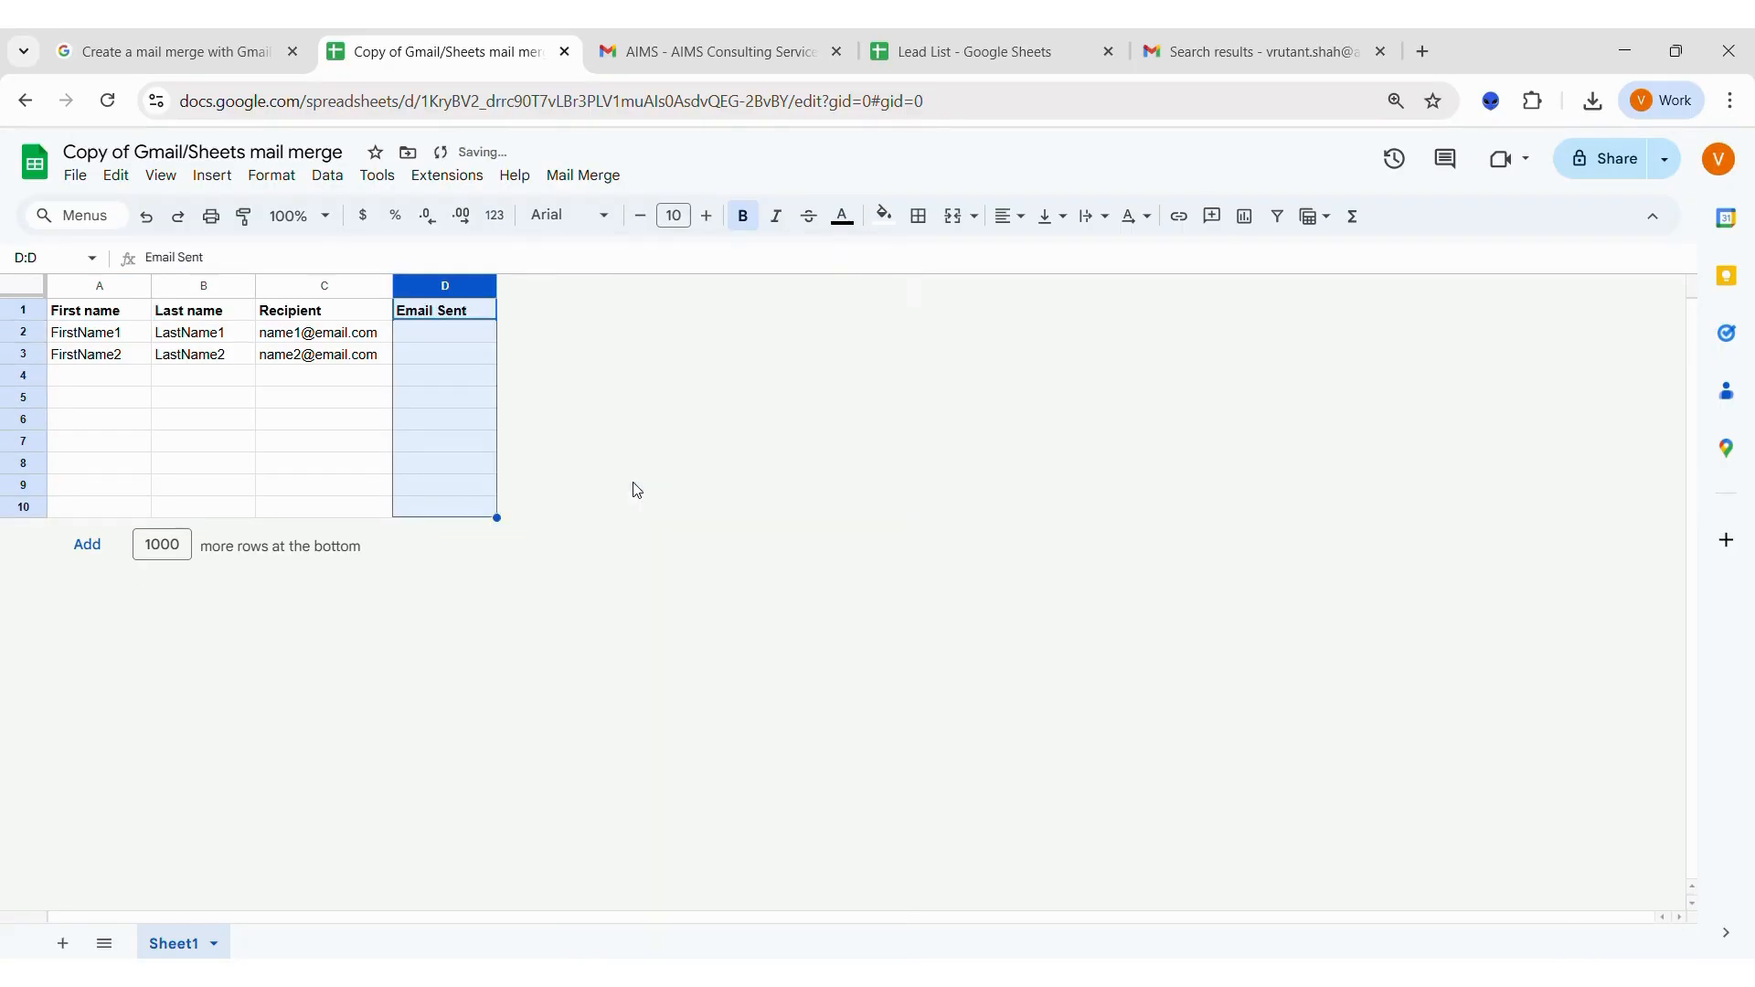
Clear the two sample data rows under First name, Last name and Recipient.
left_click(139, 342)
key("shift+Down")
key("shift+Right")
key("shift+Right")
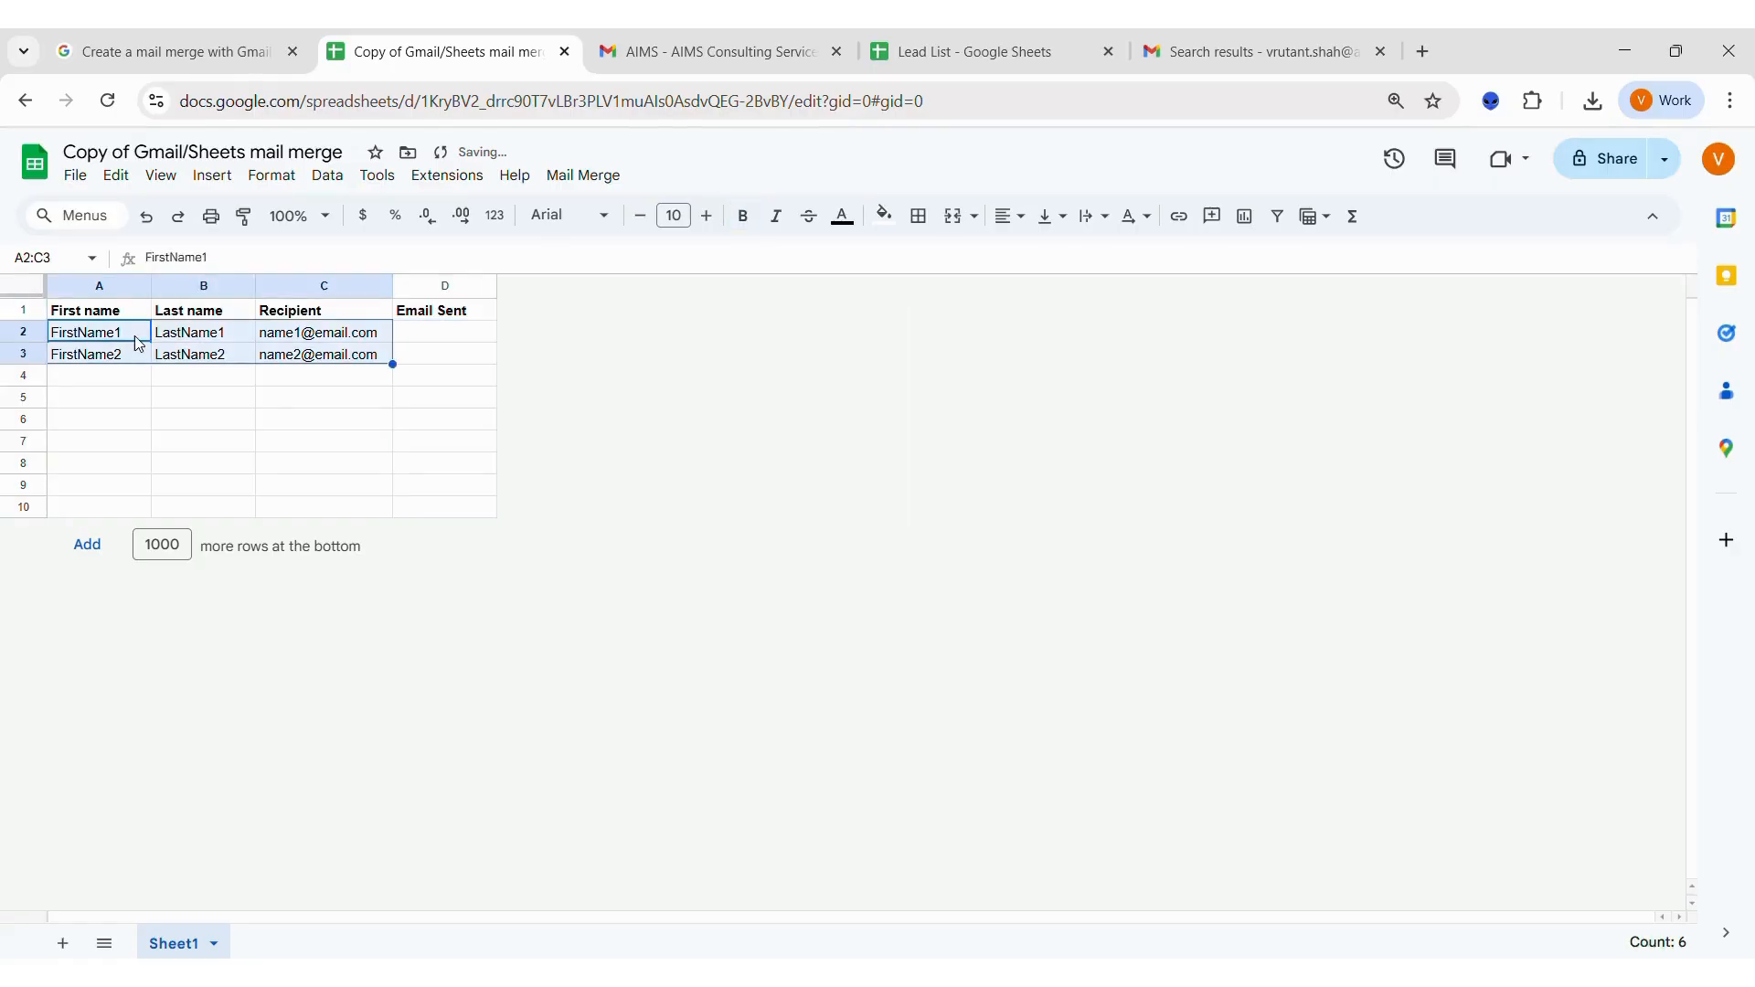
key("Delete")
Rename the first two column headers to FirstName and CompanyName.
key("Up")
type("FirstName")
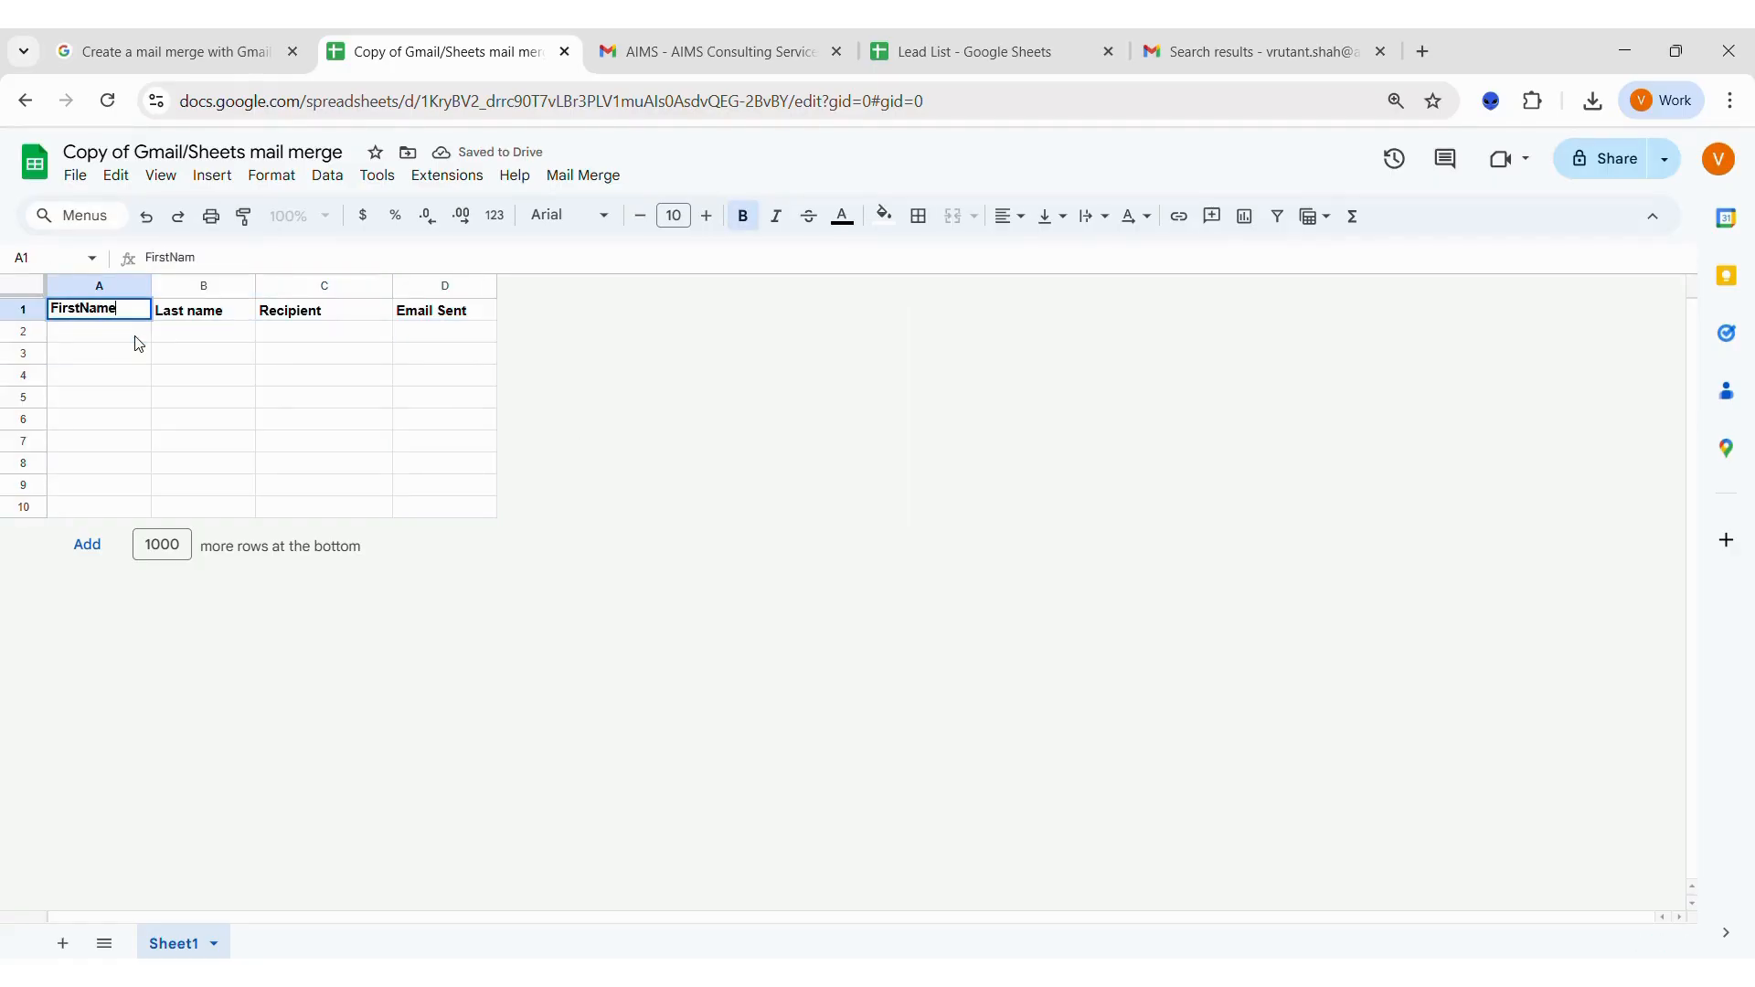
key("Tab")
type("C")
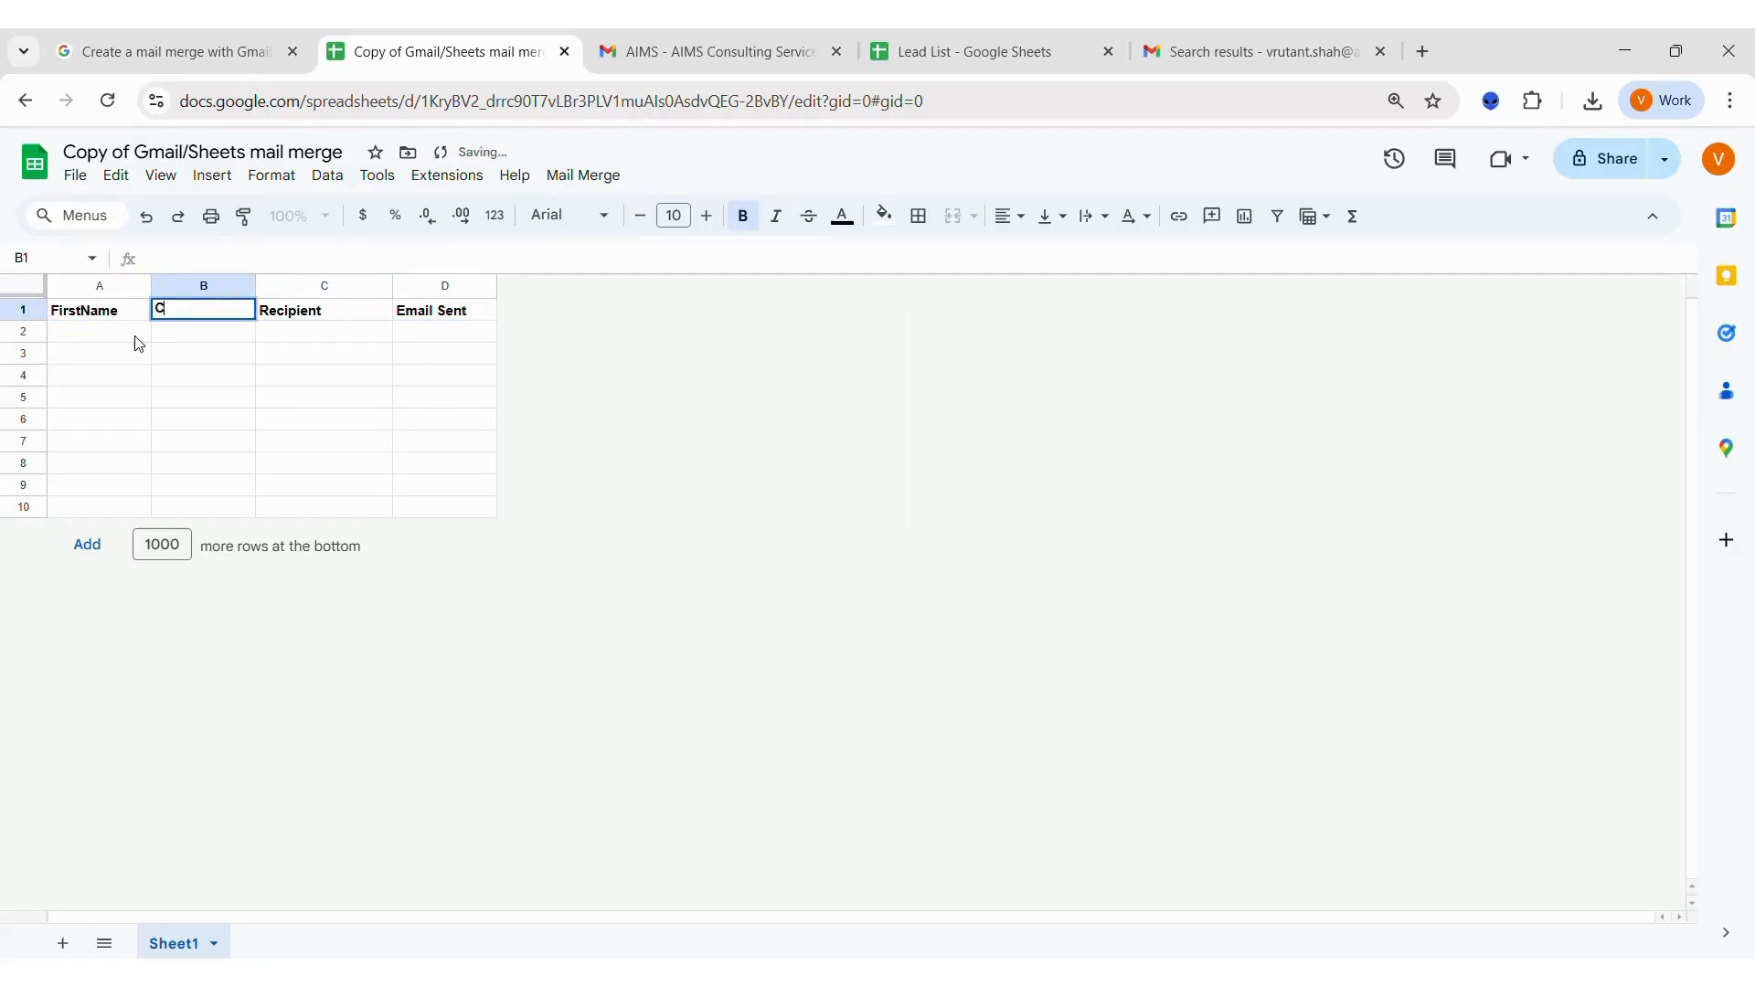
type("ompanyName")
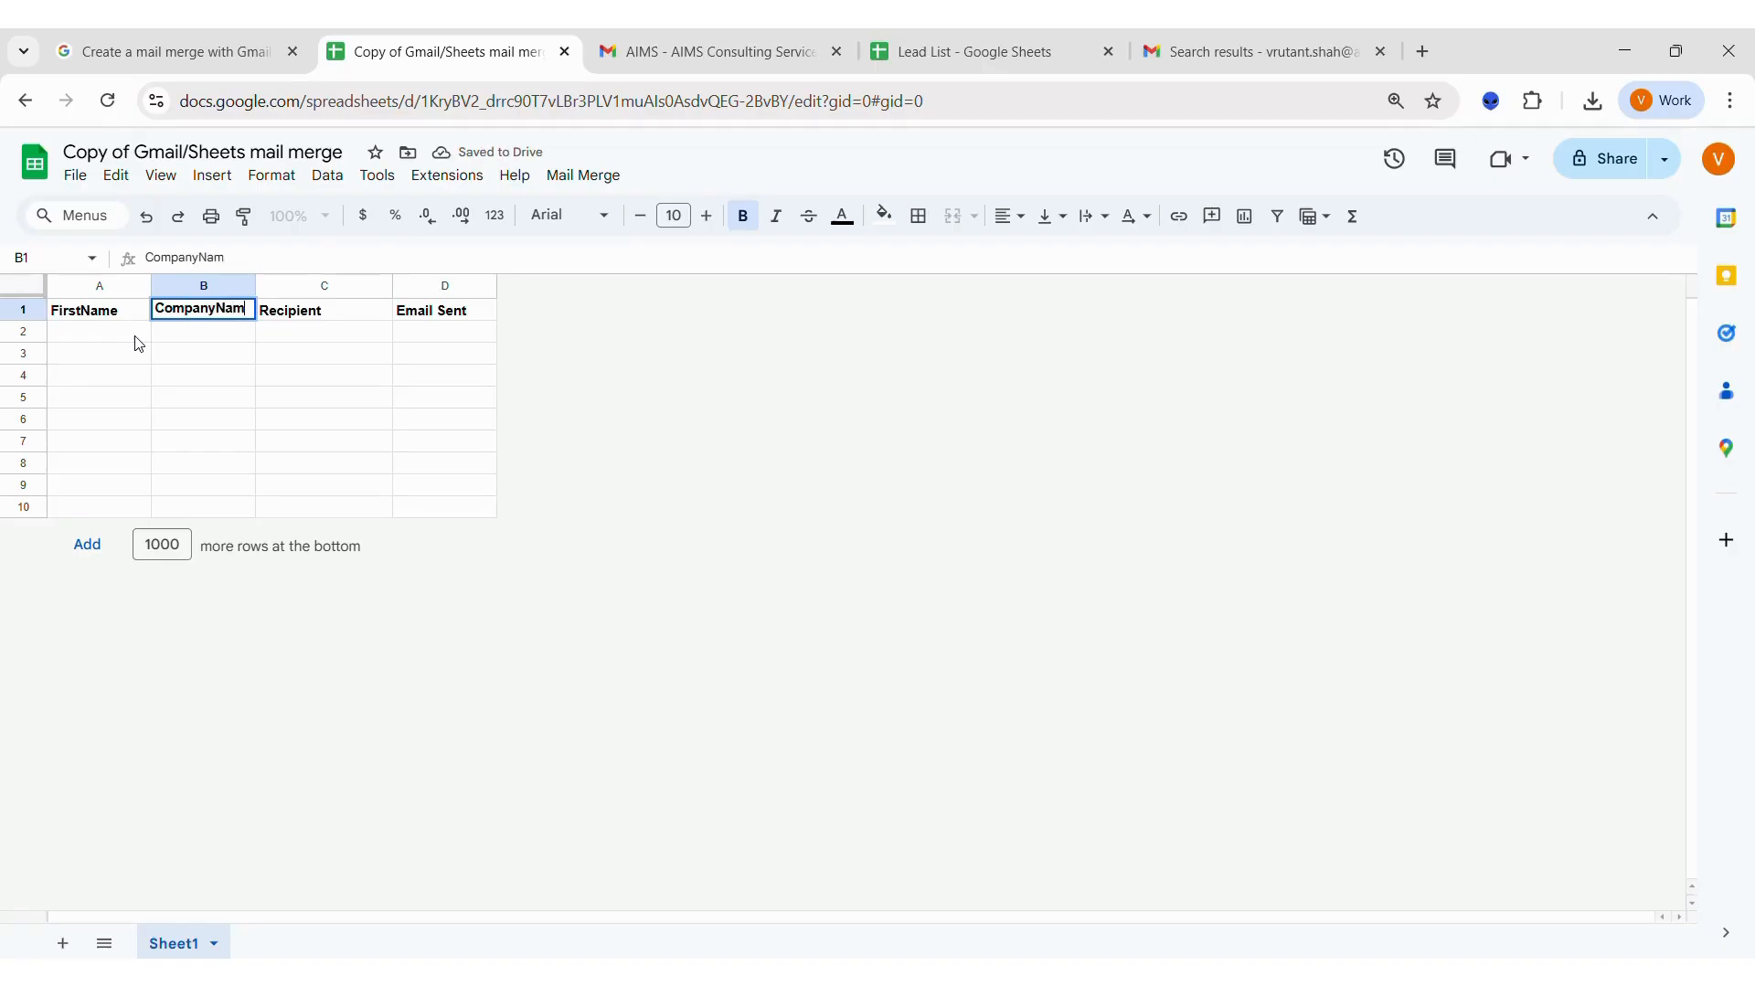
key("Return")
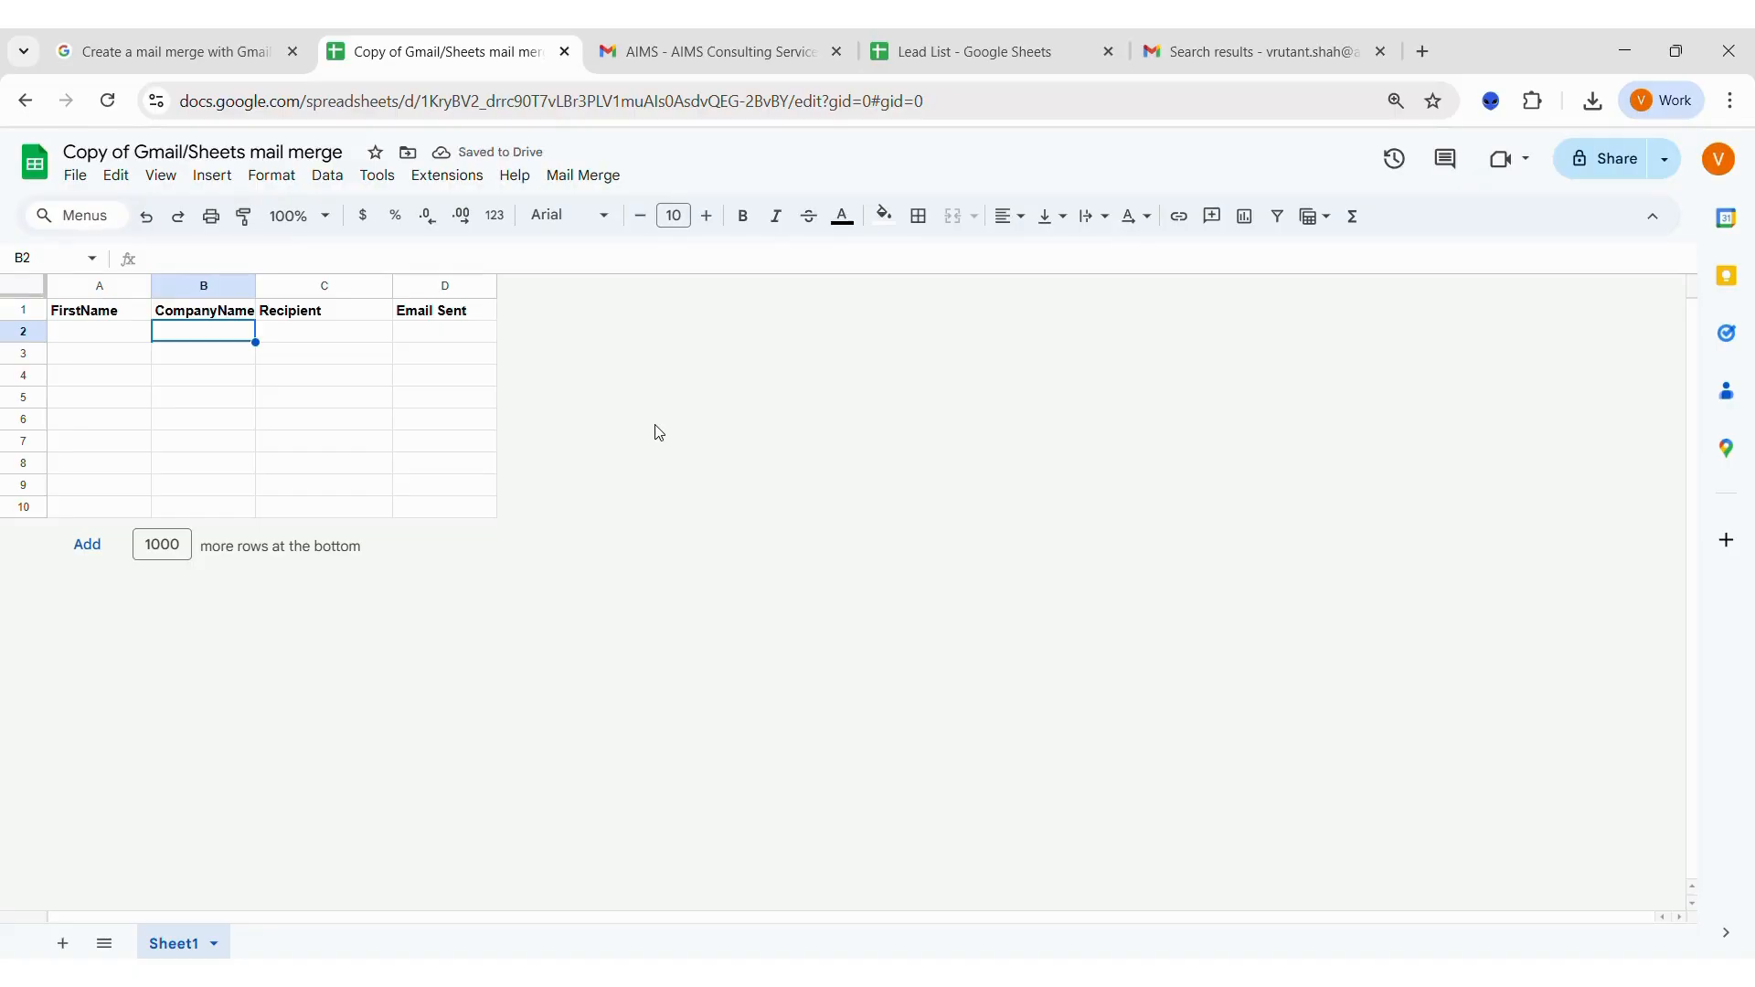
Compare the Lead List sheet and the Gmail draft's greeting with the FirstName header in the copied sheet.
left_click(1051, 55)
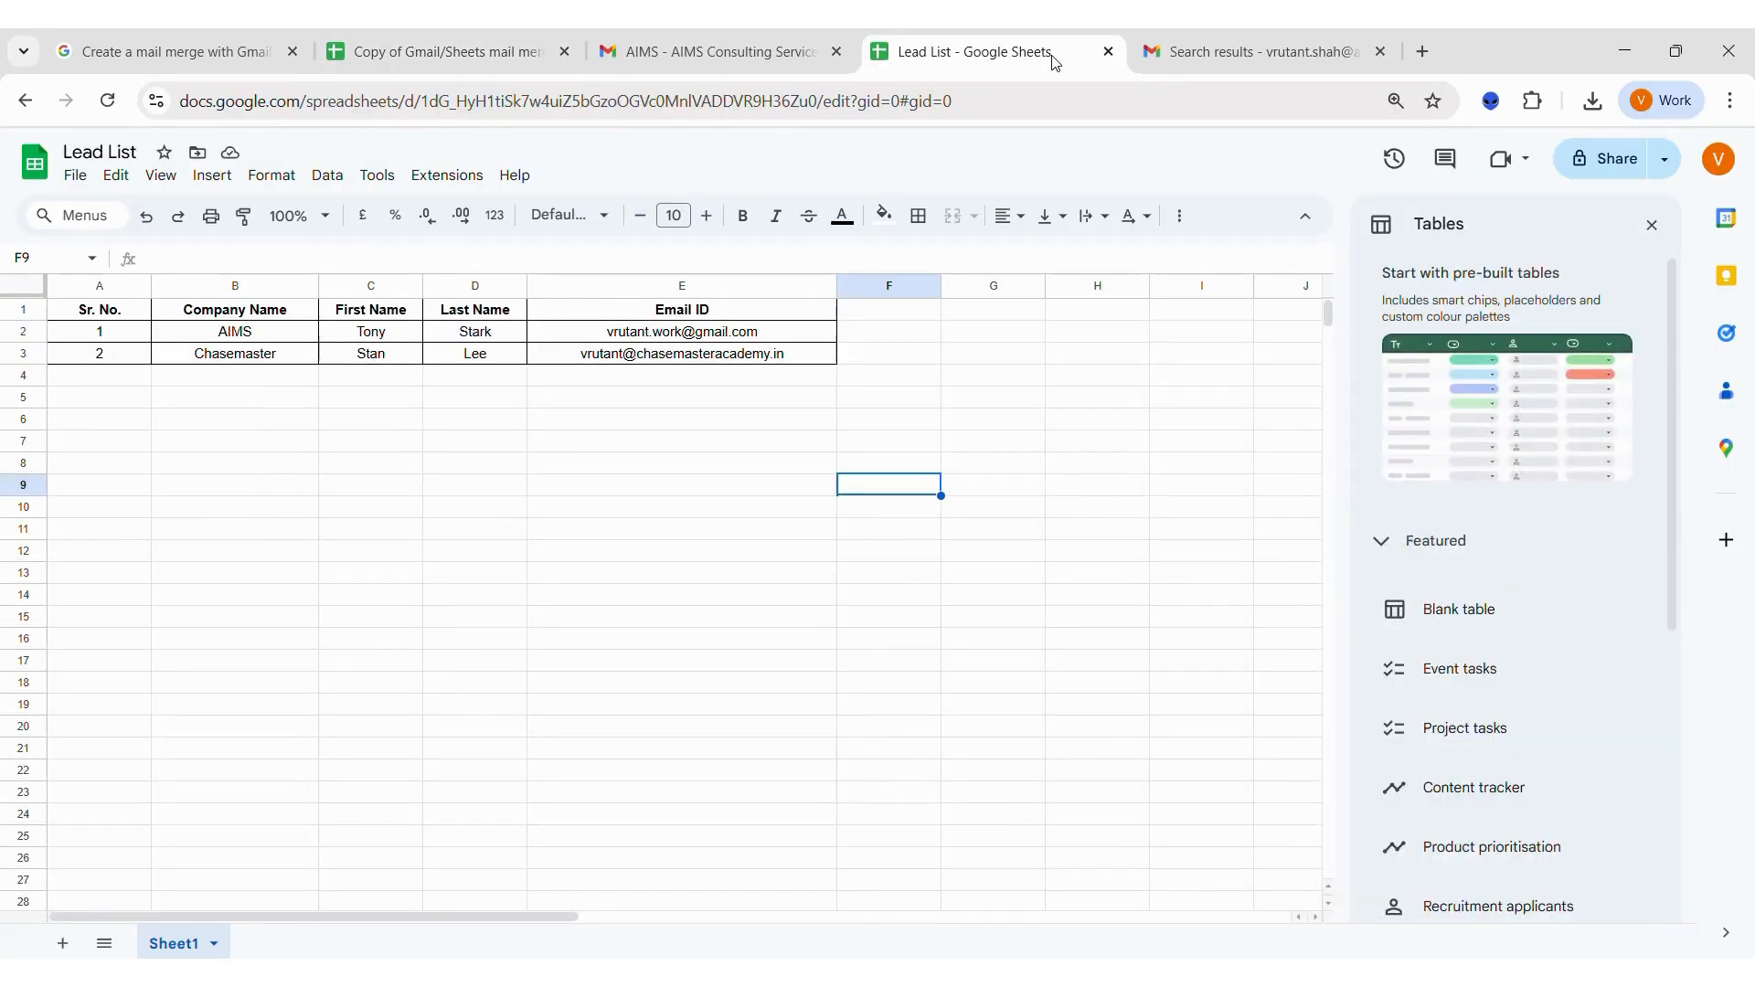
left_click(618, 57)
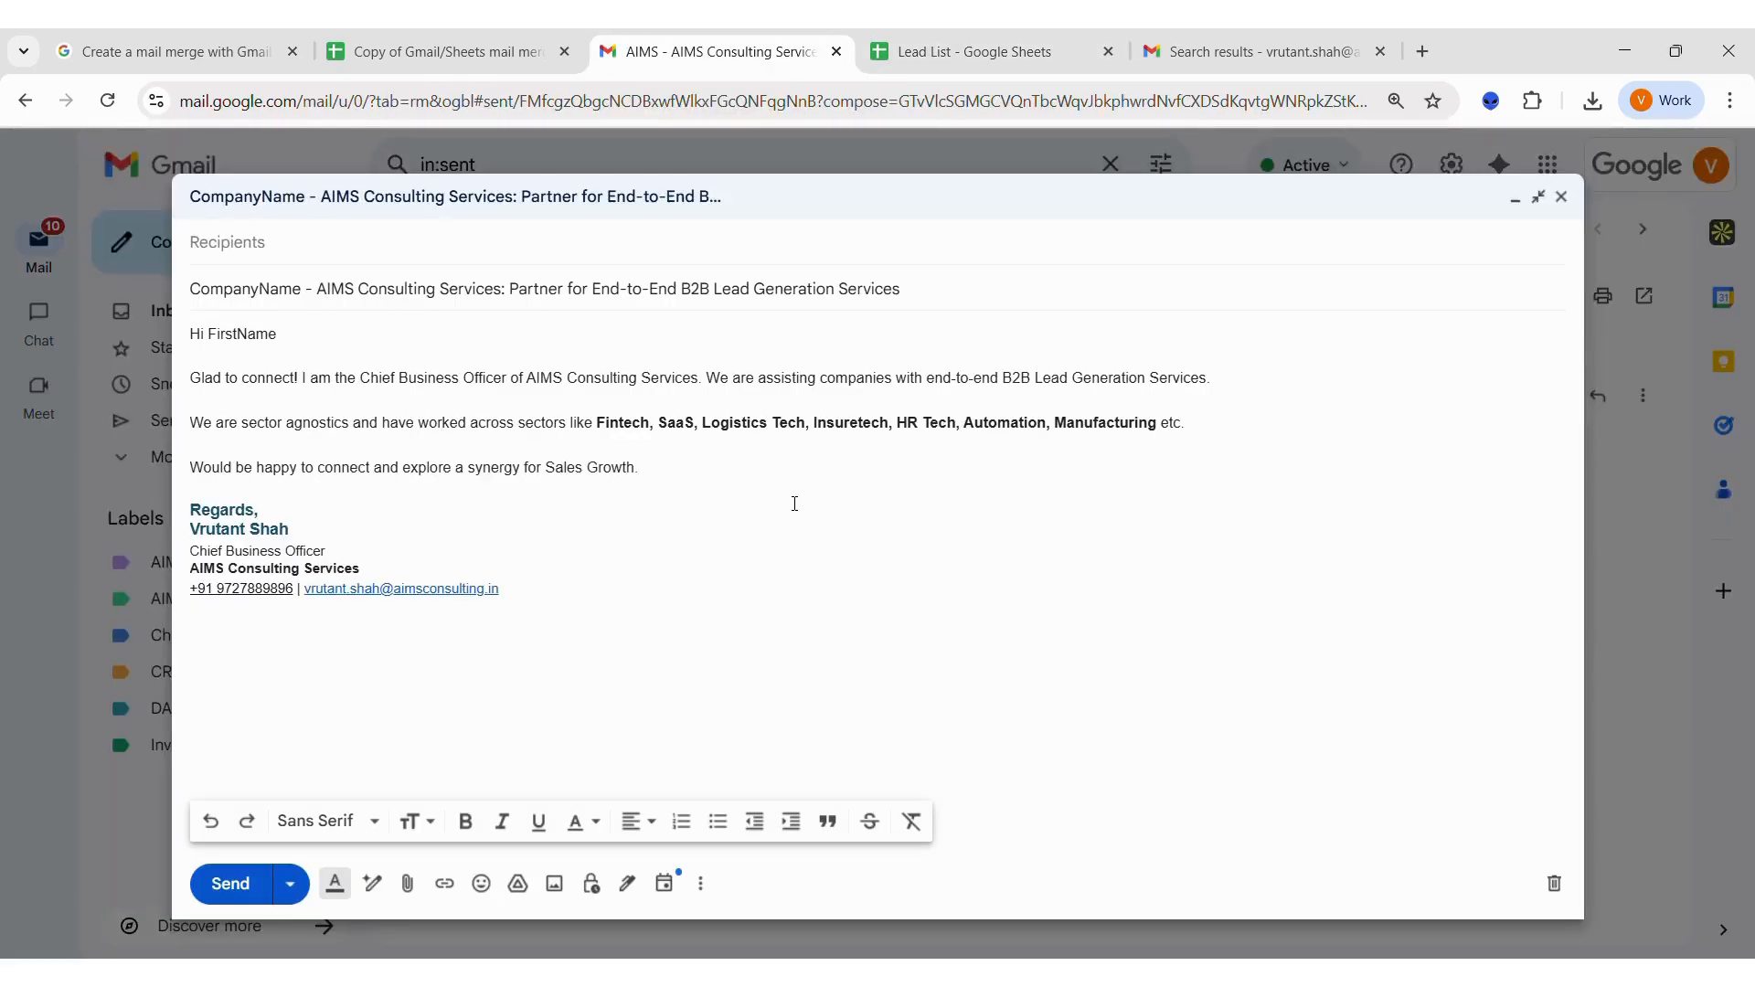
left_click(784, 463)
left_click_drag(312, 333, 201, 334)
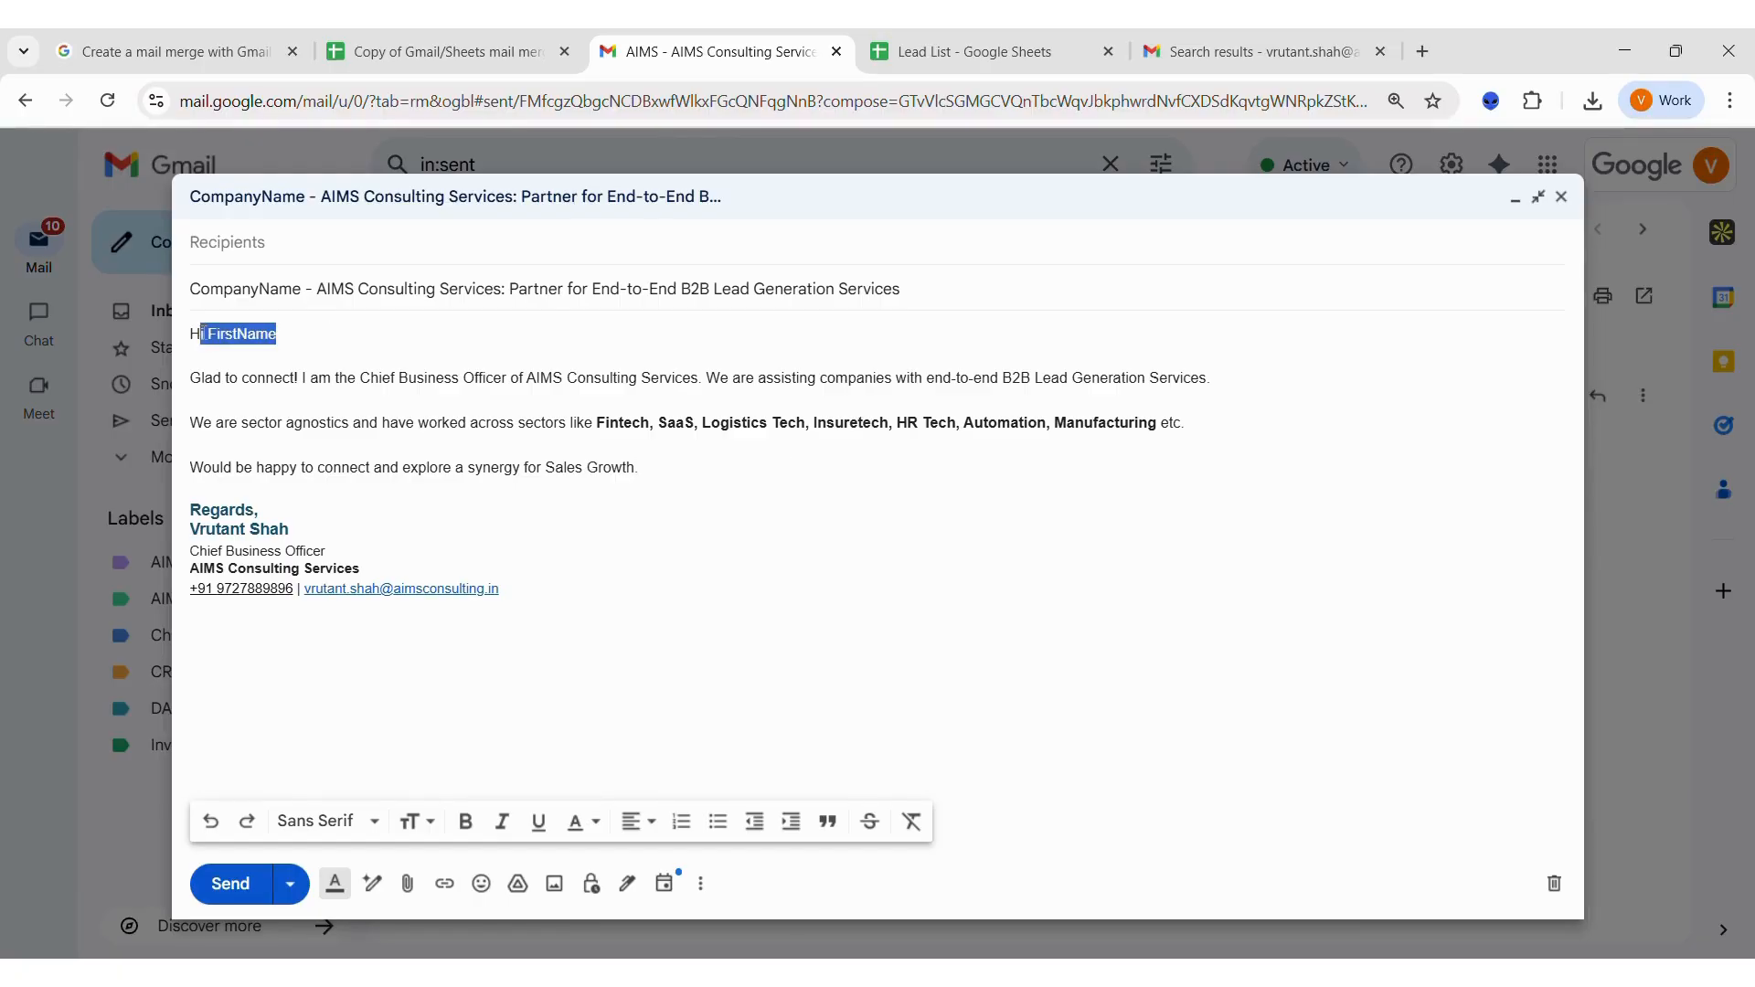
left_click(402, 348)
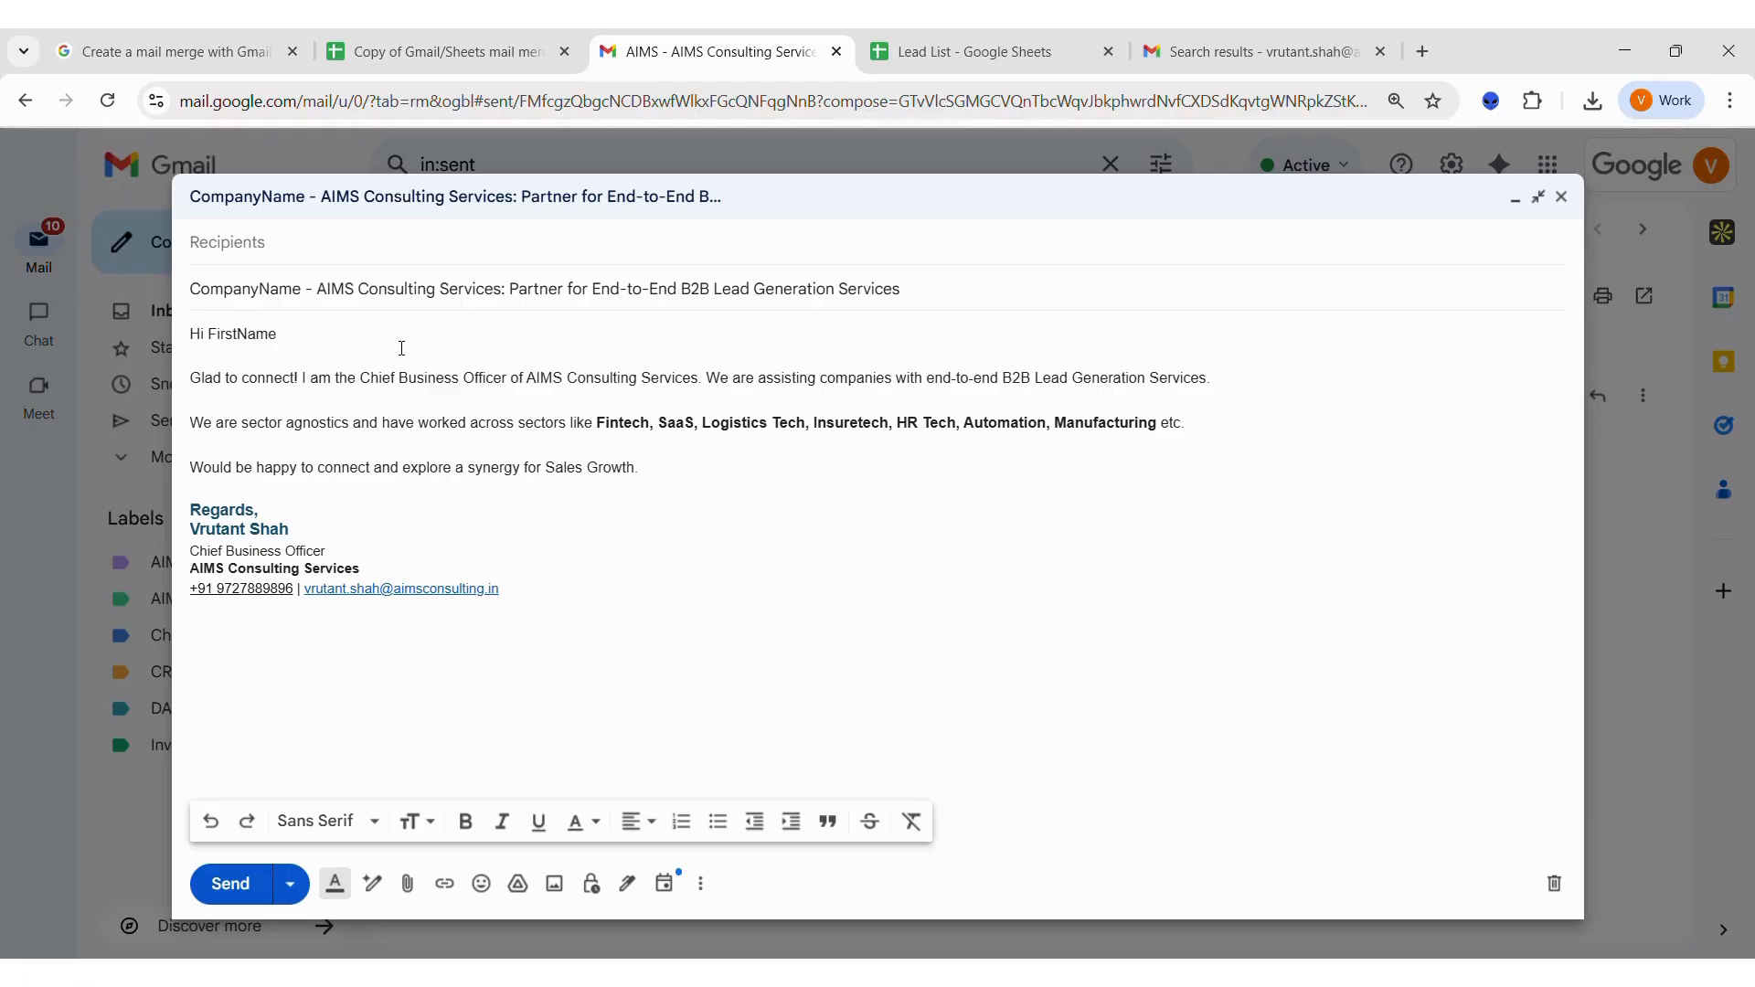
left_click(426, 55)
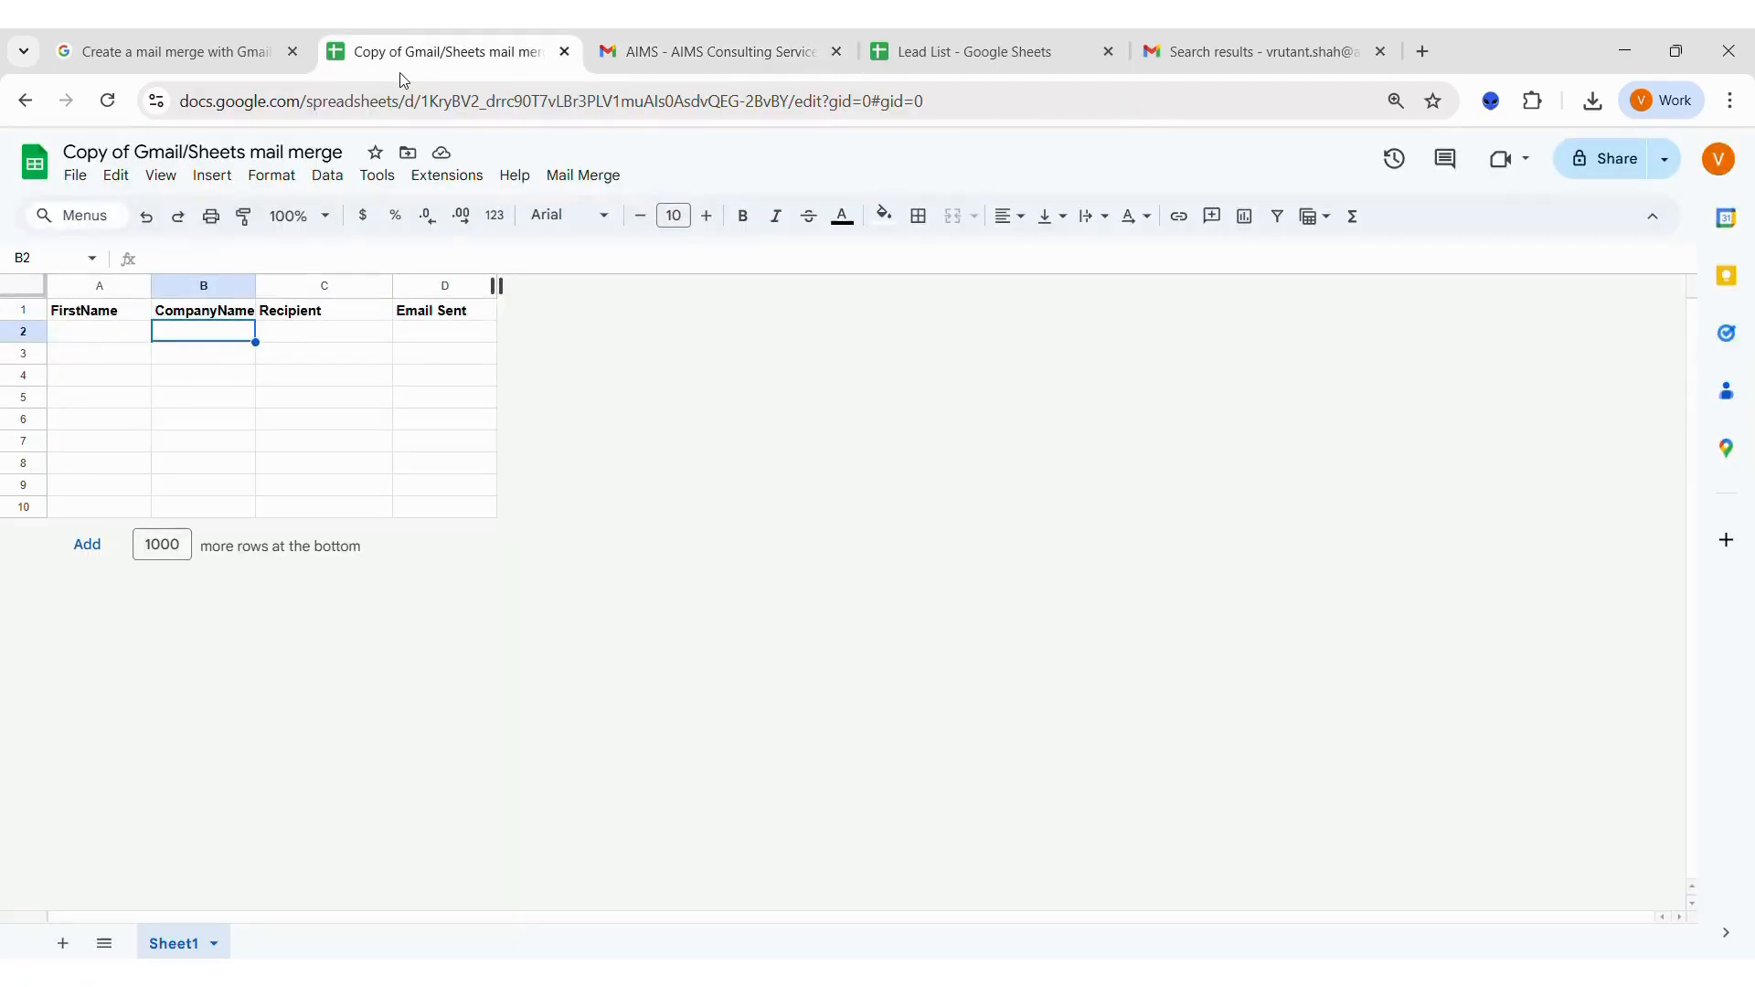
left_click(118, 318)
key("ctrl+c")
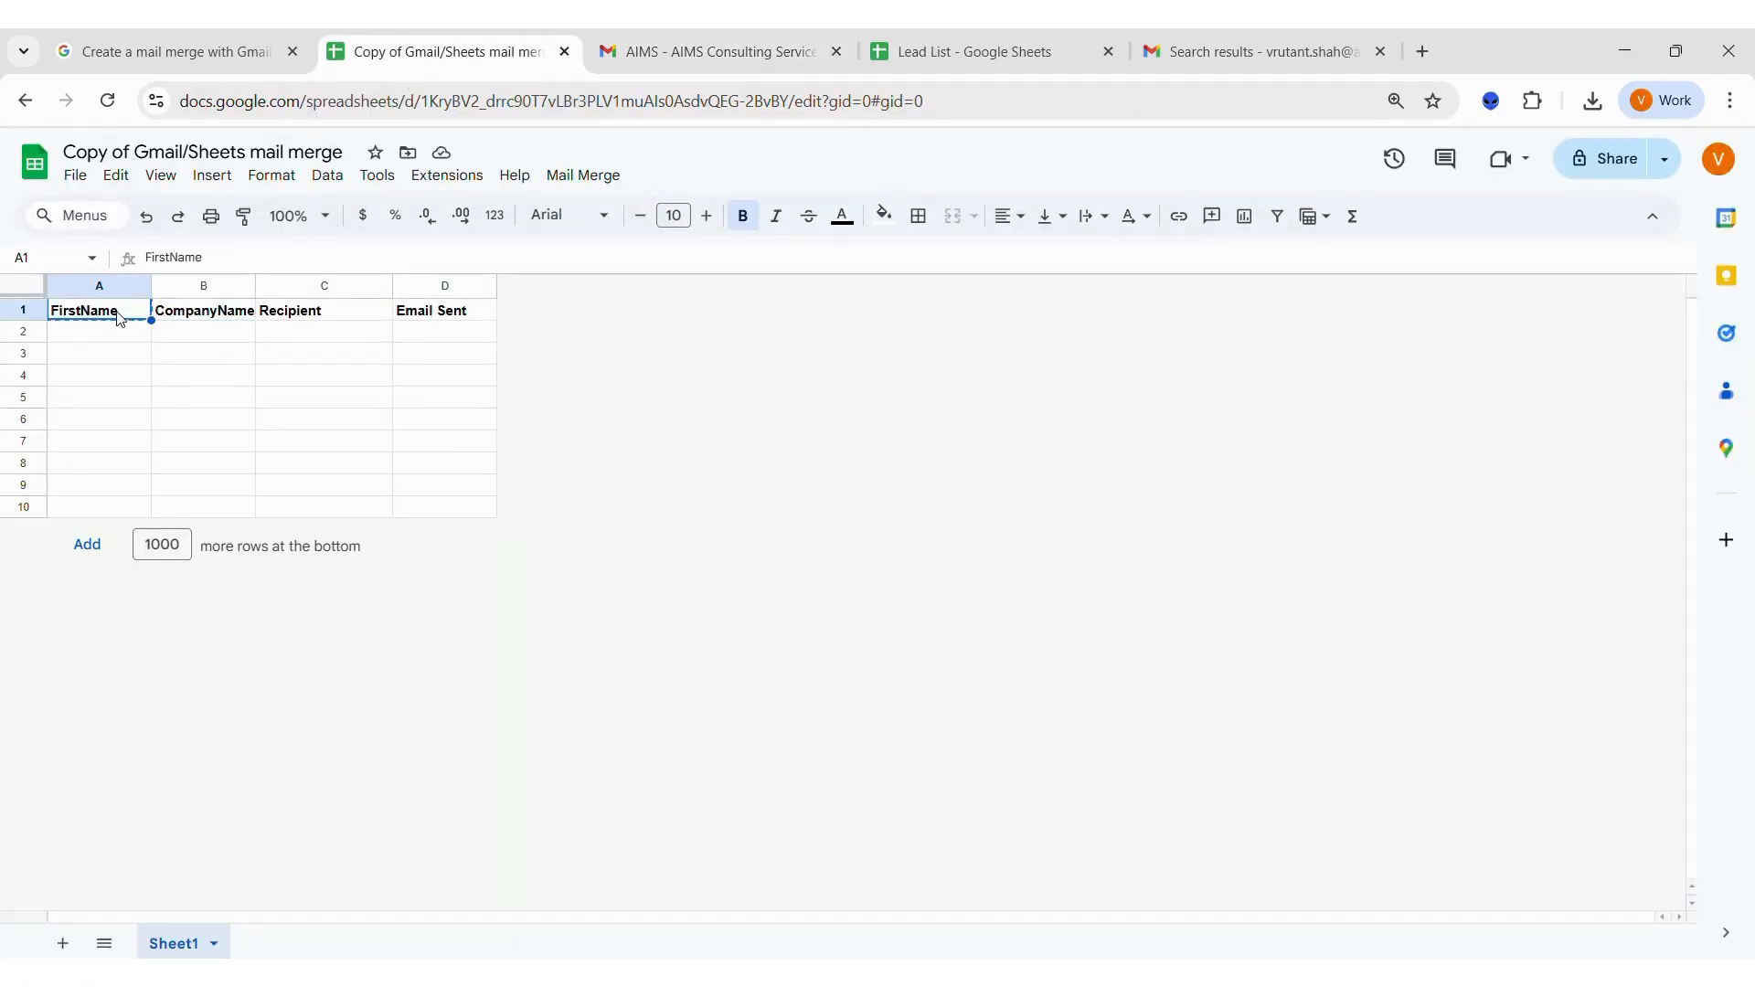
Wrap FirstName in the draft's greeting in double curly braces to make the placeholder {{FirstName}}.
left_click(670, 52)
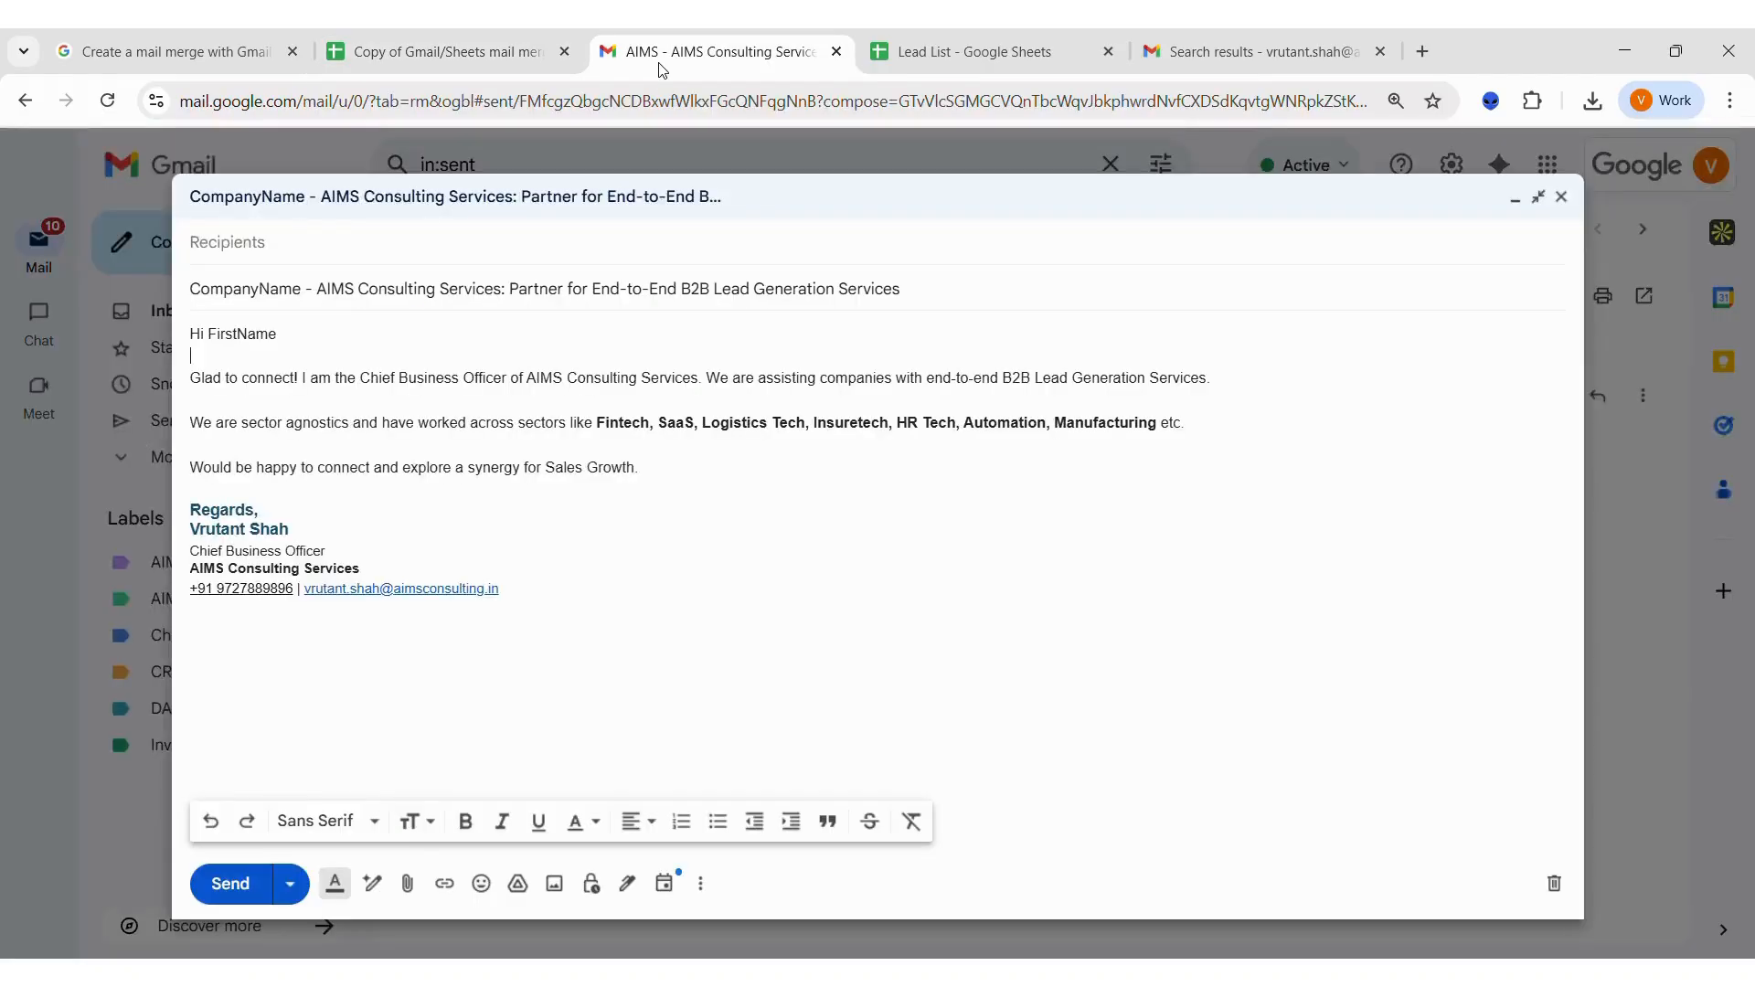
double_click(235, 336)
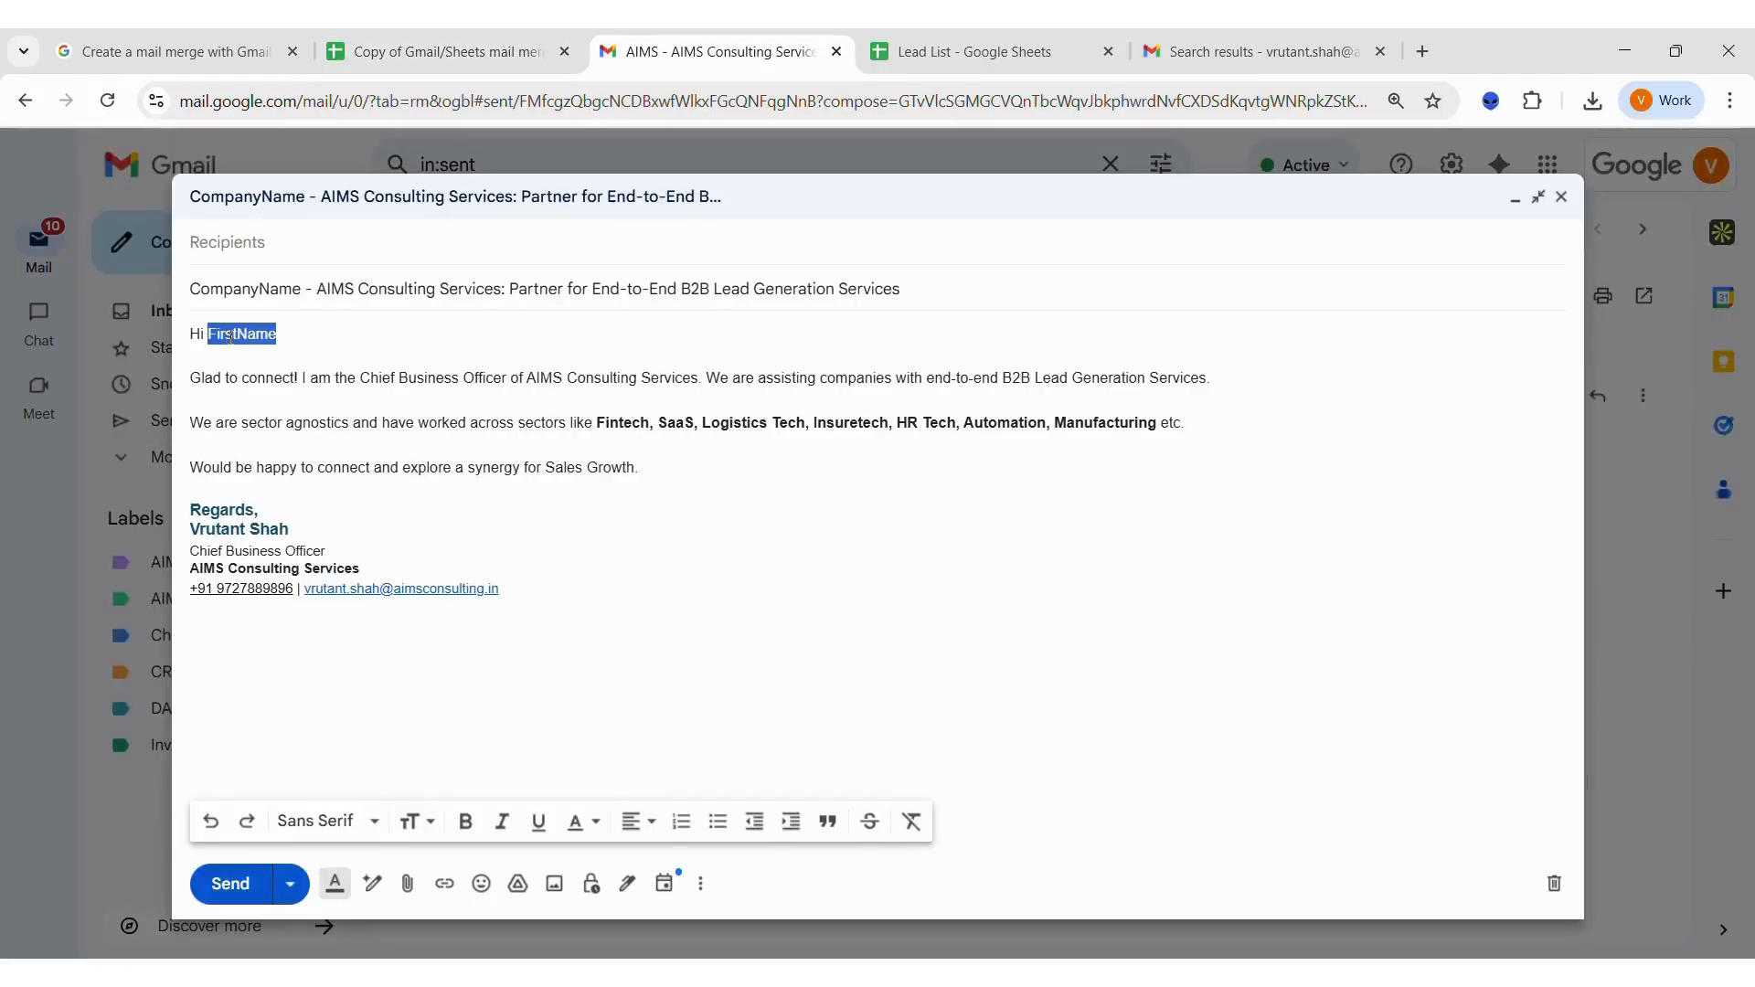
left_click(211, 337)
type("{{")
left_click(342, 343)
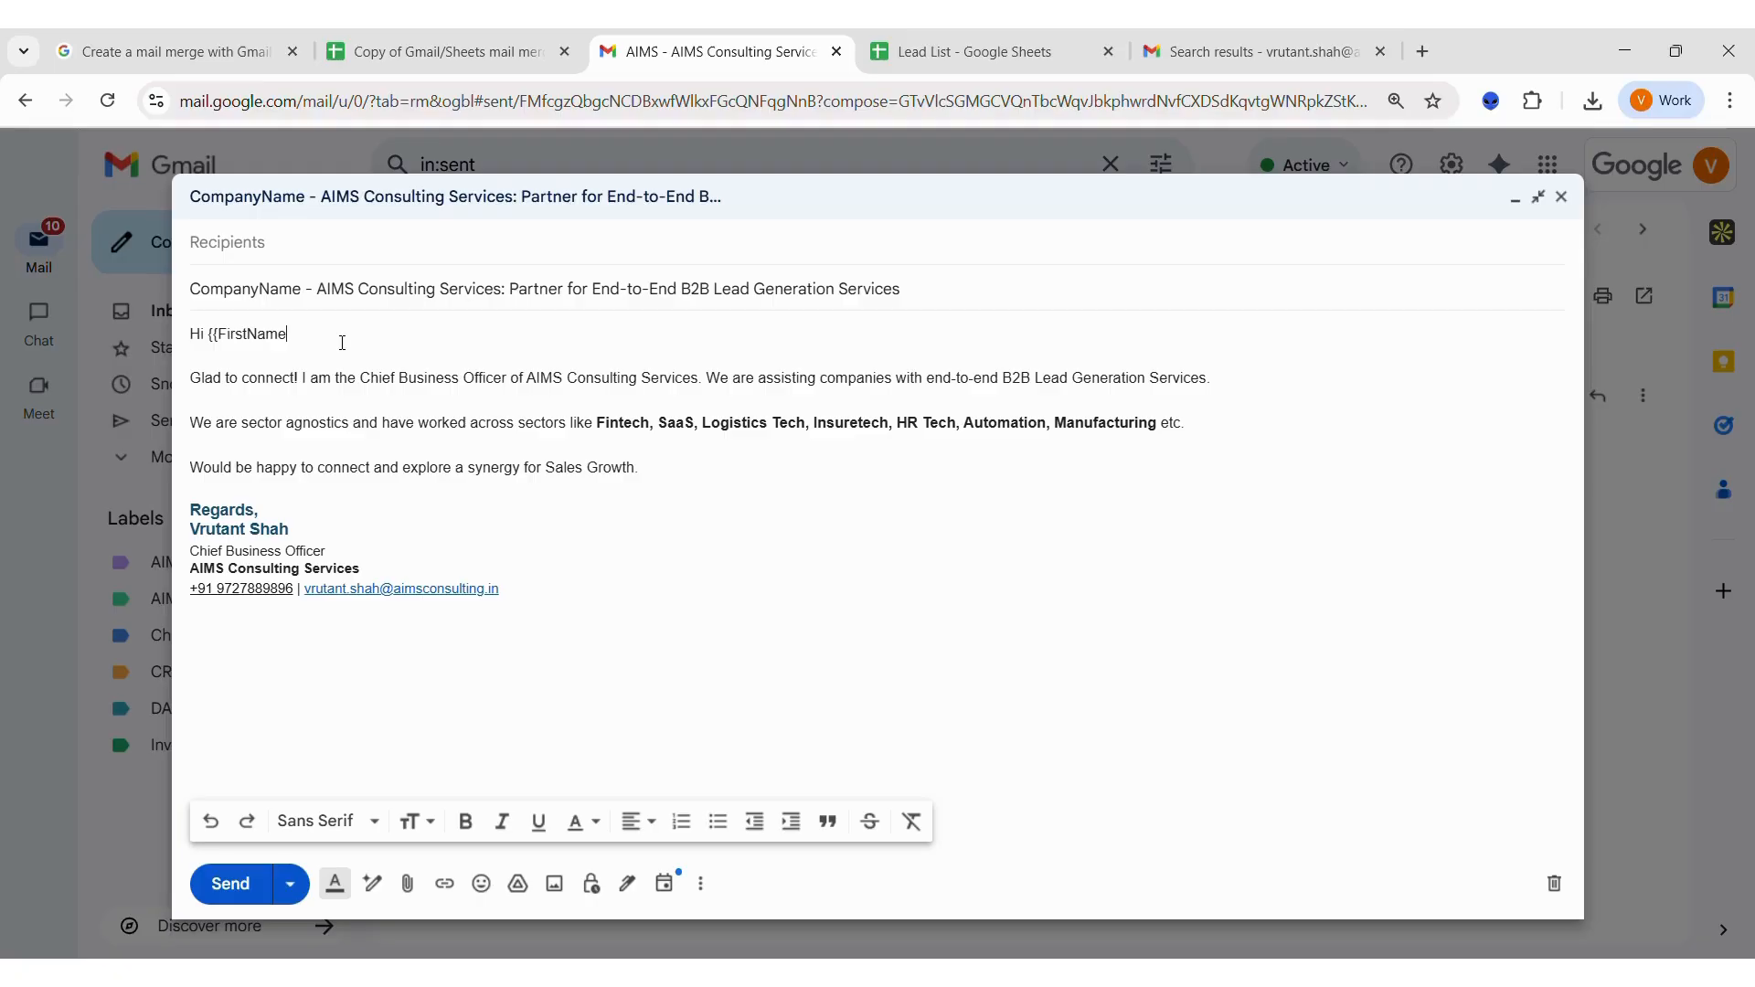
type("}}")
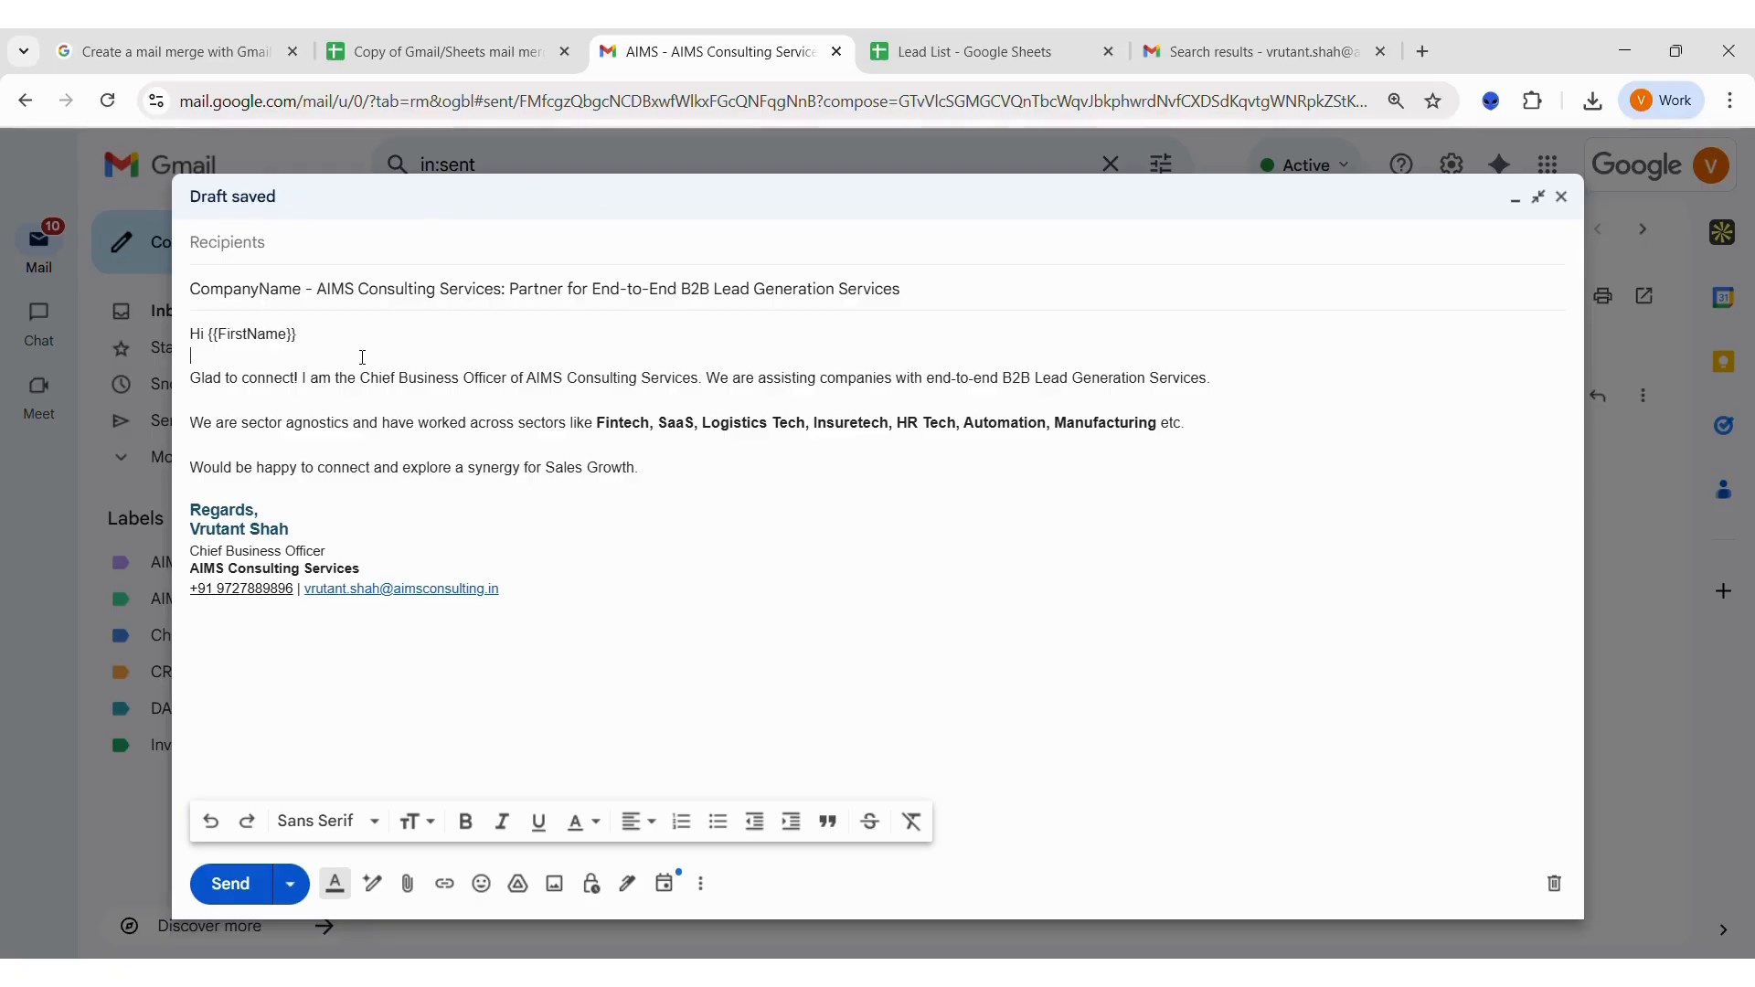
Check the greeting placeholder against the CompanyName header in the copied sheet.
left_click_drag(298, 334, 208, 343)
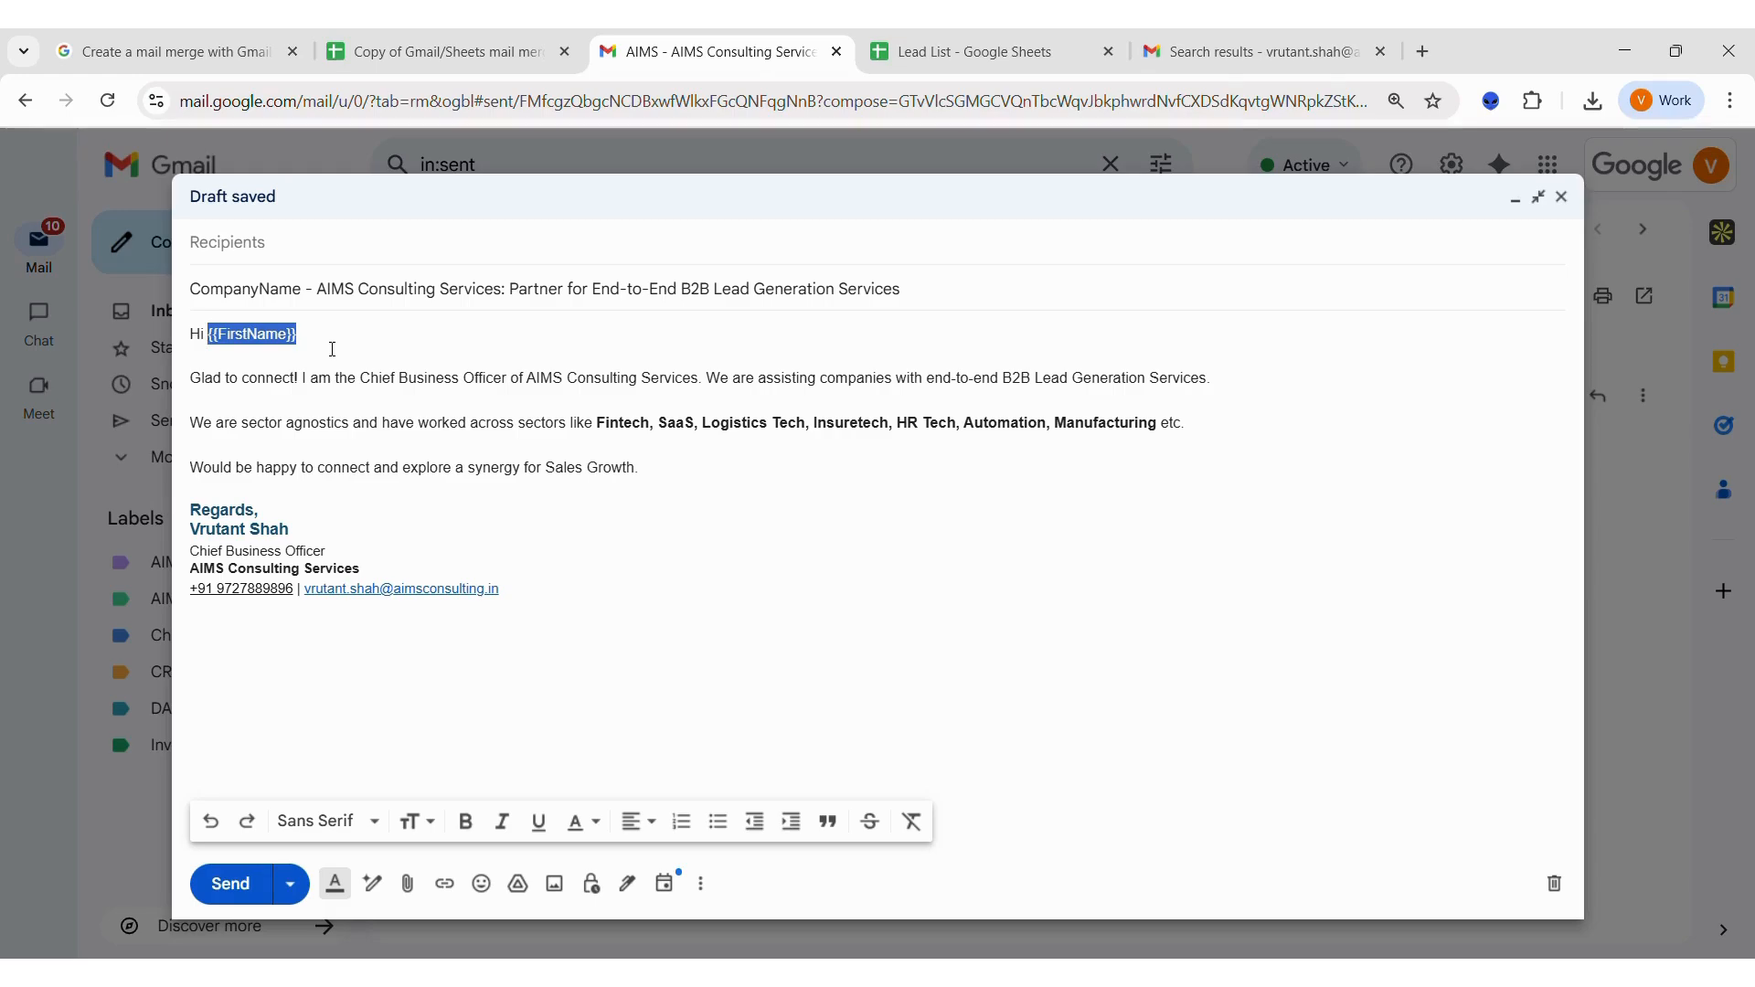
left_click(421, 55)
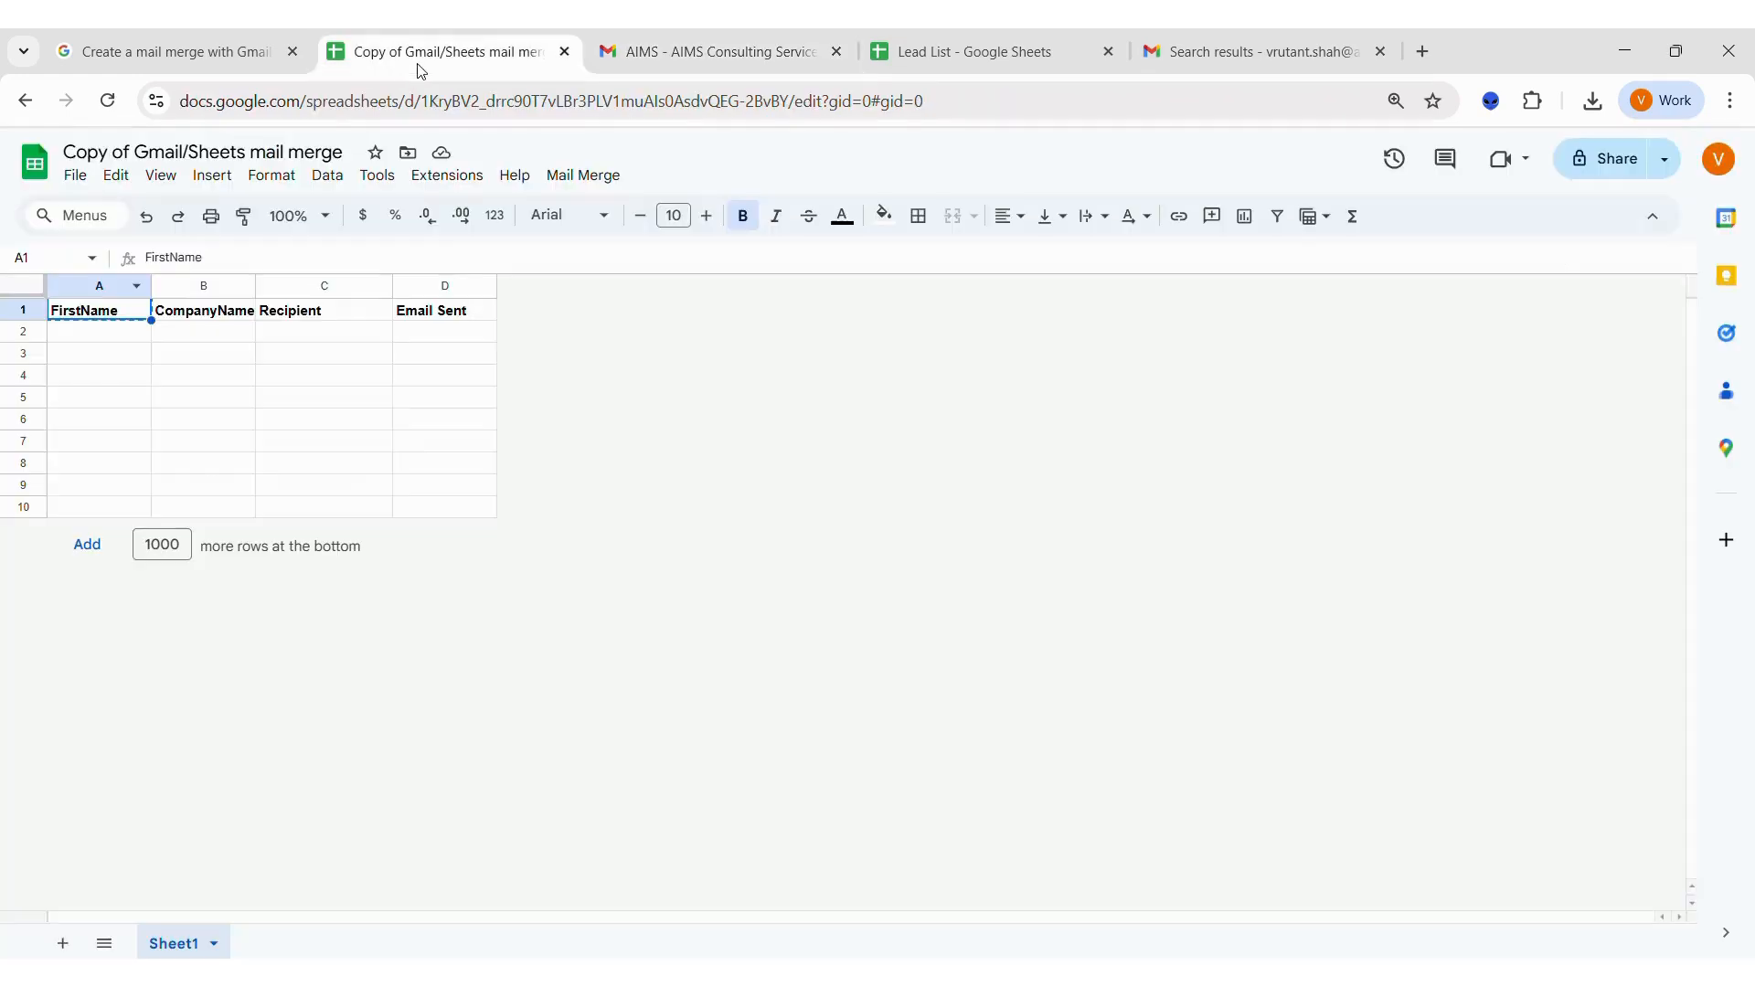
left_click(645, 41)
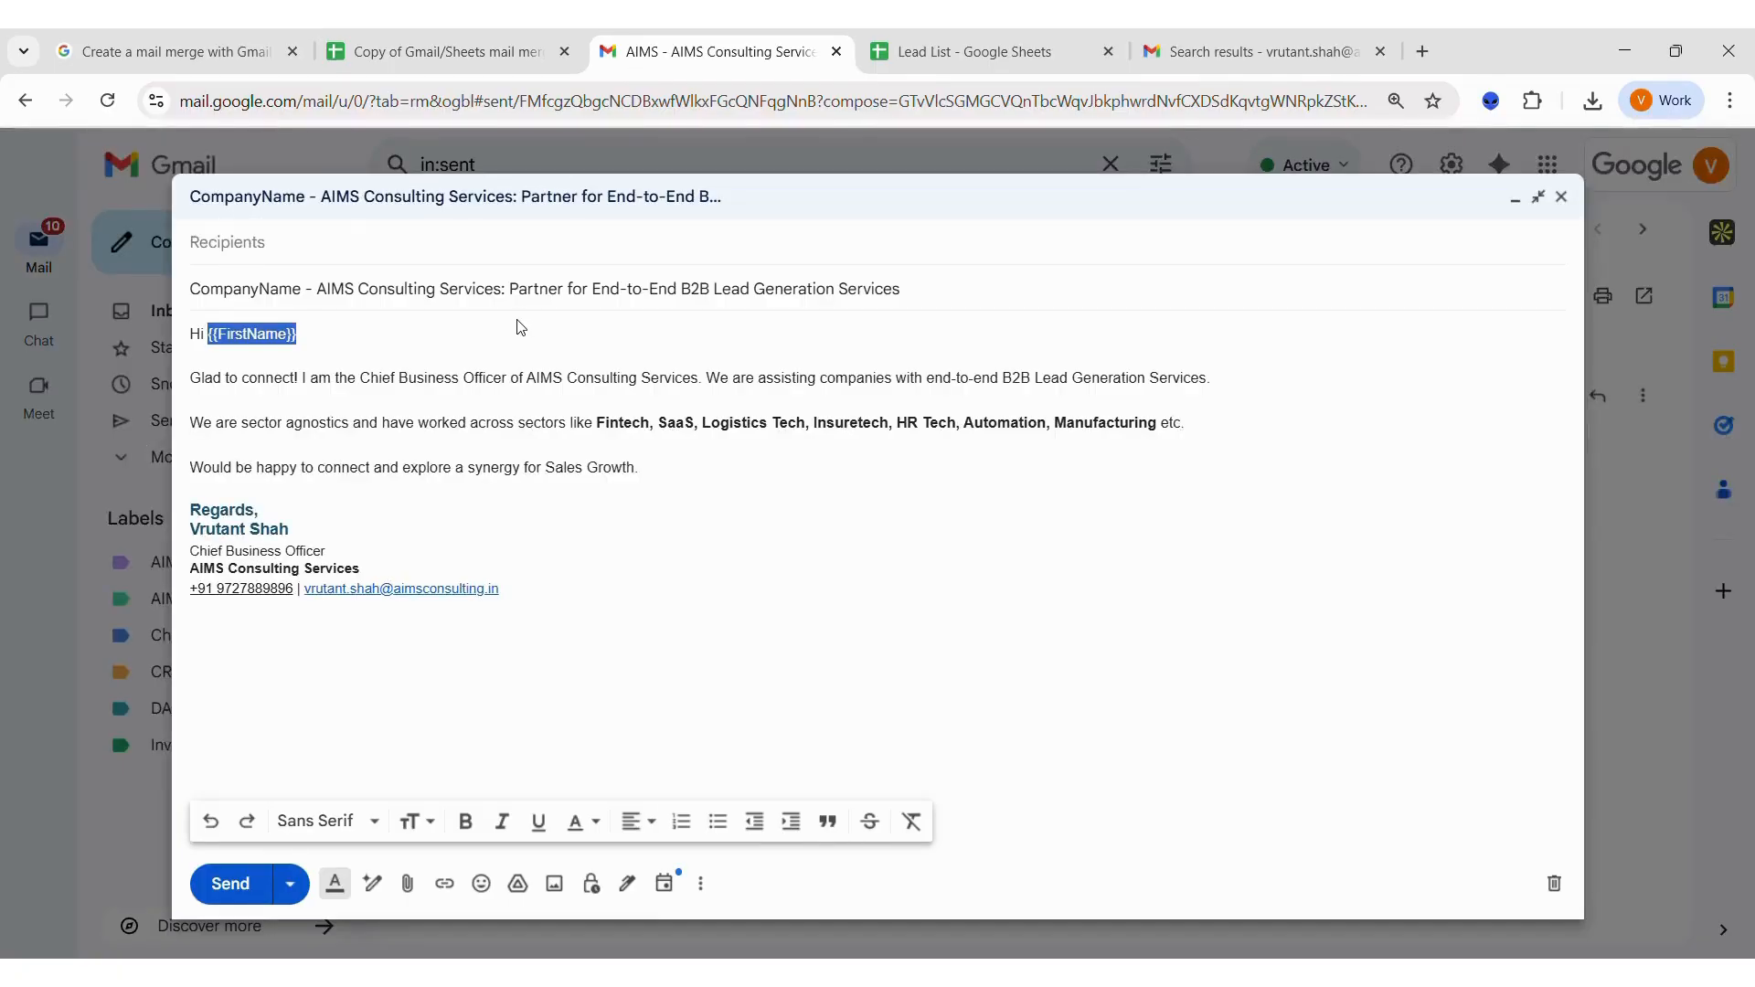
left_click(481, 53)
left_click(202, 315)
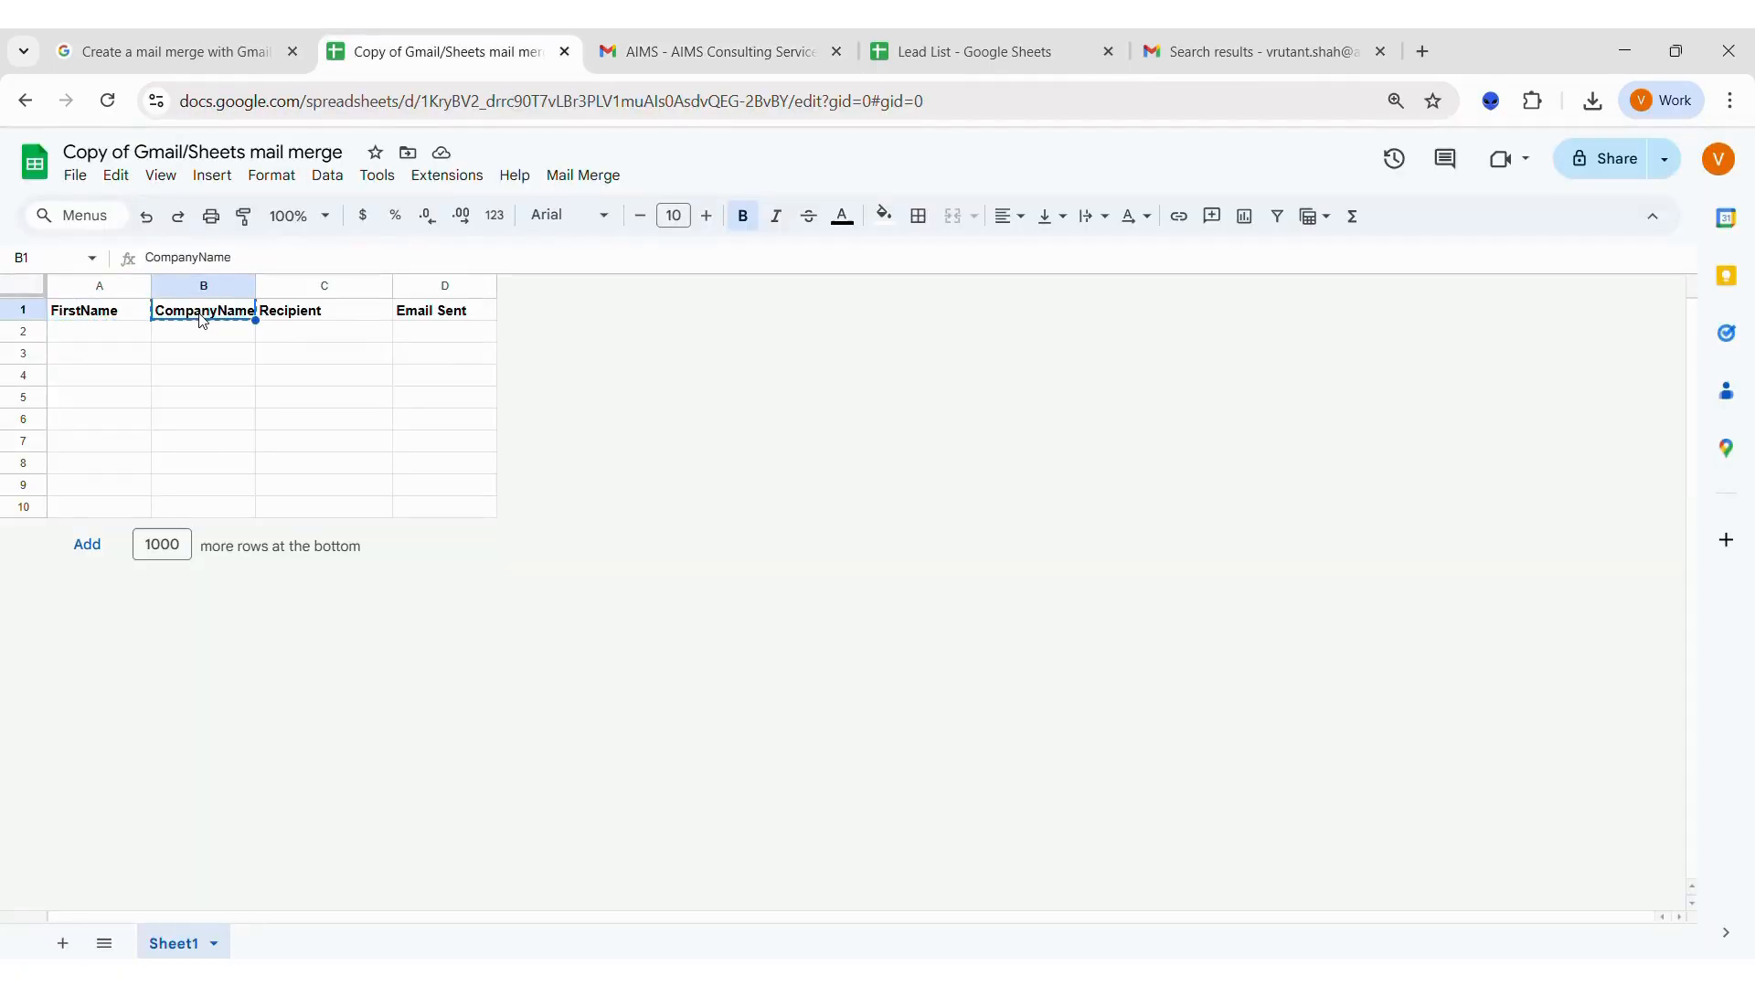
left_click(677, 55)
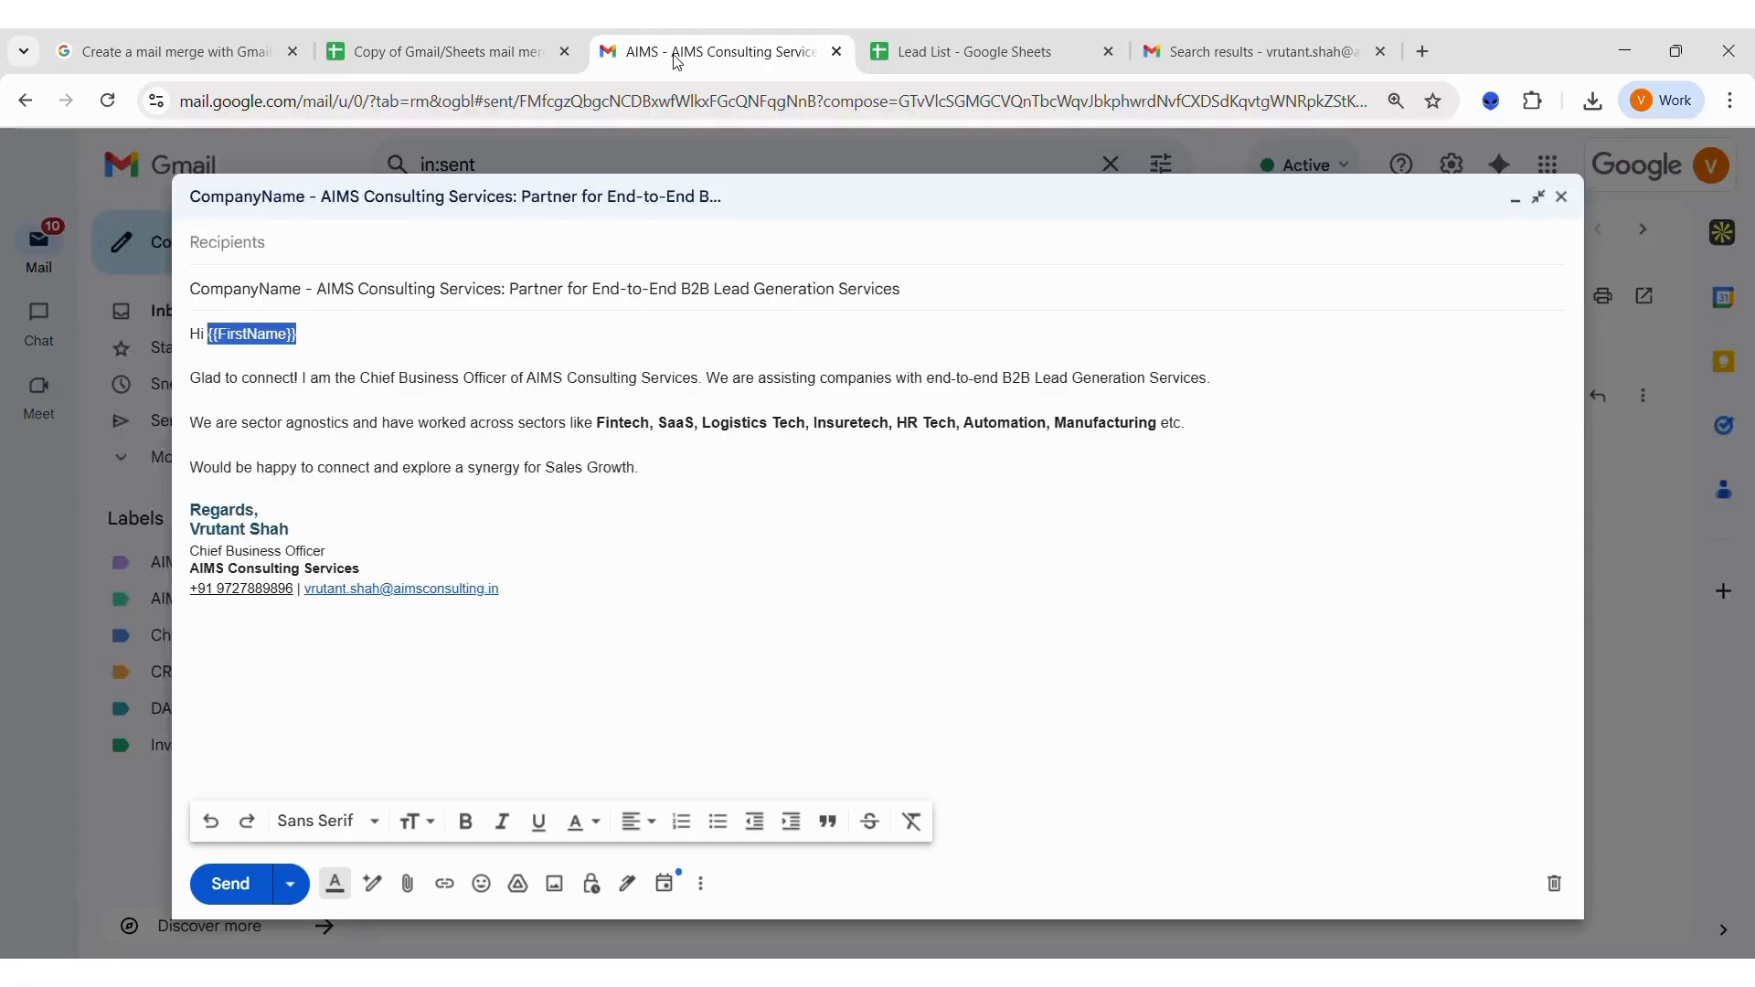
Turn CompanyName in the draft's subject line into the placeholder {{CompanyName}}.
double_click(289, 289)
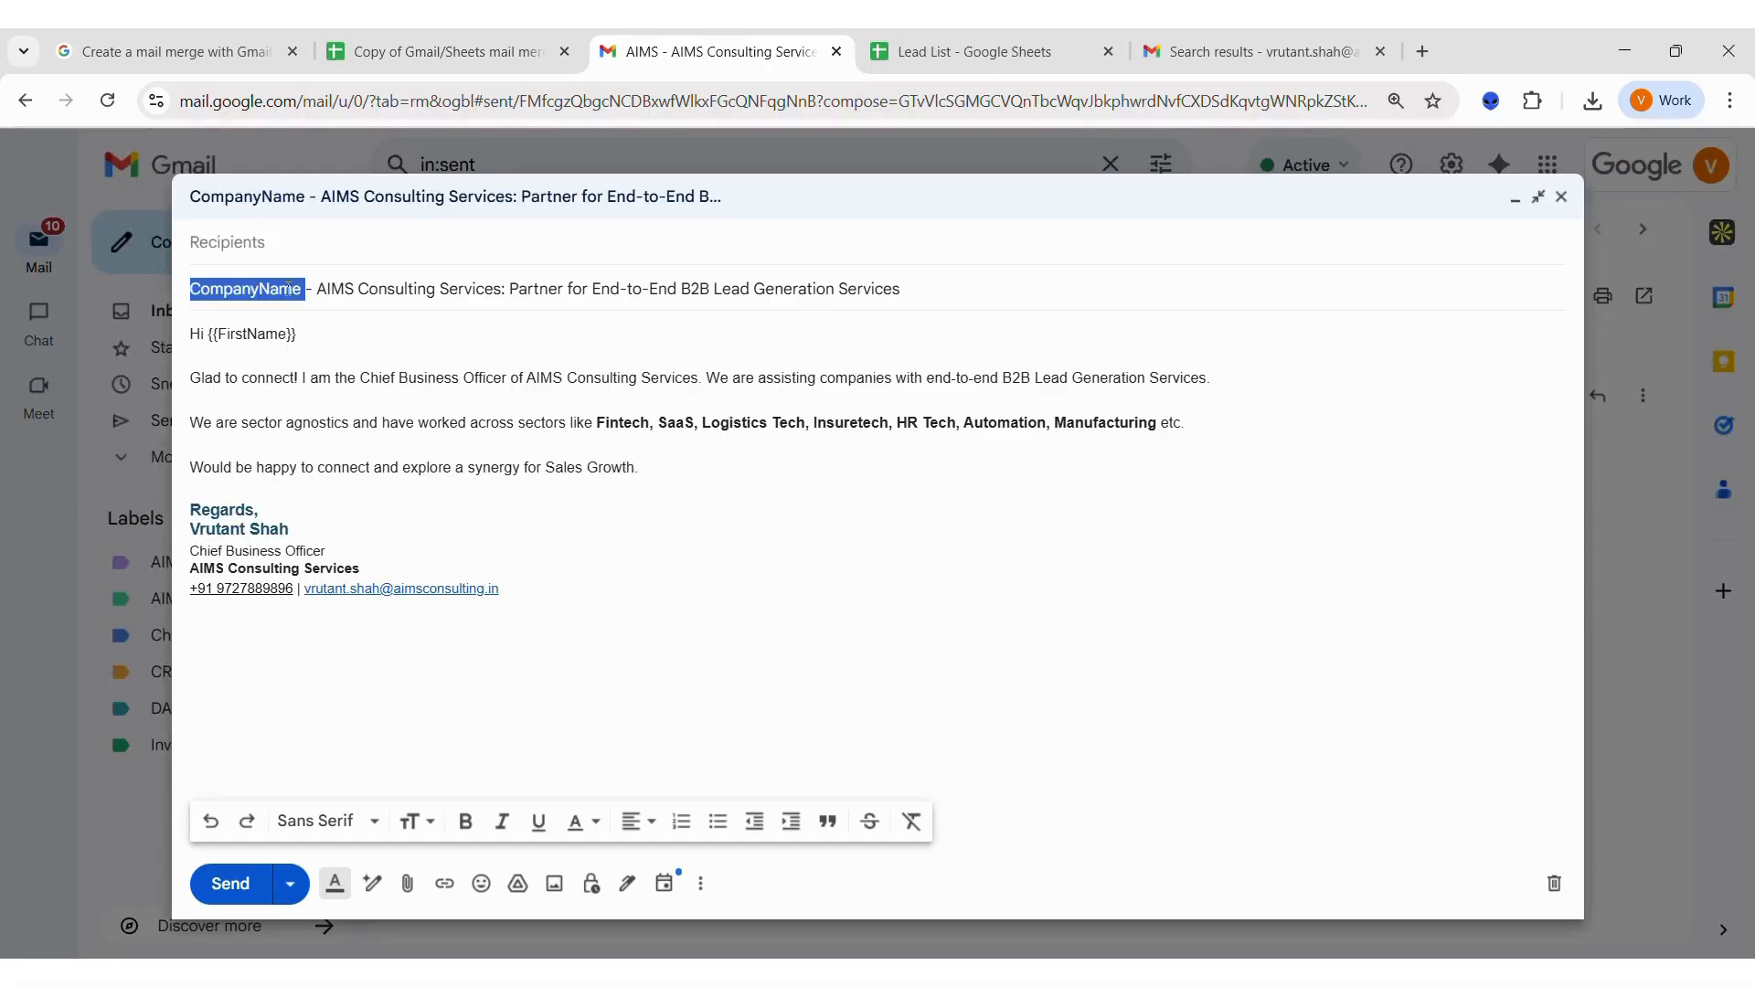
key("Right")
type("}")
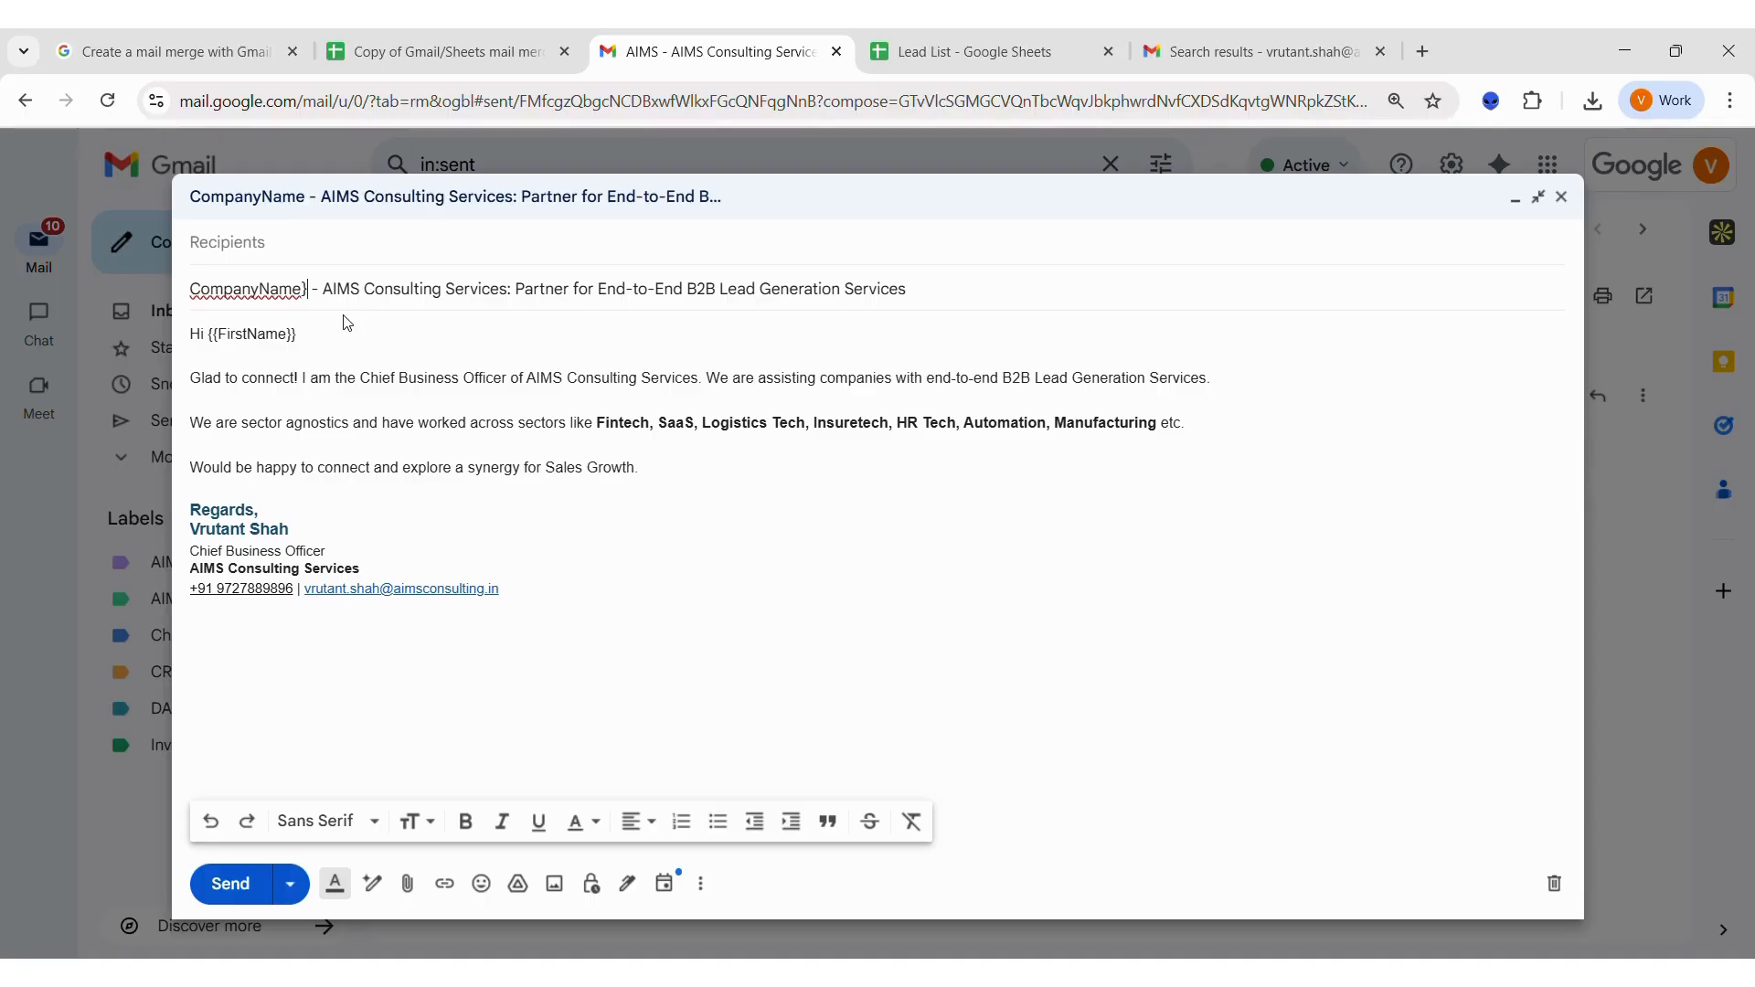
type("}")
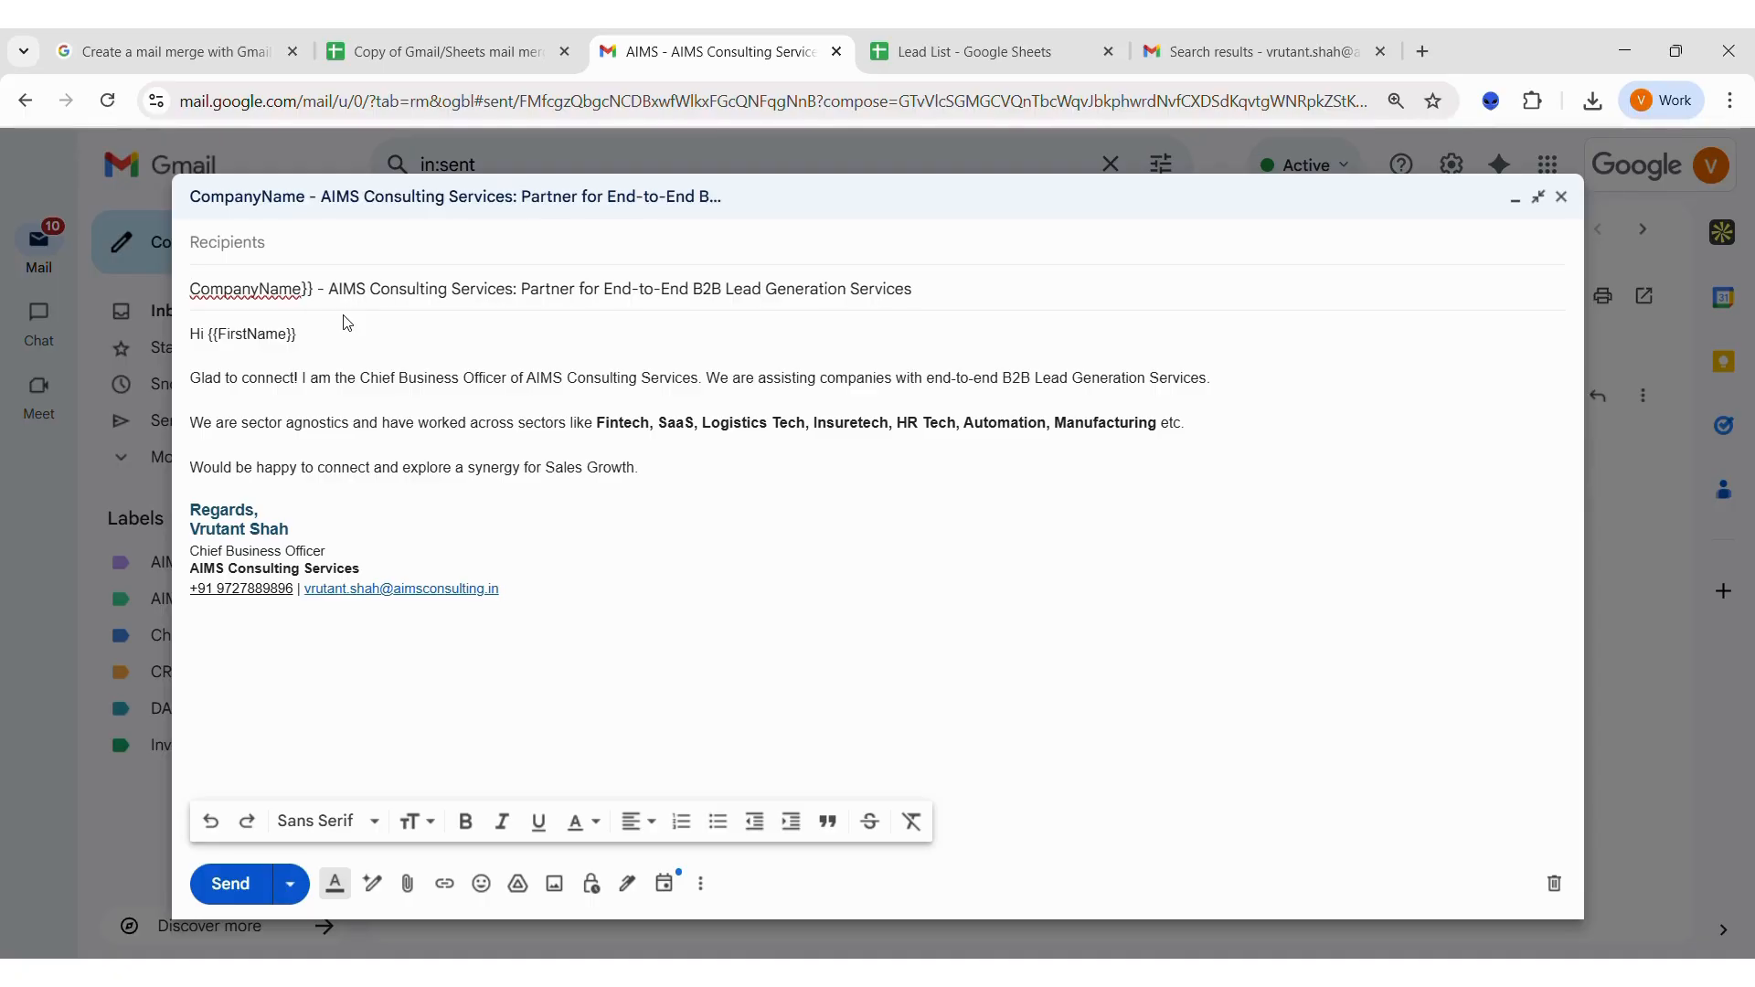
type("{{")
left_click(271, 289)
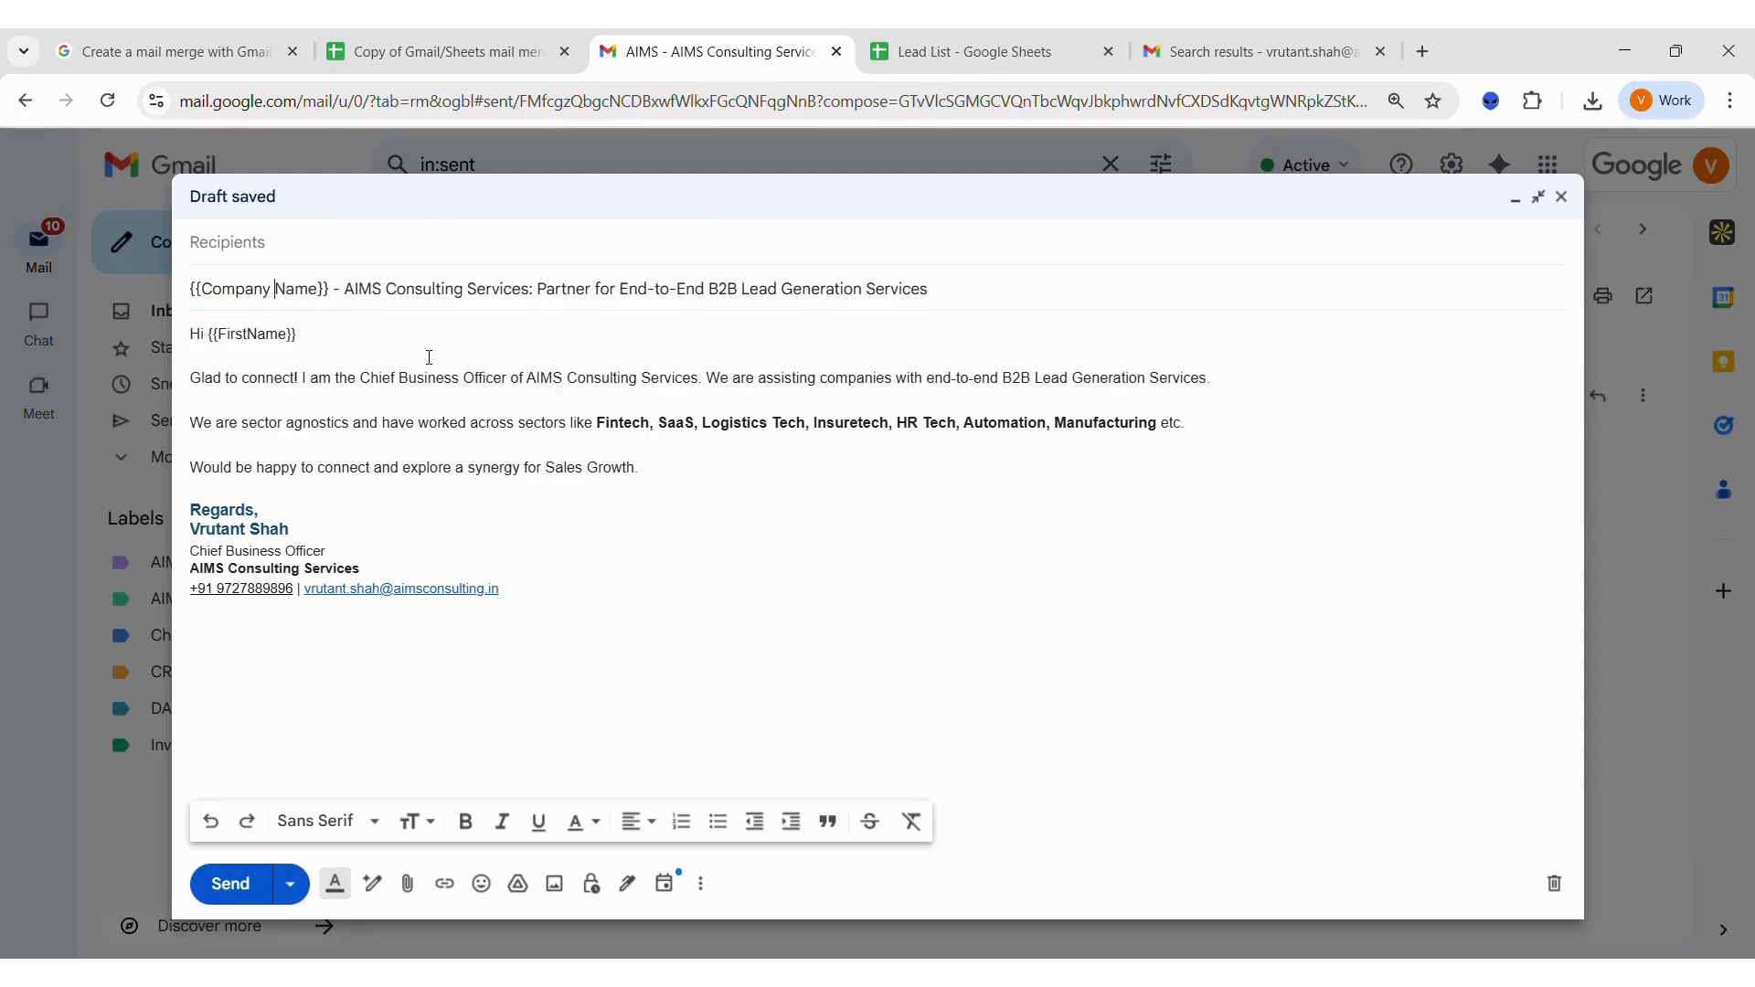
key("BackSpace")
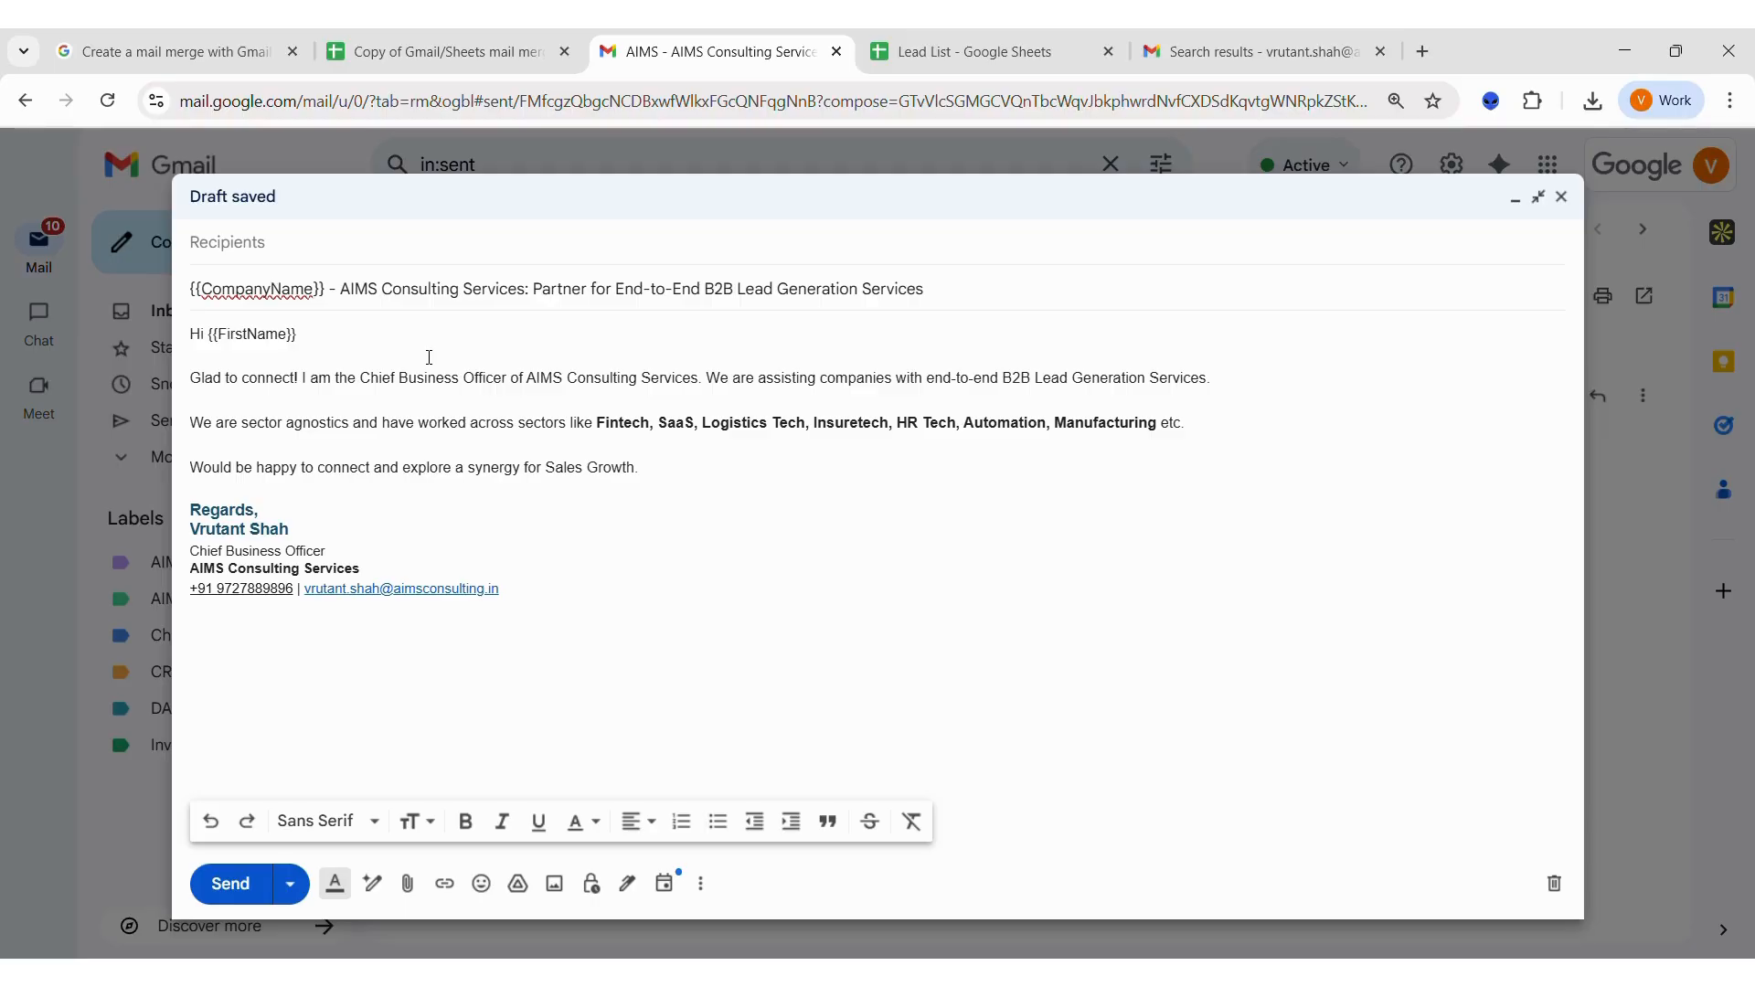
left_click(429, 358)
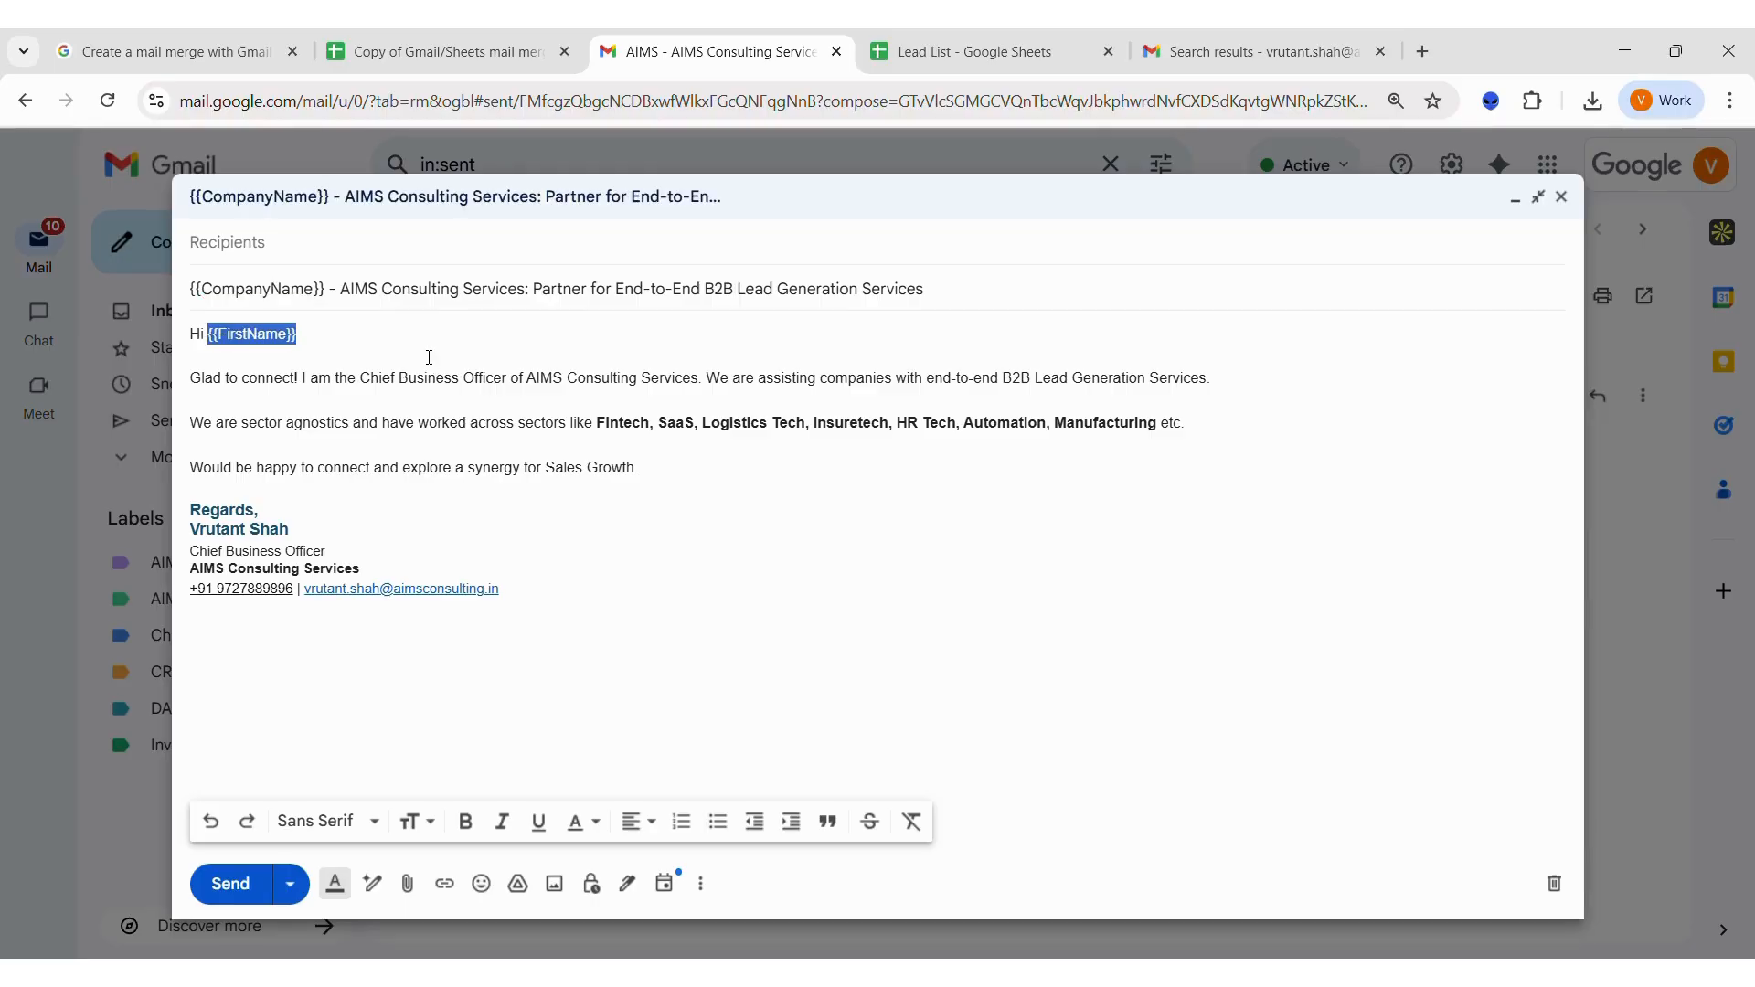
left_click(508, 342)
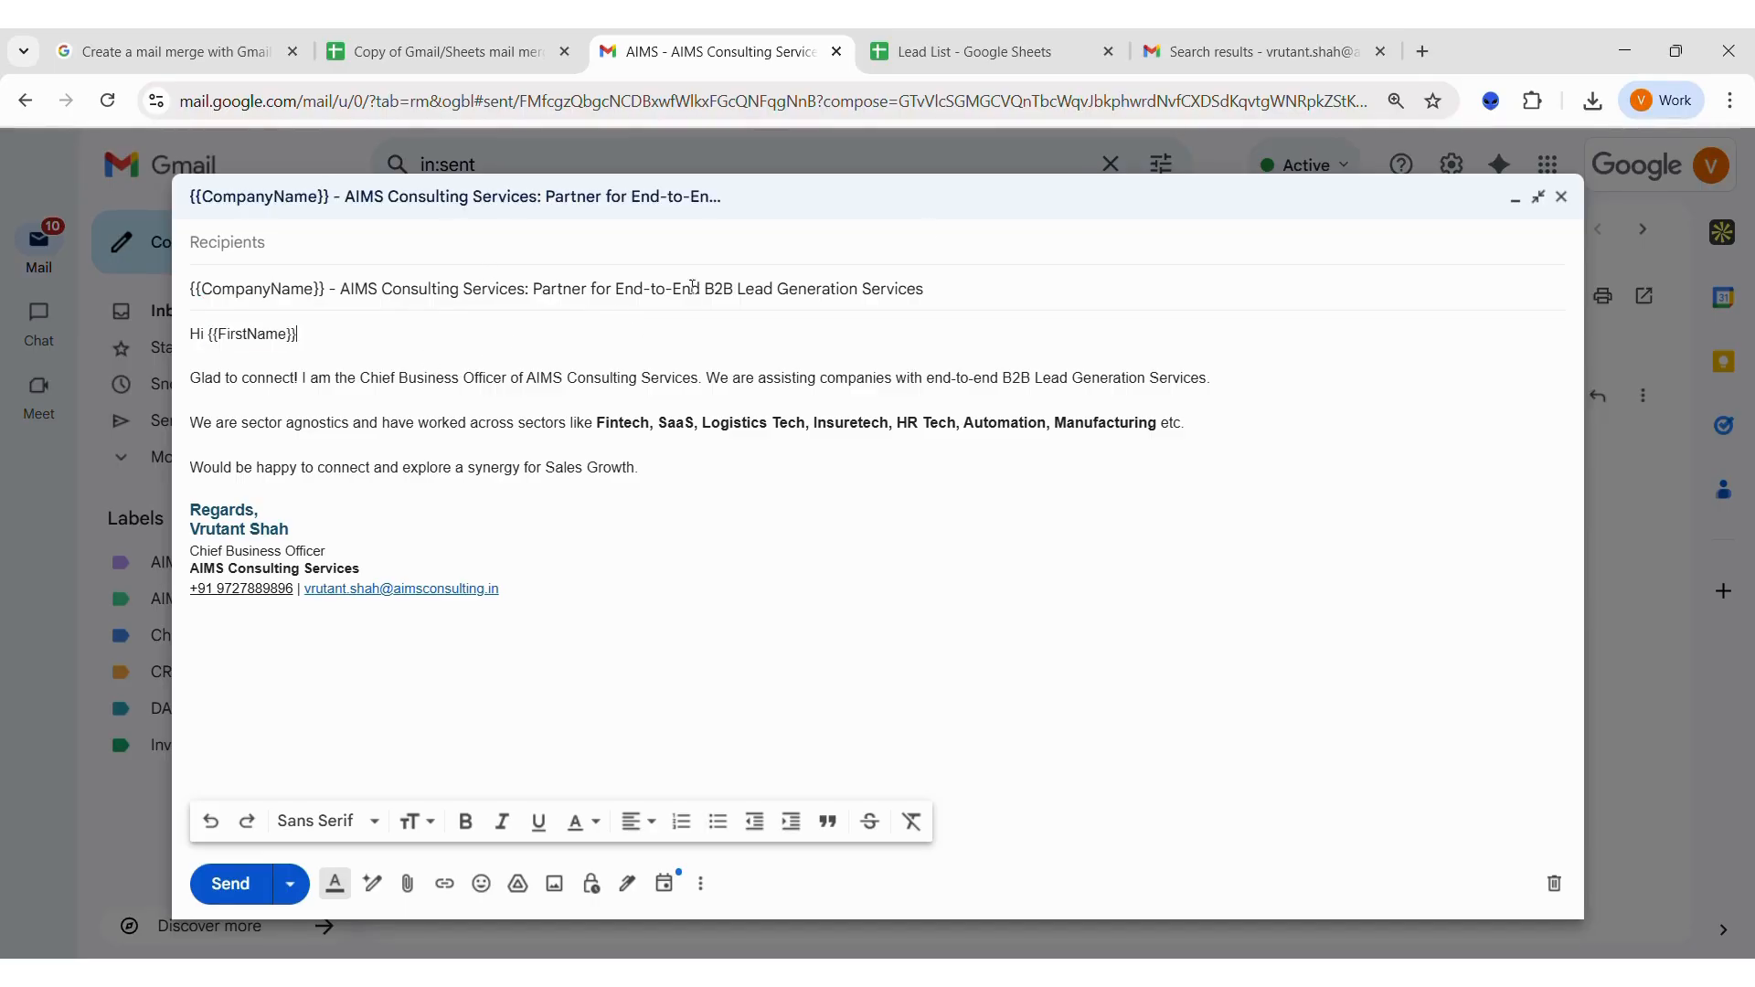
Copy the two company names from the Lead List sheet into the CompanyName column of the mail merge sheet.
left_click(1067, 56)
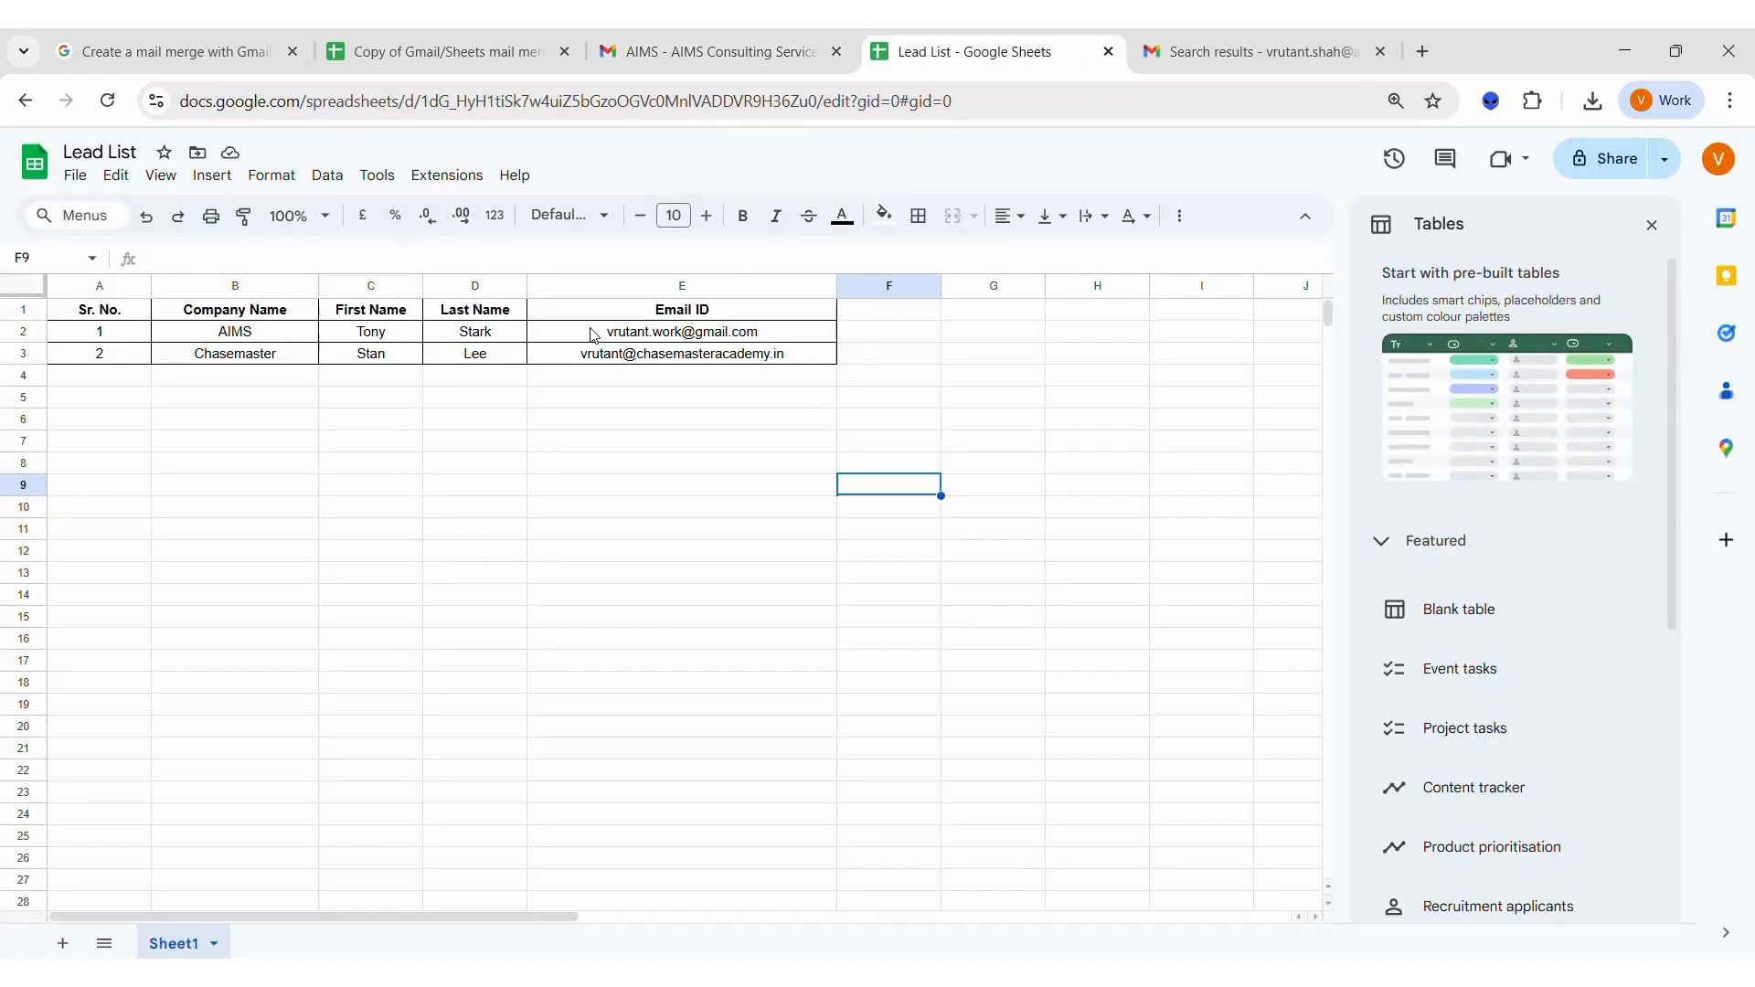
left_click(258, 336)
key("shift+Down")
key("ctrl+c")
left_click(432, 55)
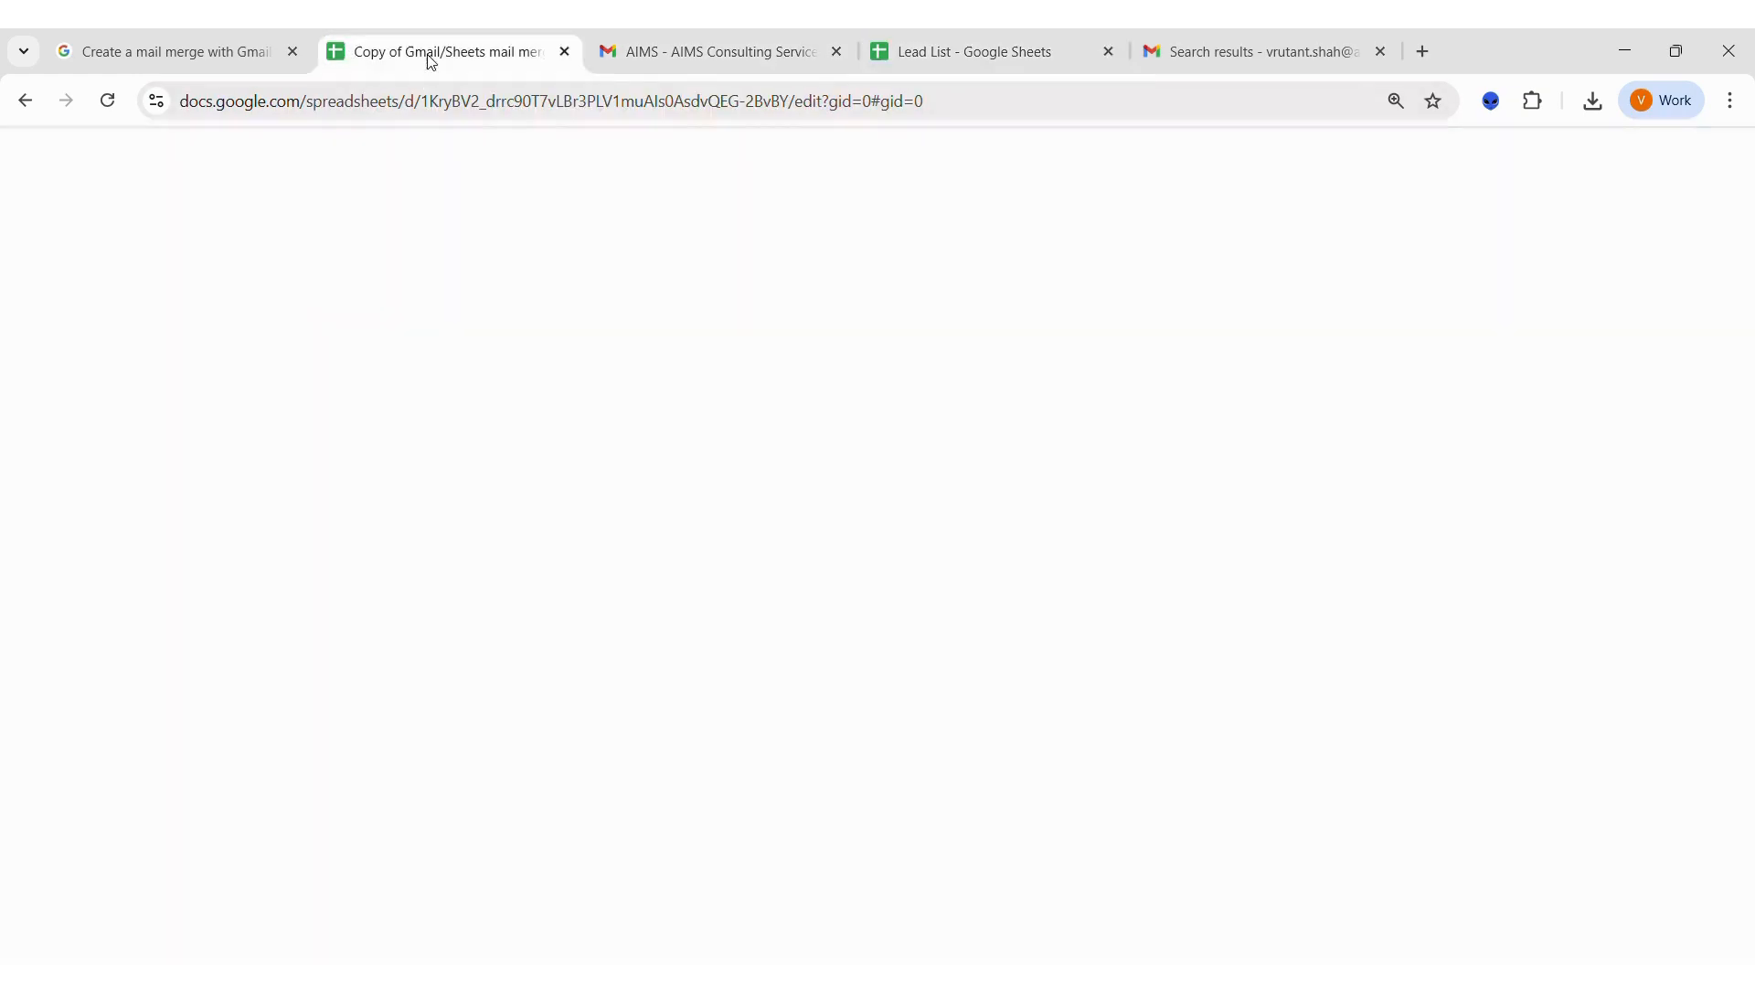
left_click(180, 338)
key("ctrl+v")
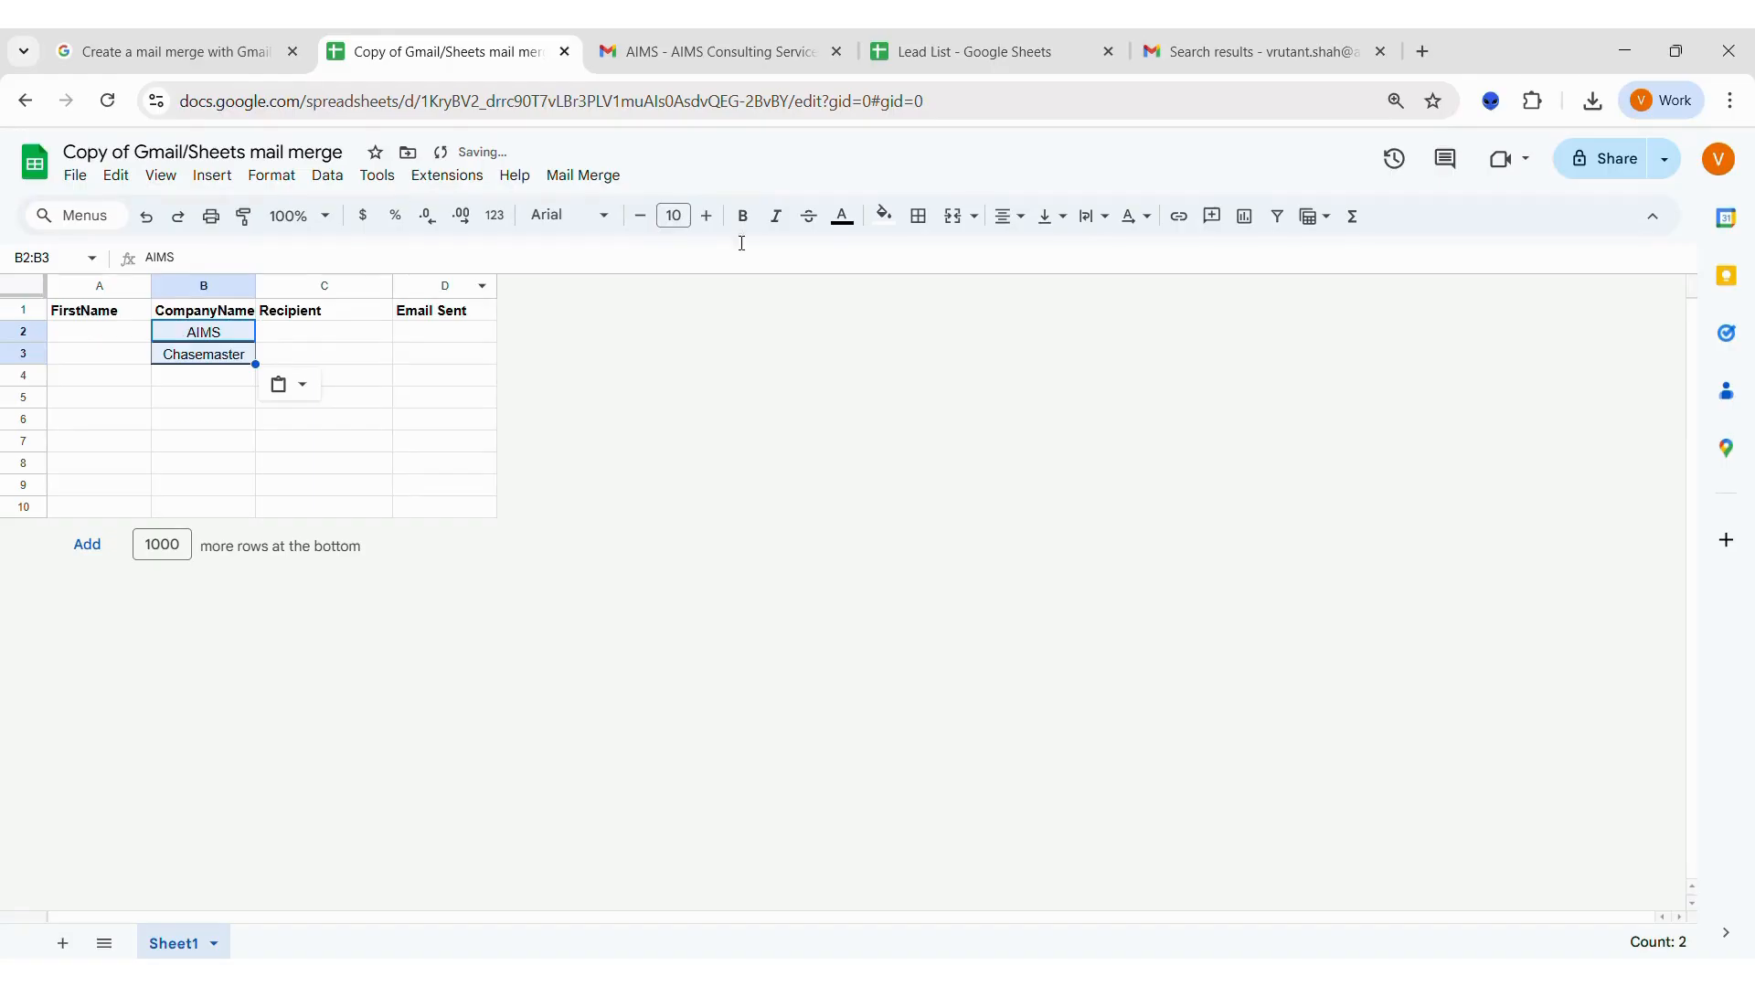
Copy the two first names from the Lead List sheet into the FirstName column of the mail merge sheet.
left_click(1077, 57)
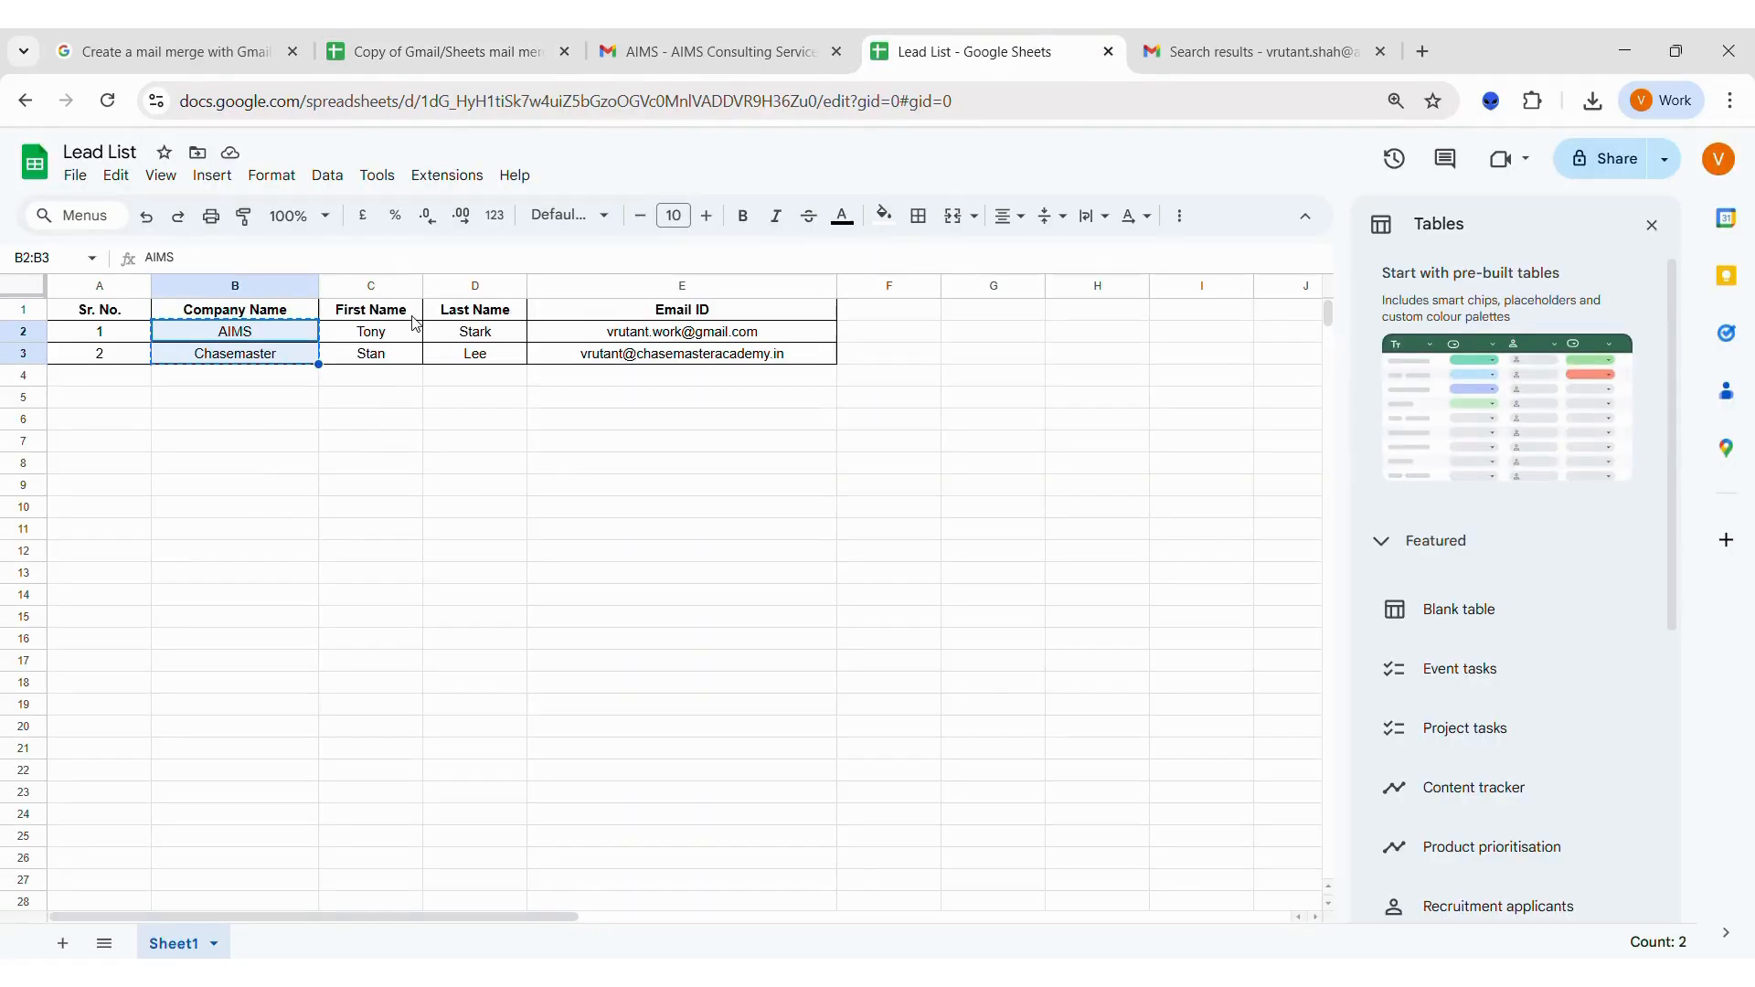
left_click(375, 328)
key("shift+Down")
key("ctrl+c")
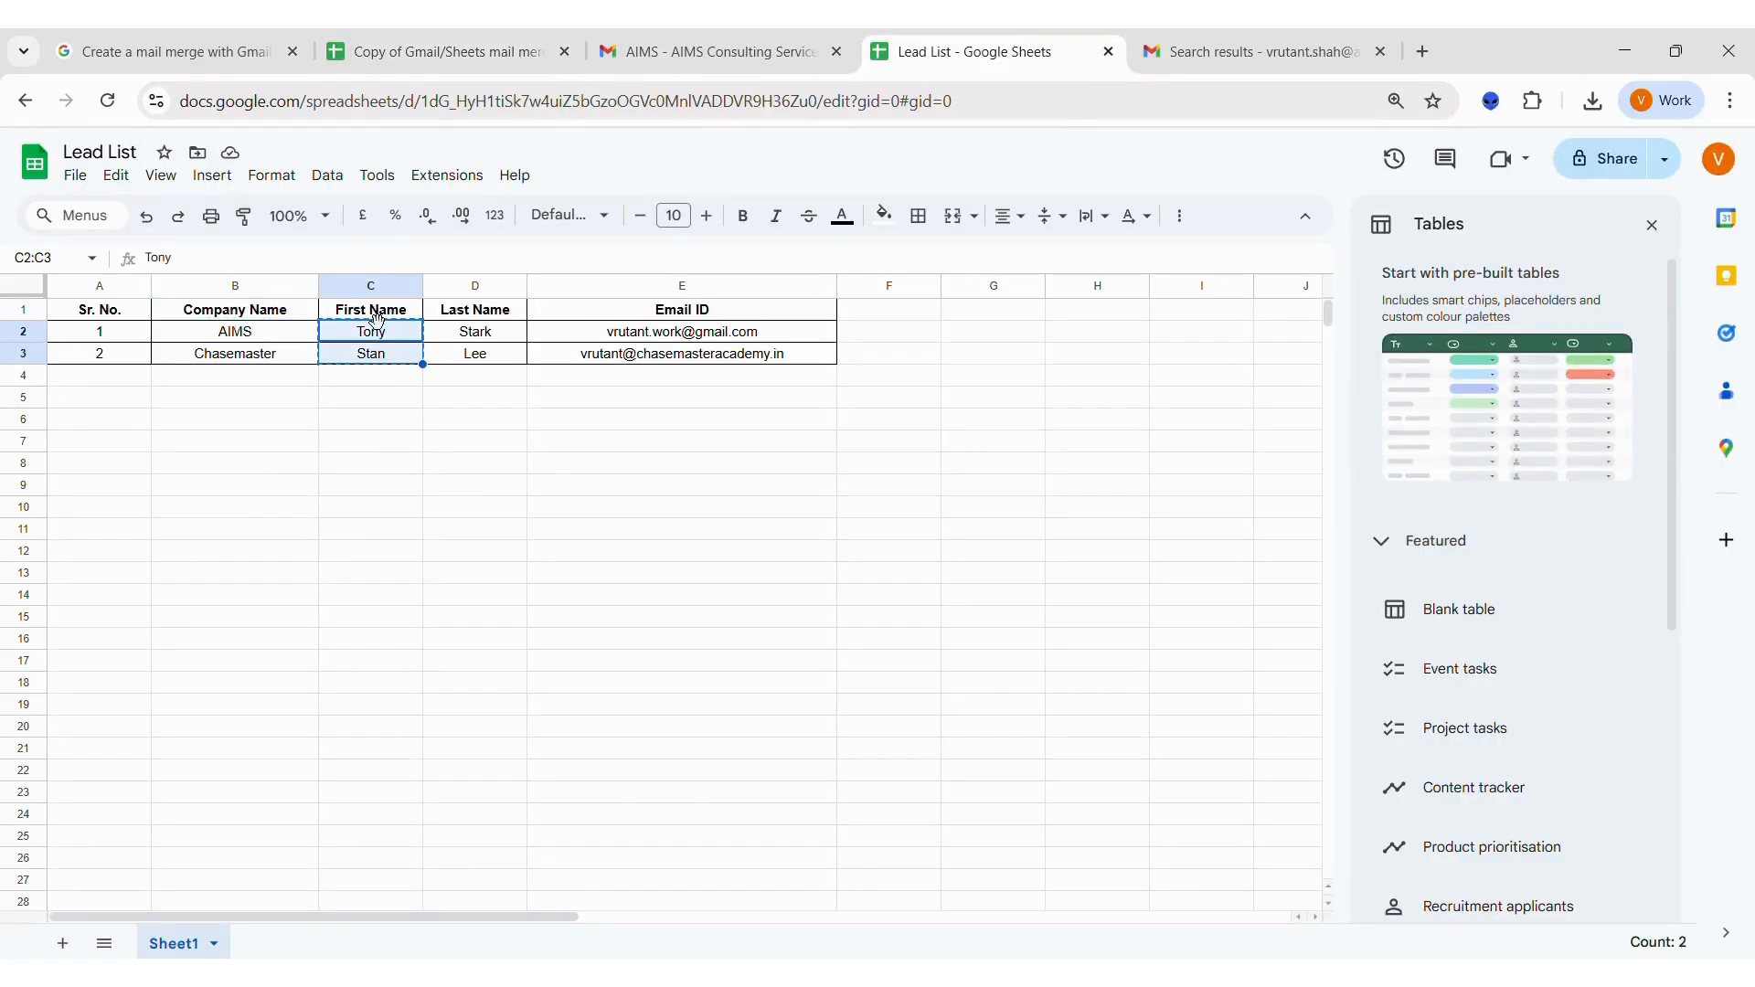
left_click(439, 55)
left_click(107, 340)
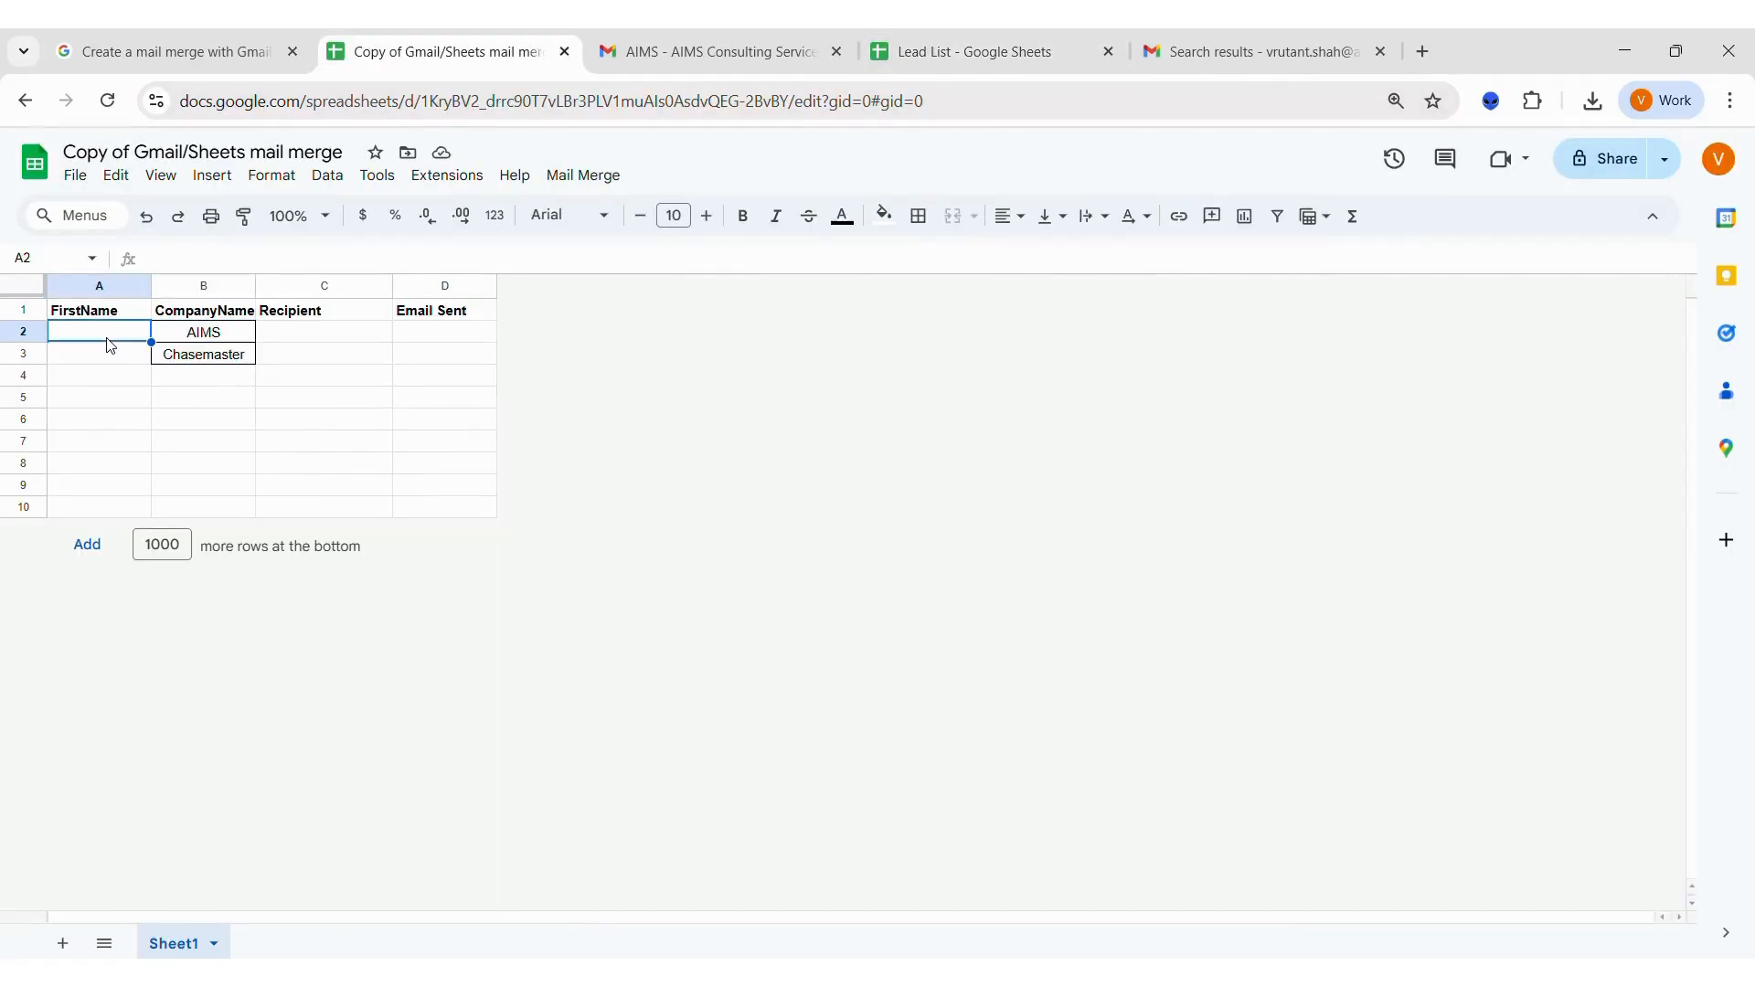
key("ctrl+v")
Copy the two email addresses from the Lead List sheet into the Recipient column of the mail merge sheet.
key("Right")
key("Right")
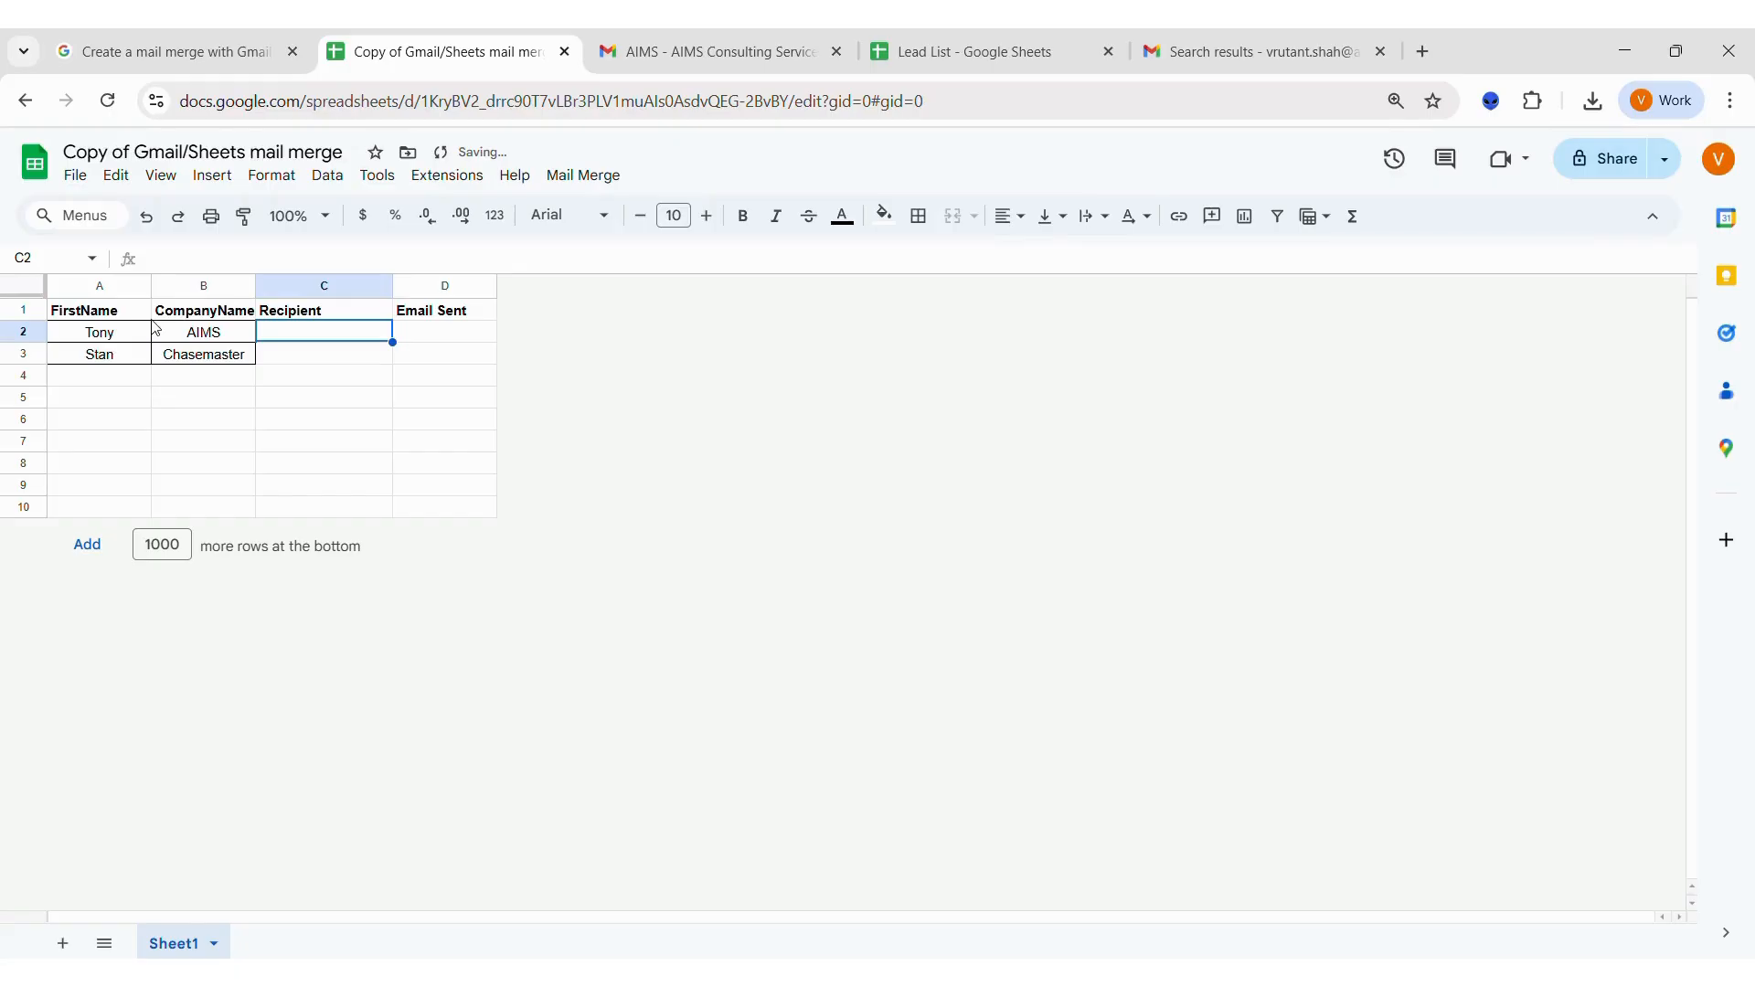
left_click(1053, 55)
left_click_drag(641, 336, 640, 354)
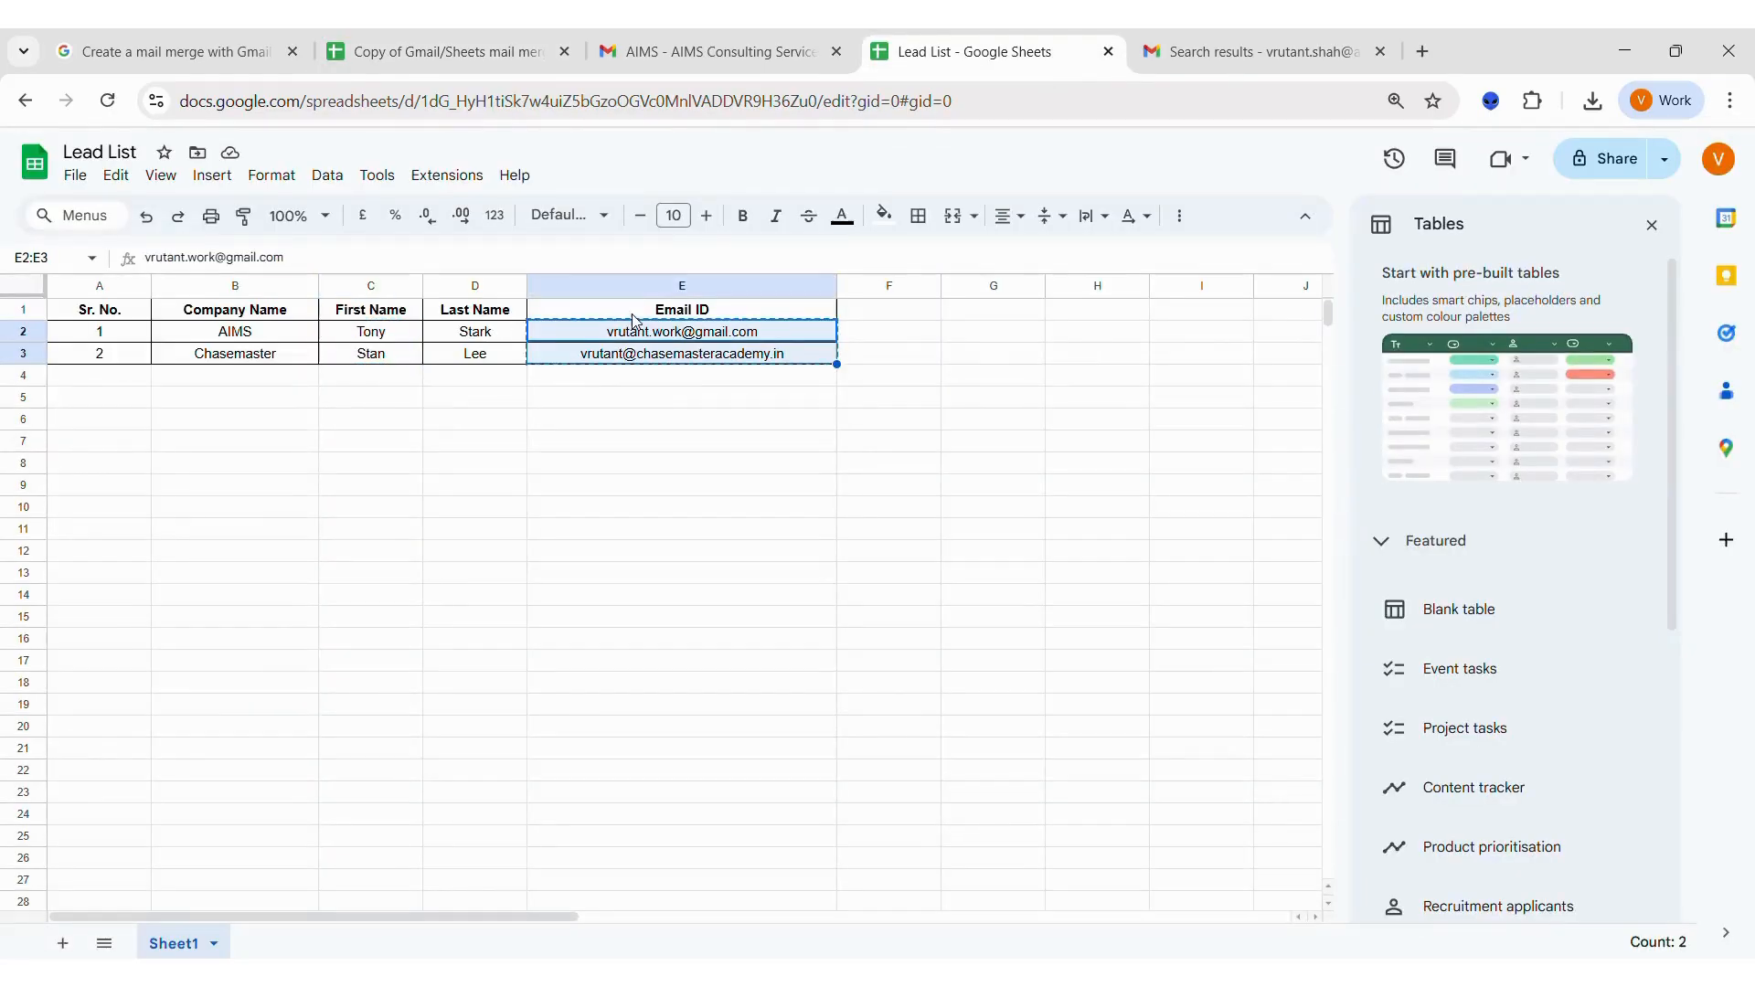
left_click(428, 55)
key("ctrl+v")
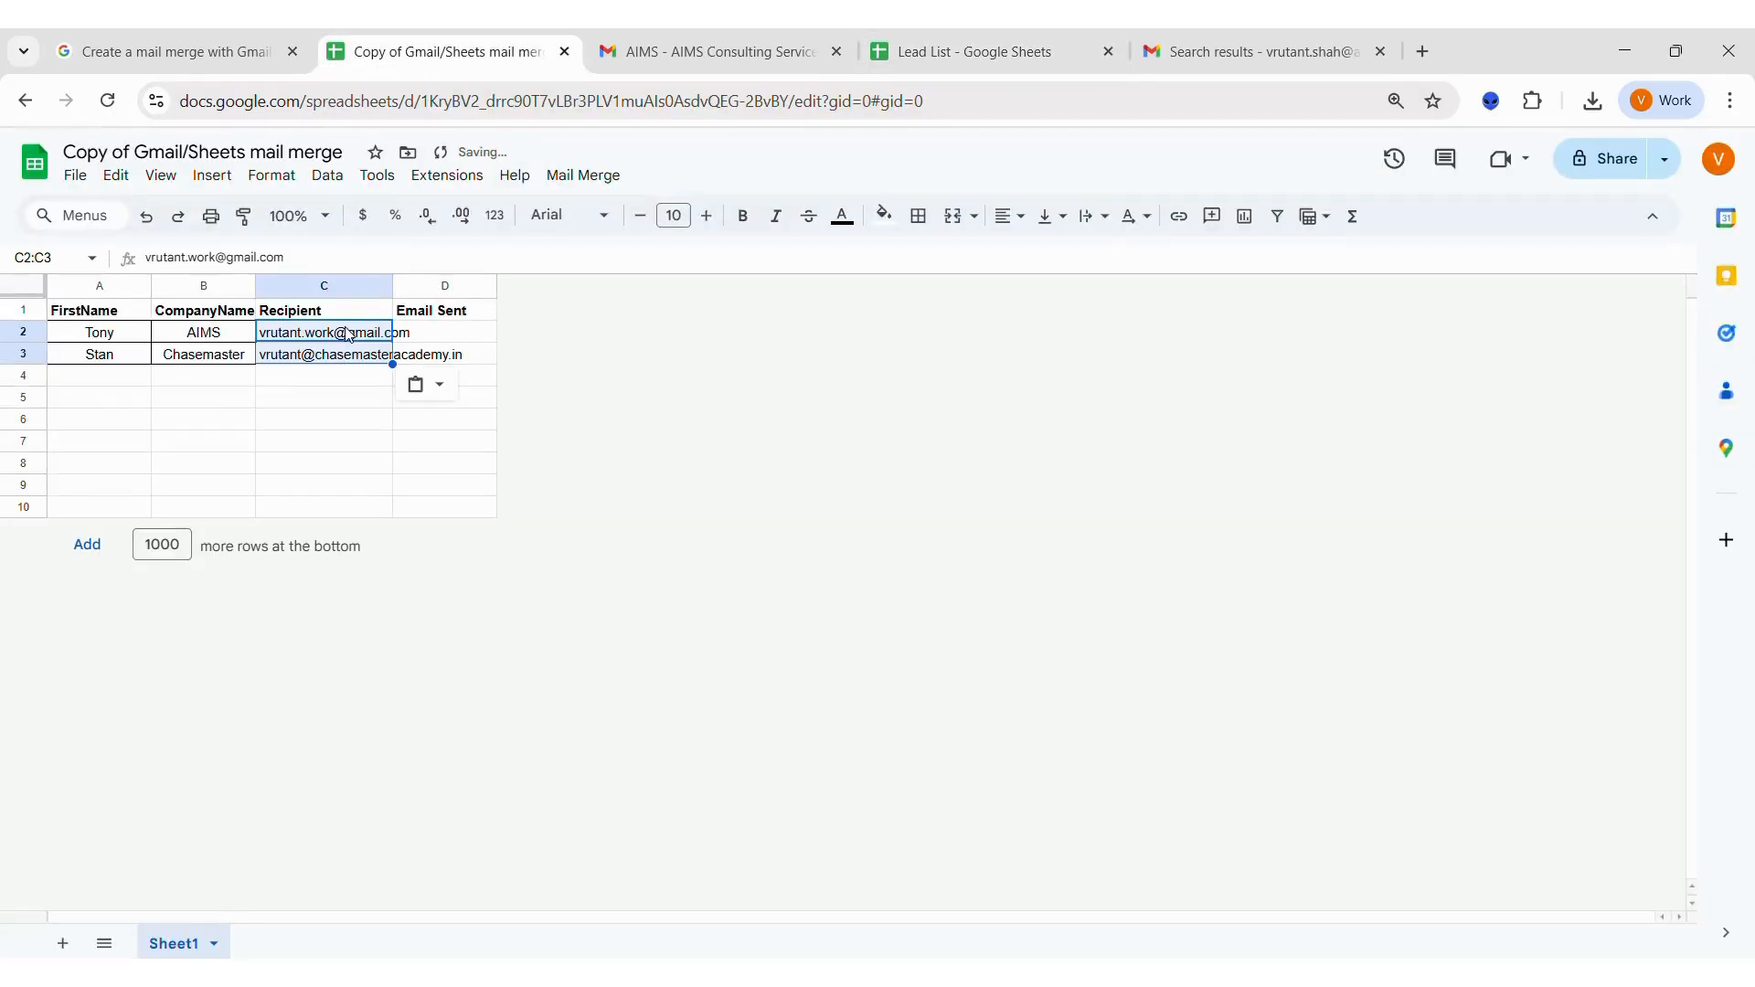
key("ctrl+z")
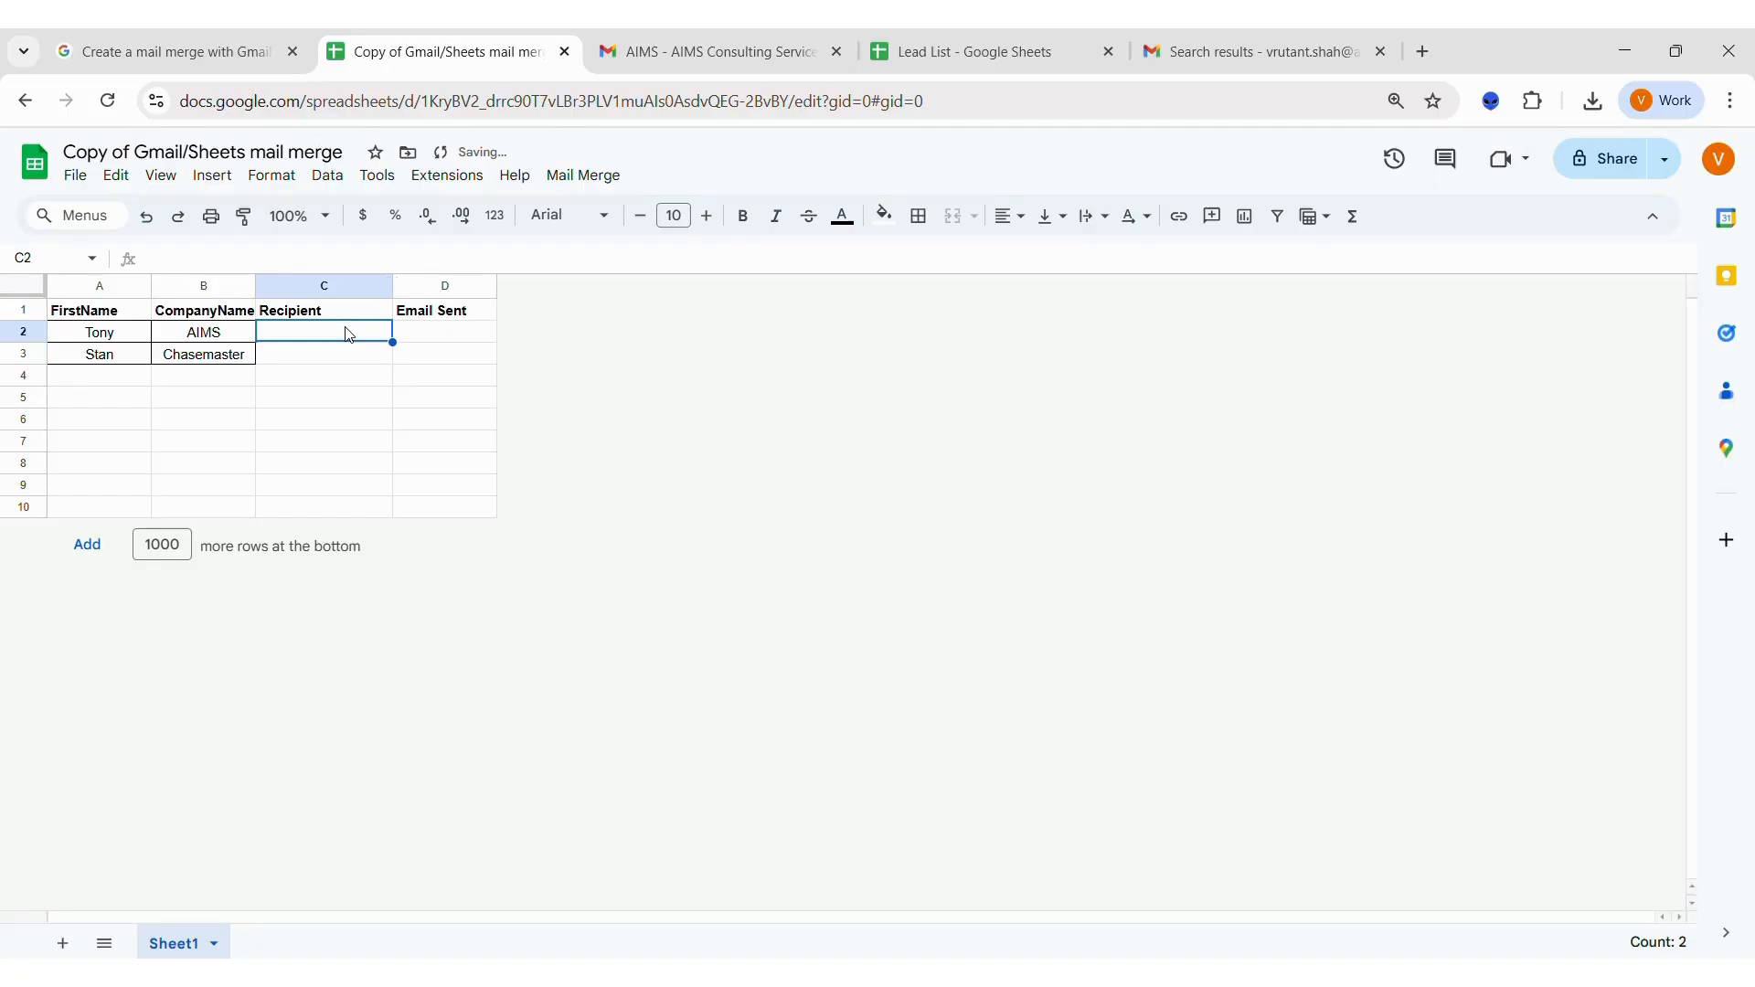
key("ctrl+v")
left_click(371, 452)
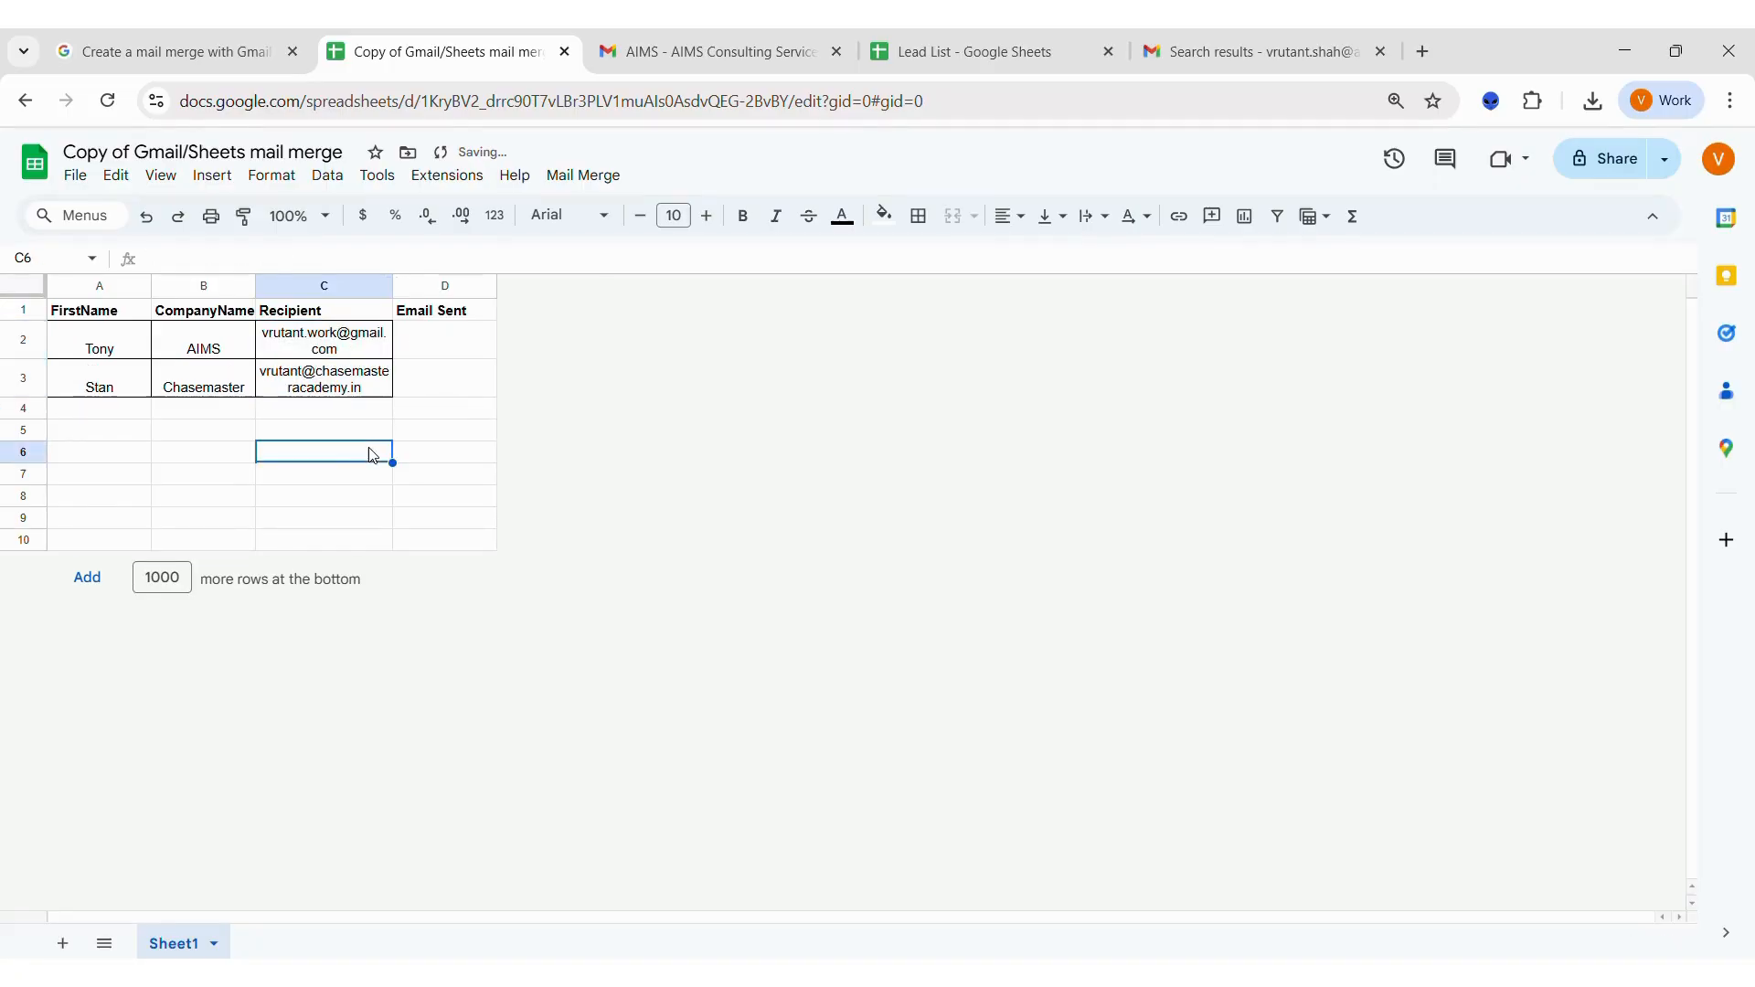
Start the Send Emails mail merge command and authorize the script with the work account, granting all requested access.
left_click_drag(347, 286, 443, 286)
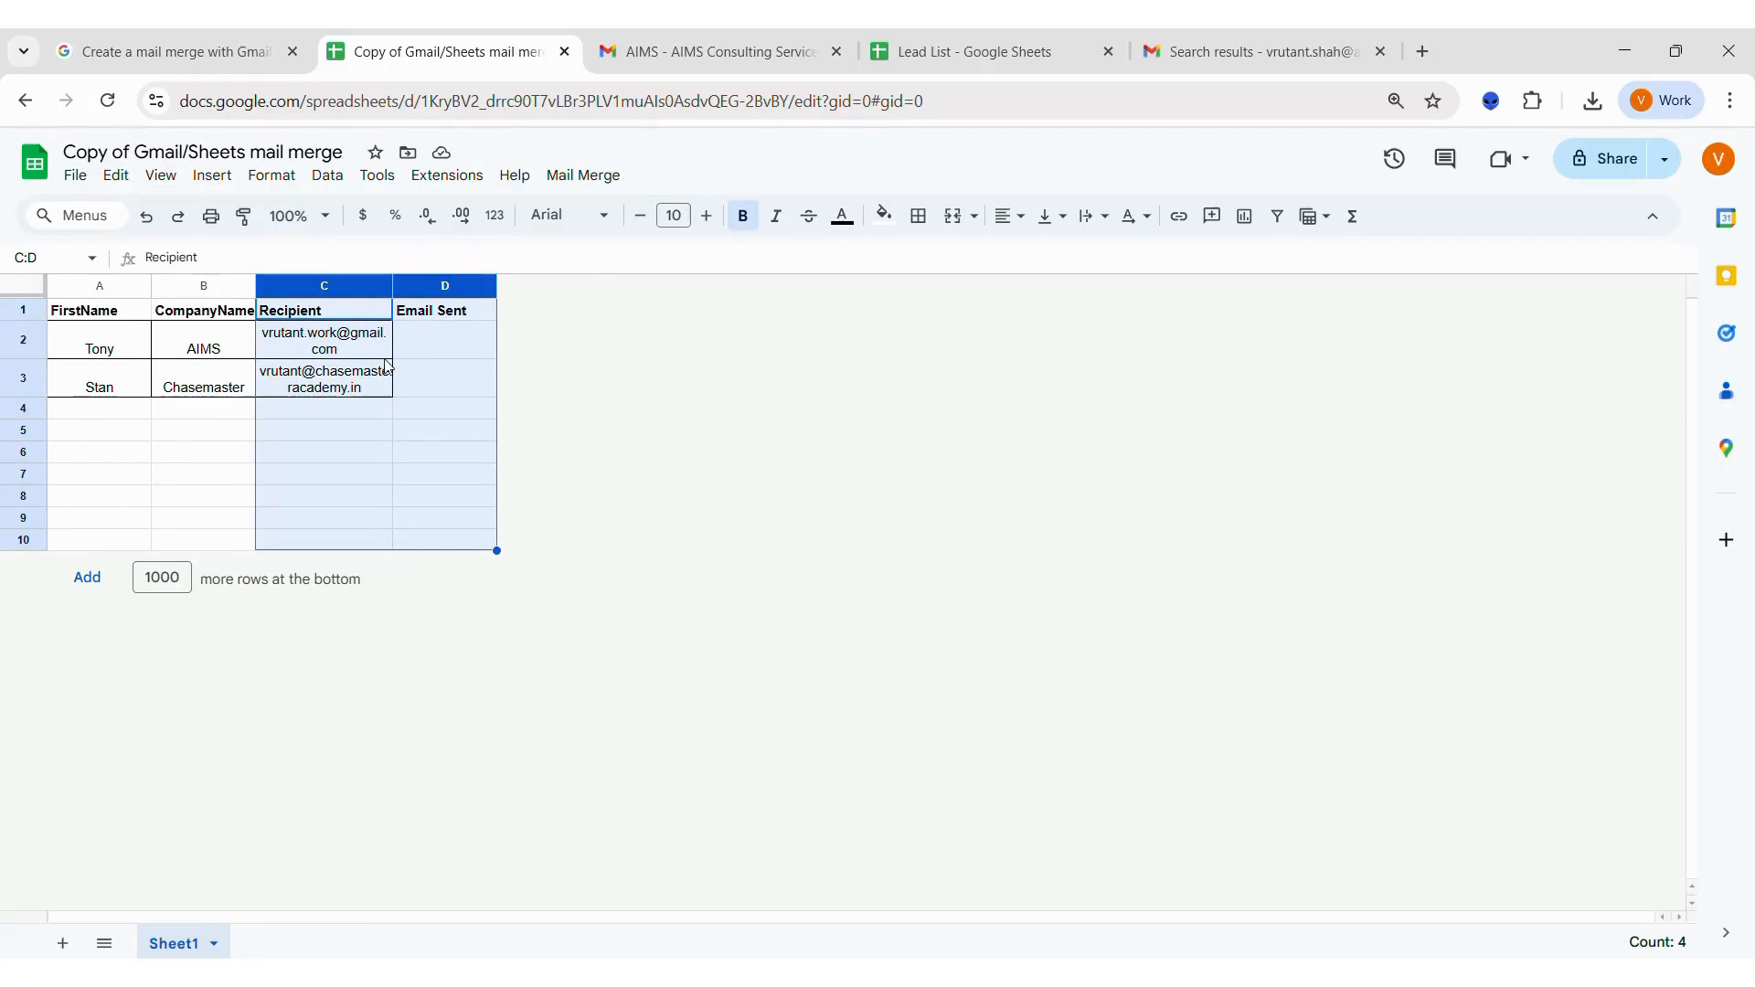
key("Down")
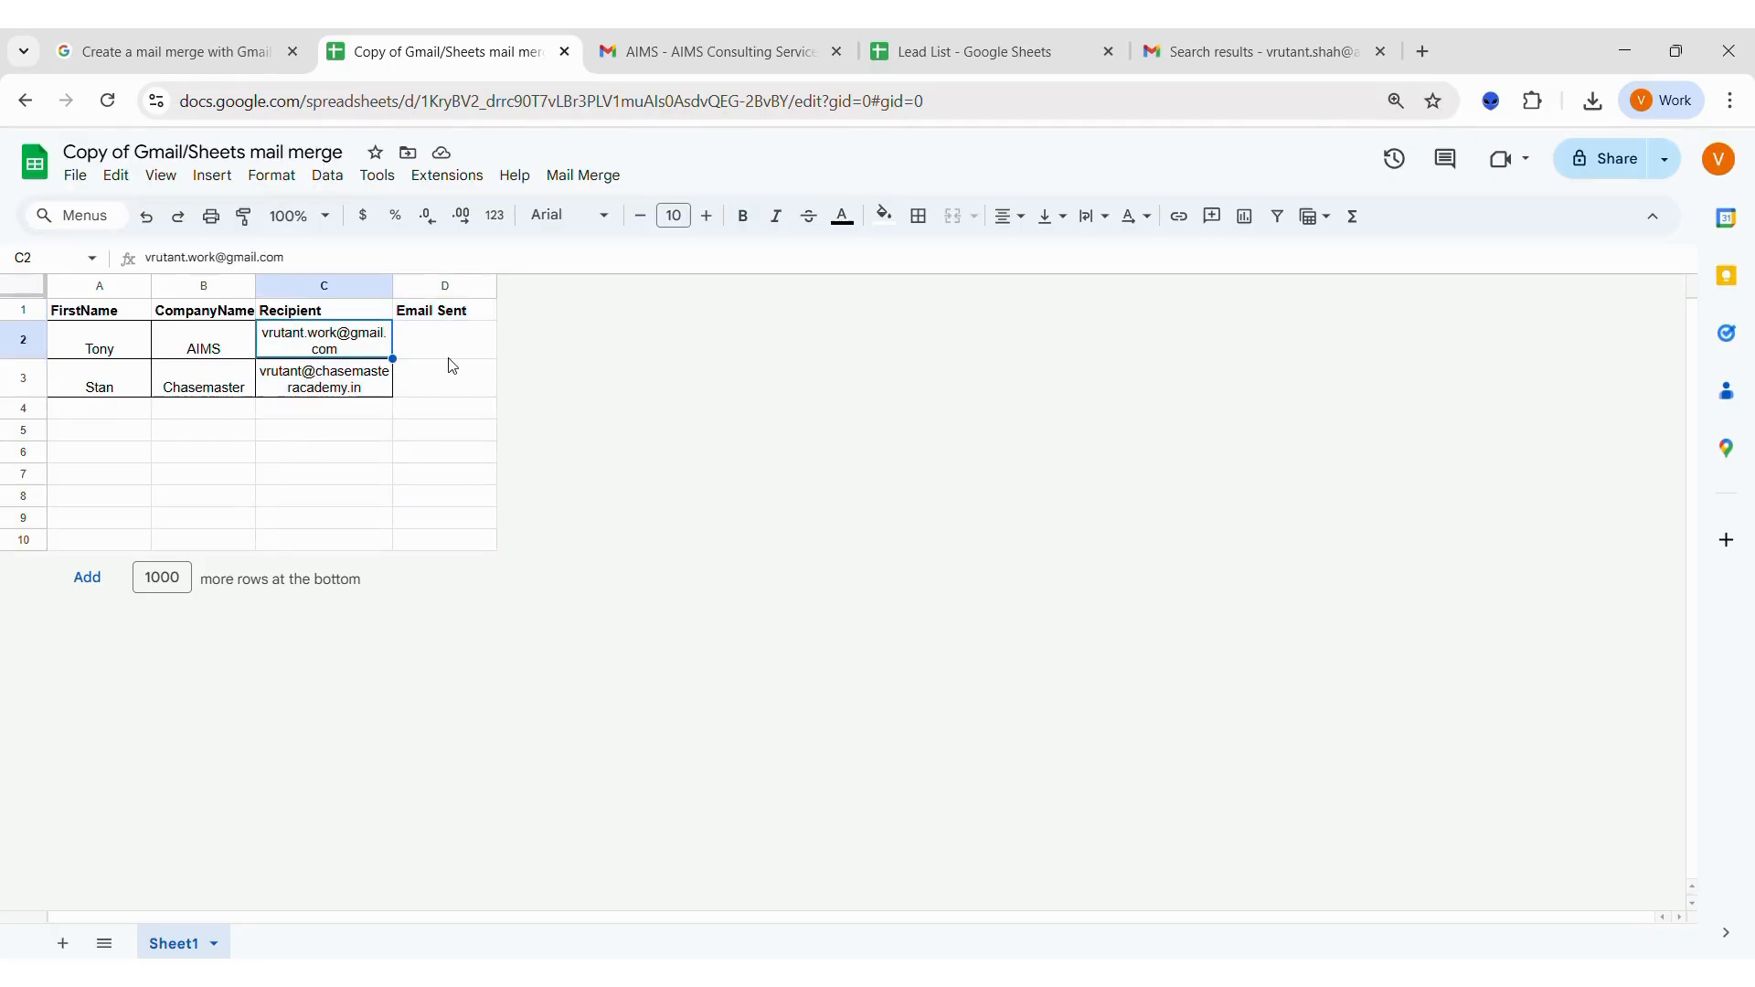
left_click(584, 176)
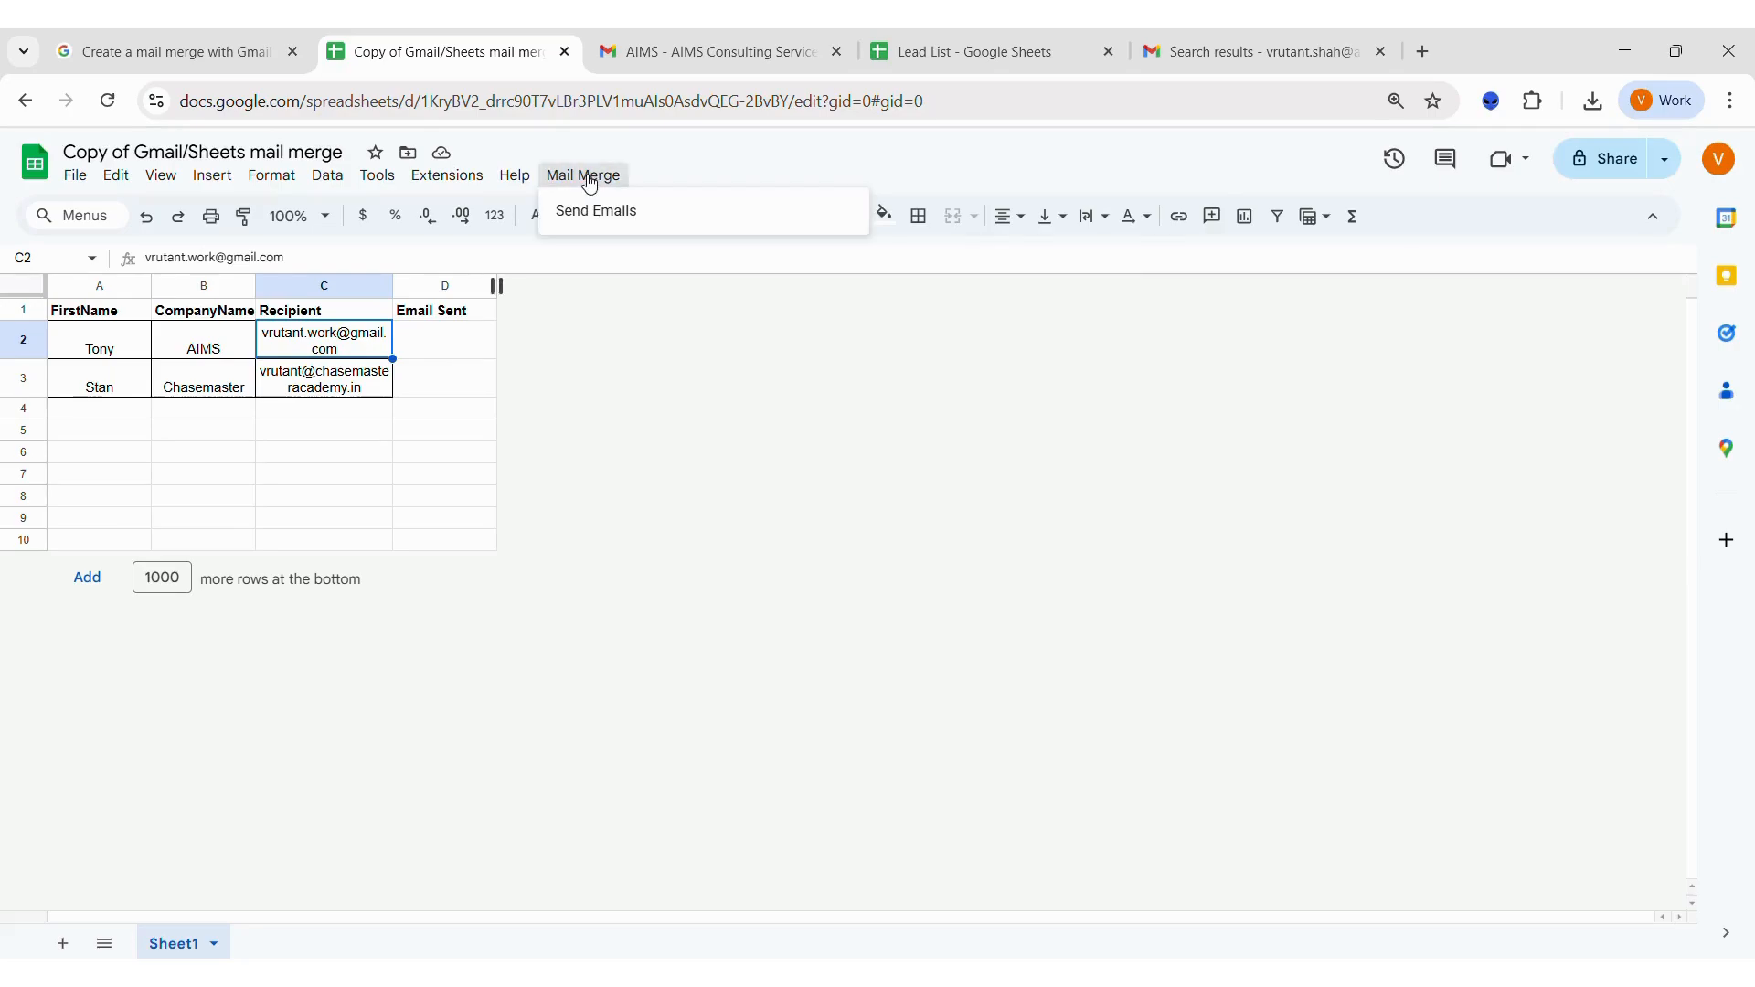
left_click(596, 210)
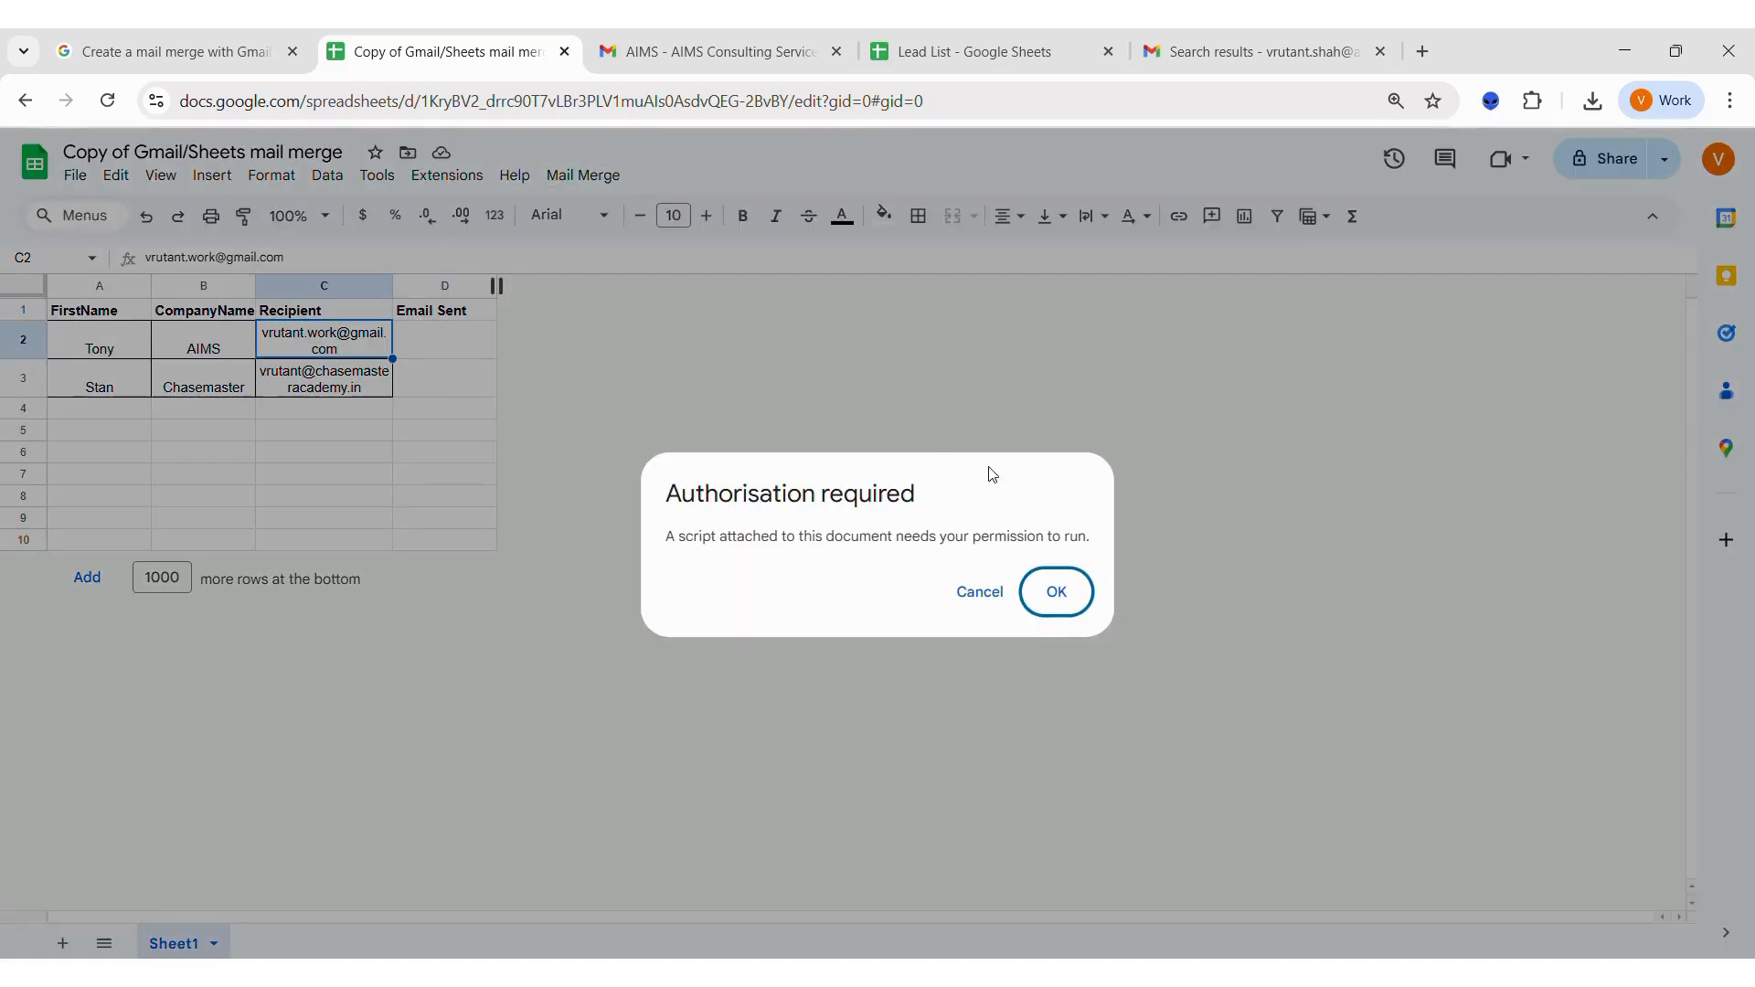
left_click(1058, 594)
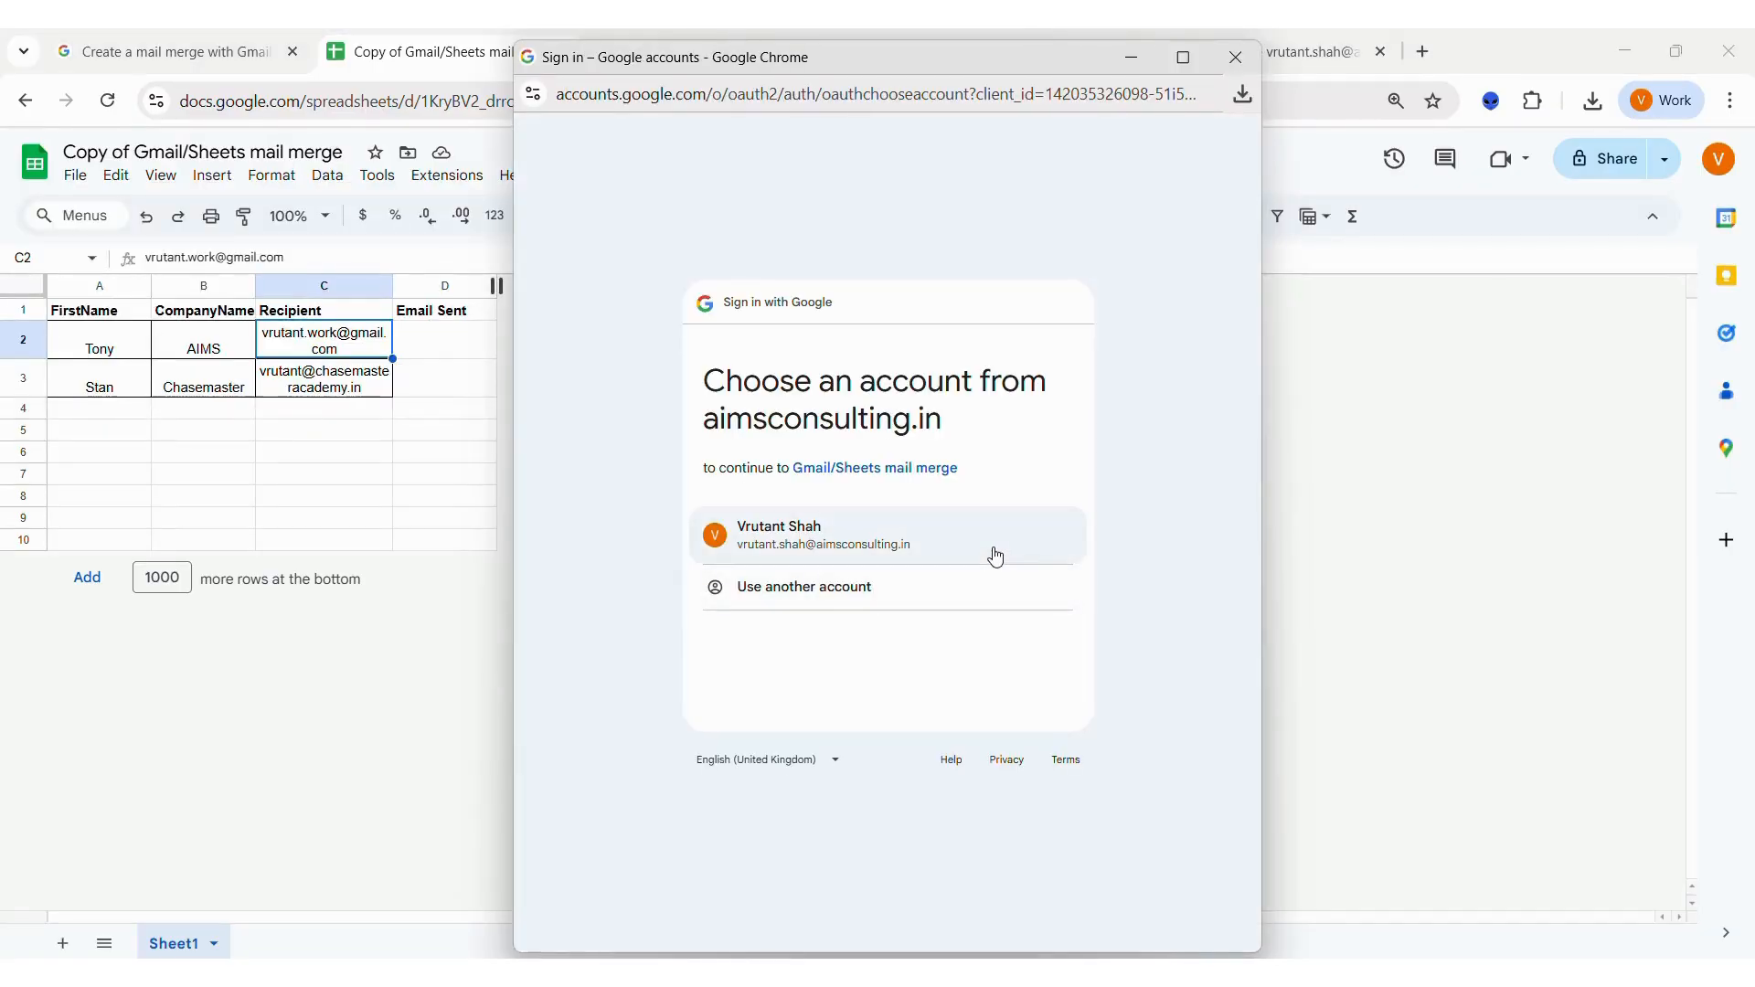
left_click(997, 555)
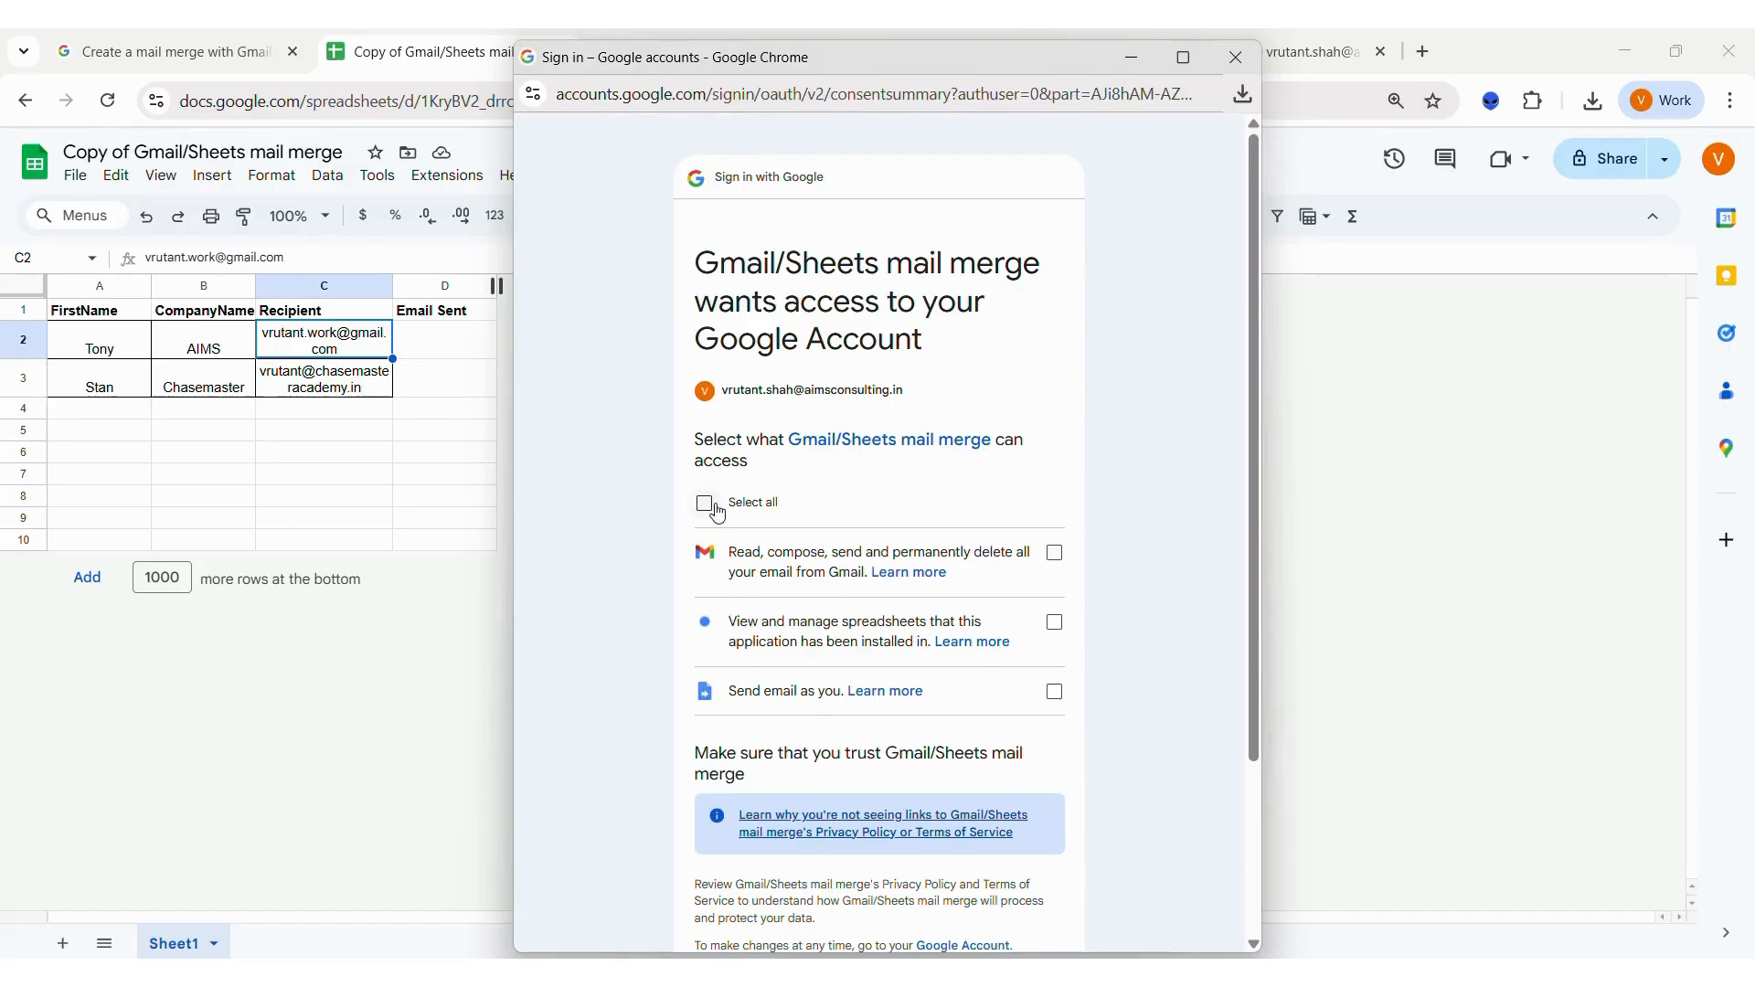
left_click(732, 506)
scroll(736, 517, "down", 3)
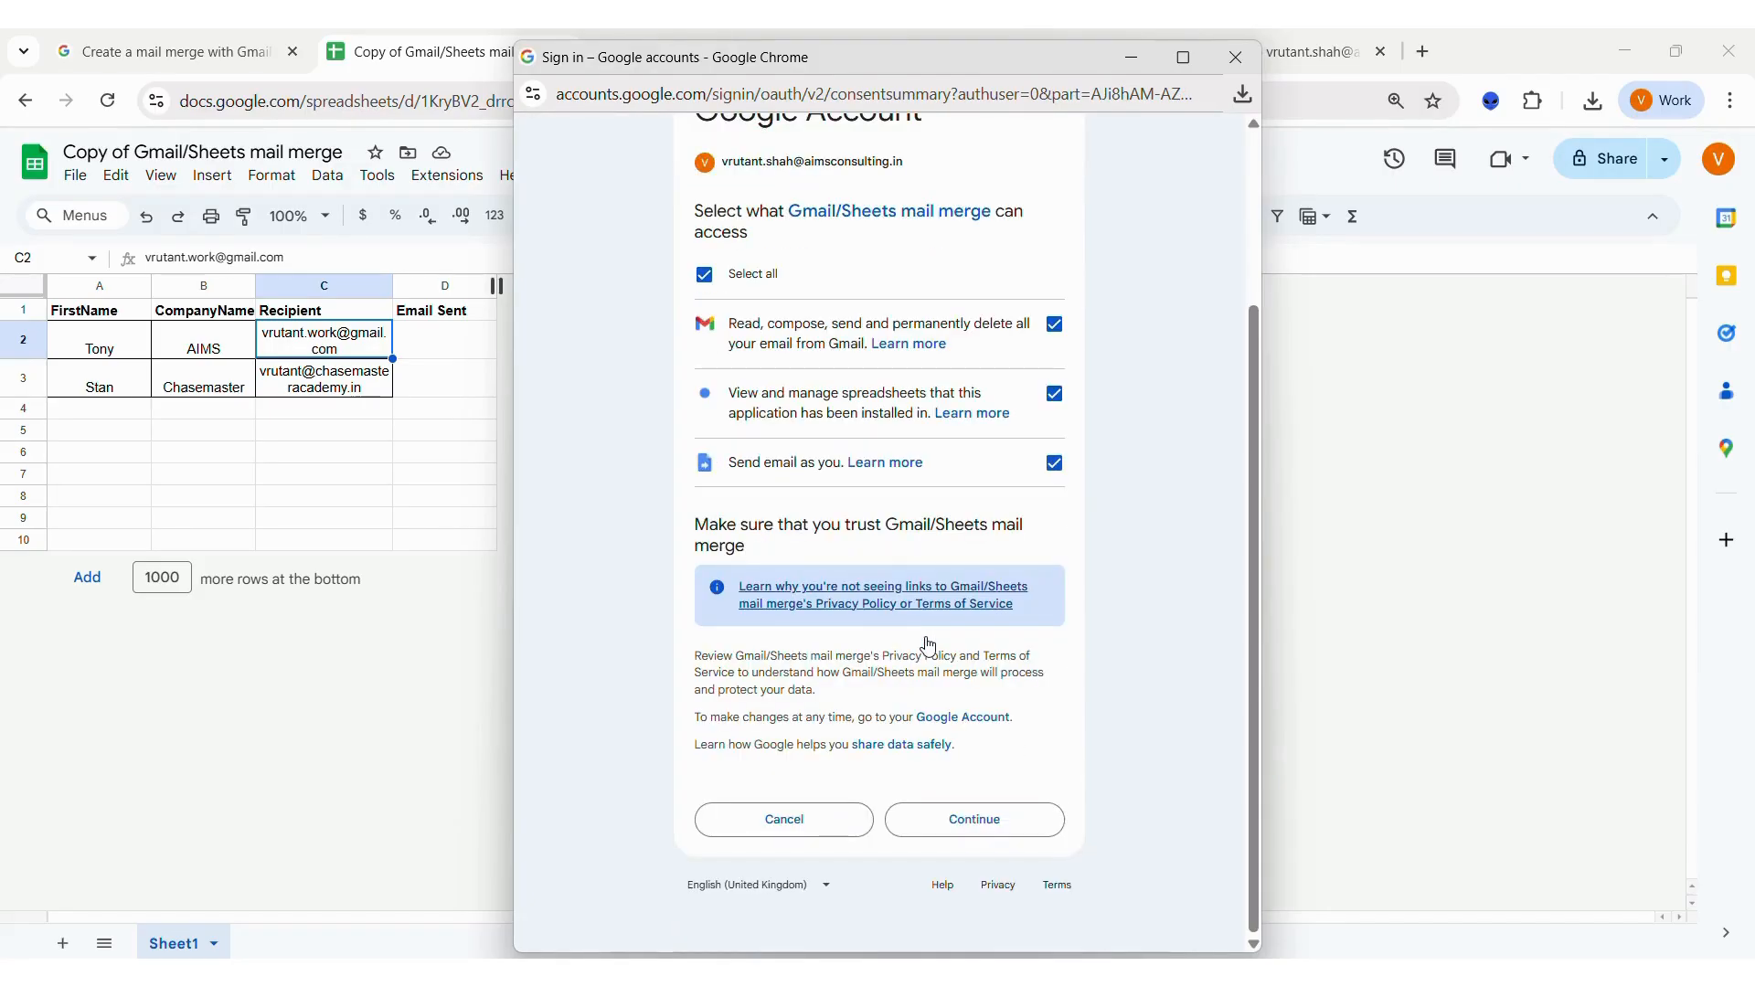
left_click(988, 823)
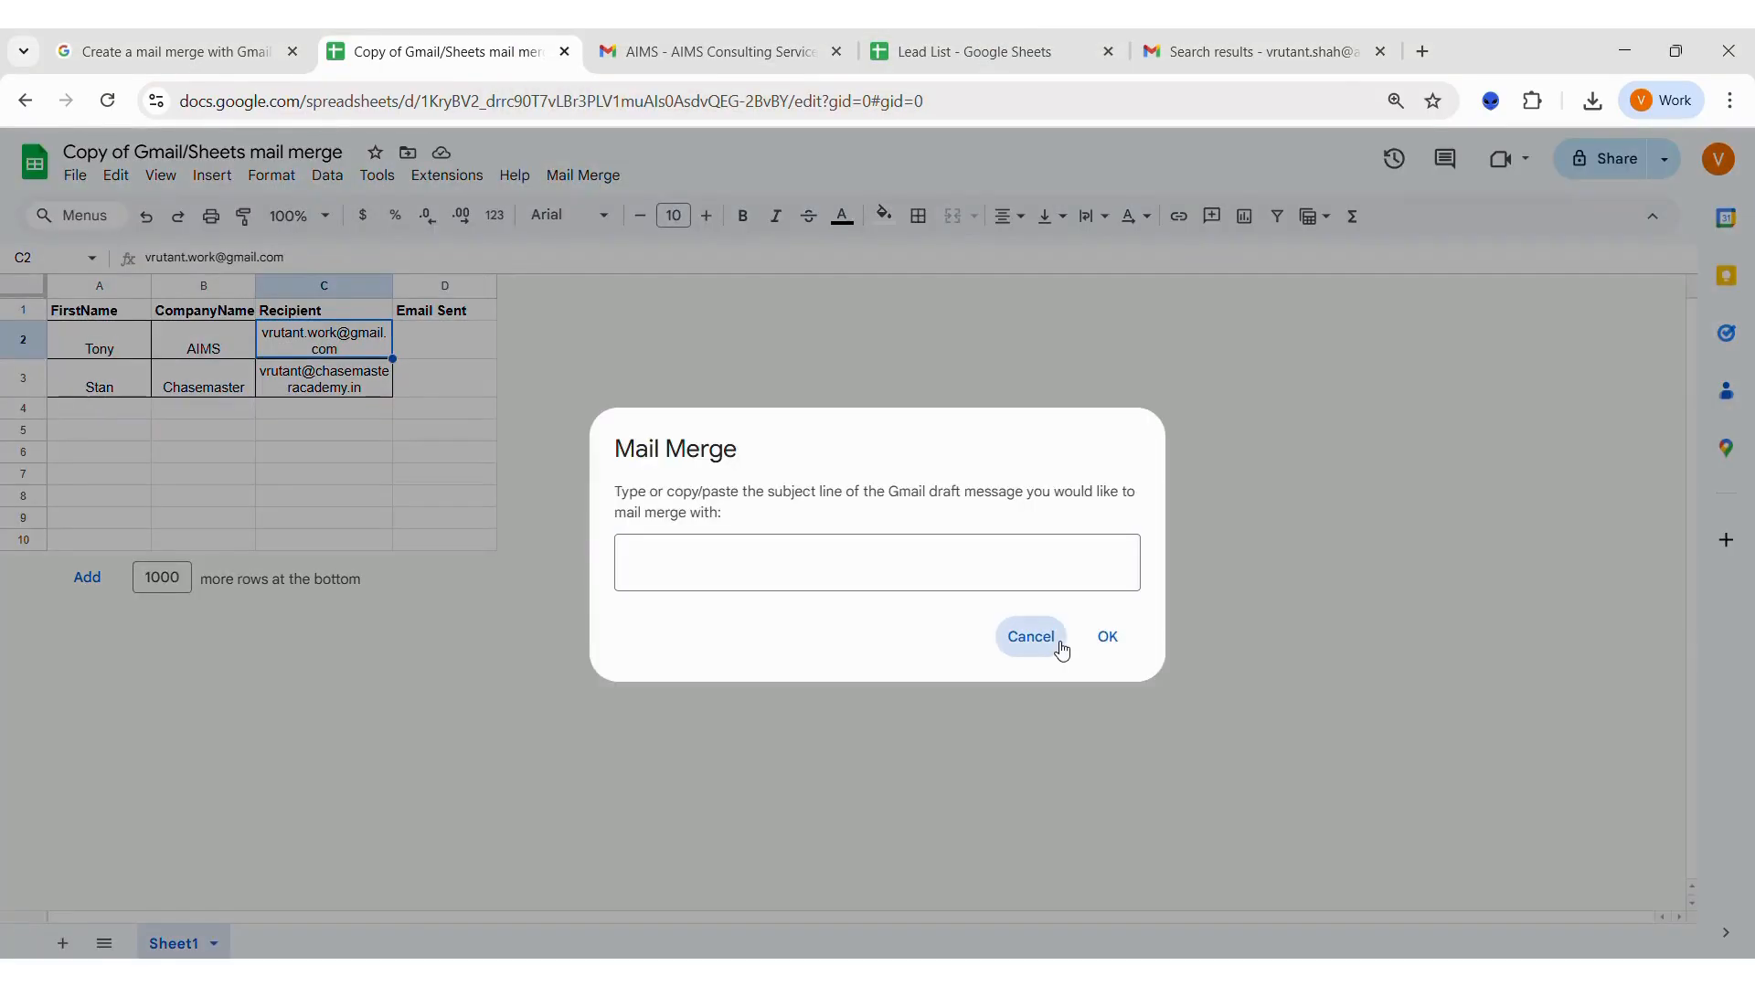
Run Send Emails again and paste the Gmail draft's full subject line into the Mail Merge prompt, confirming it.
left_click(1060, 650)
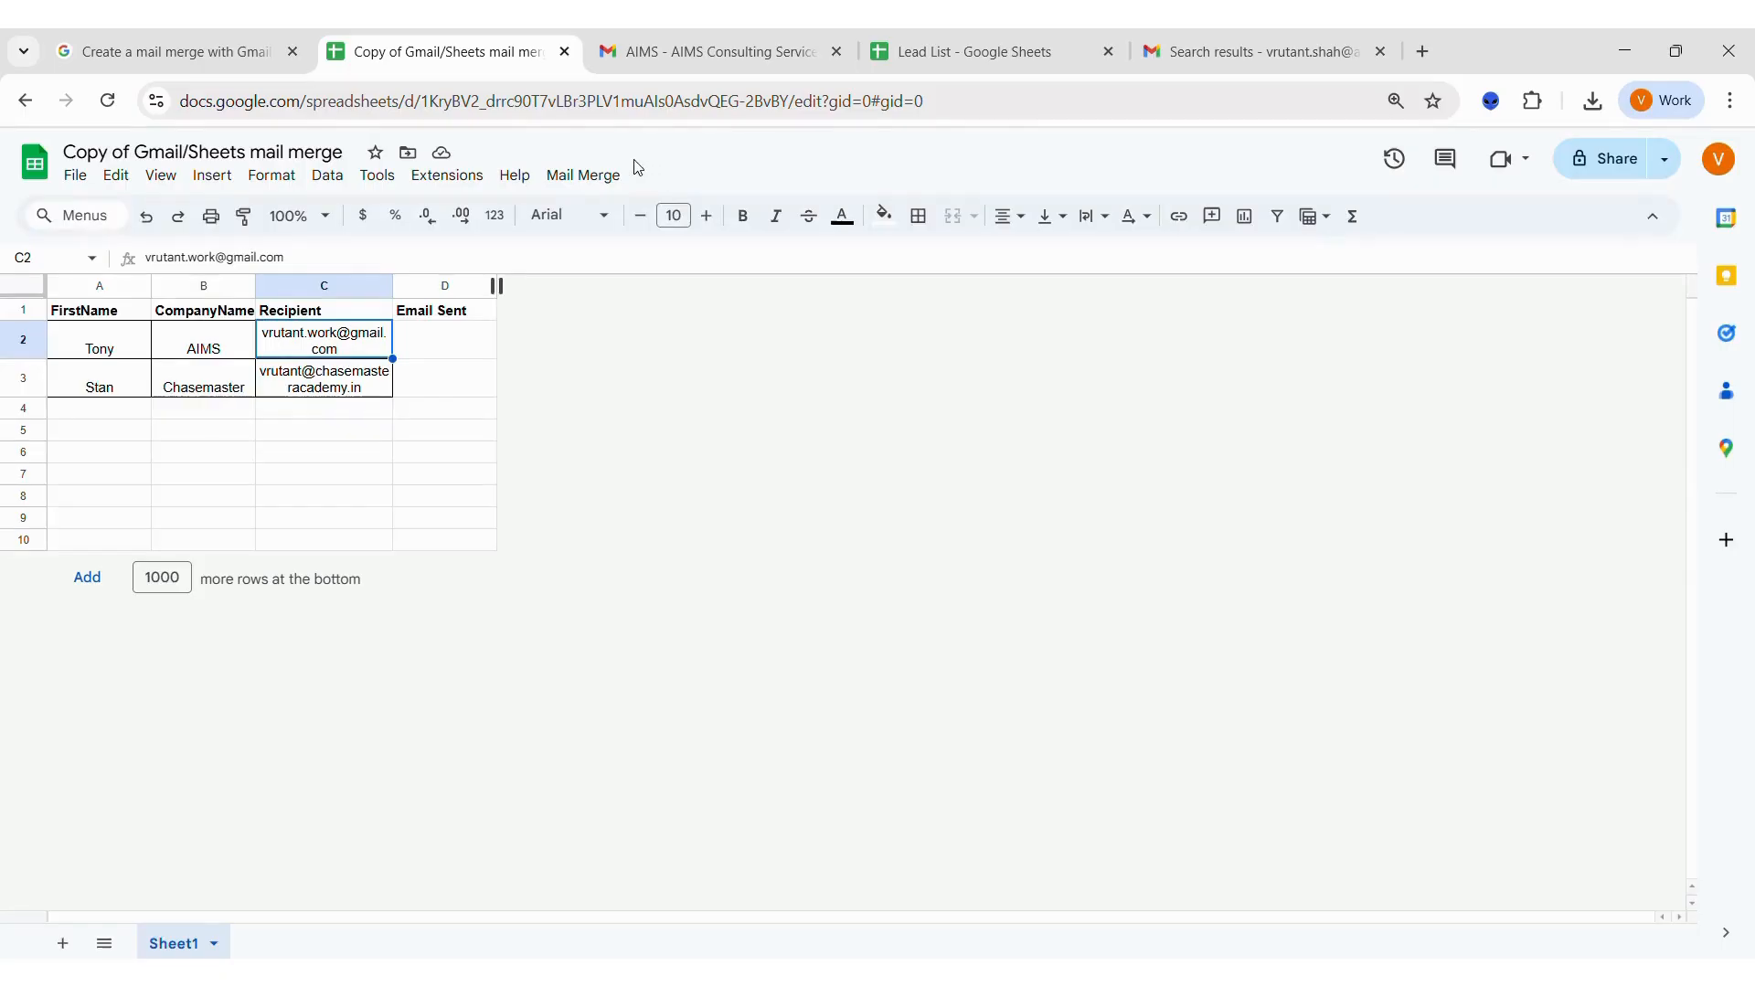
left_click(600, 174)
left_click(599, 208)
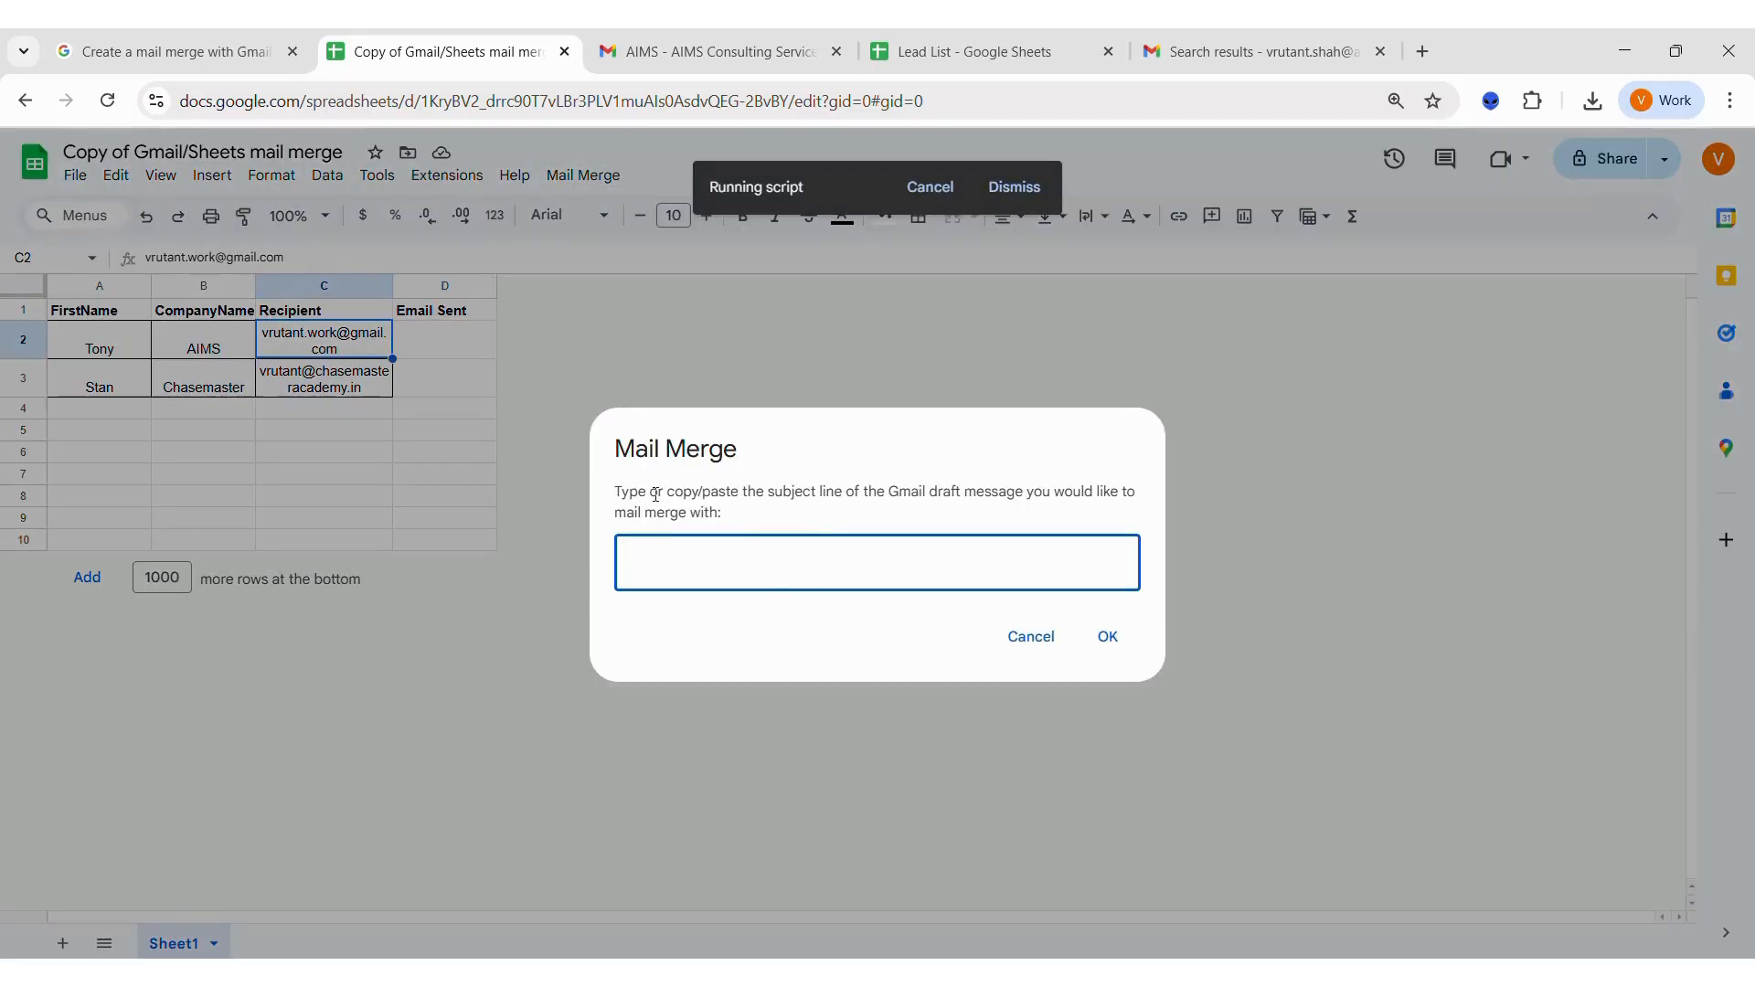
left_click_drag(615, 494, 963, 482)
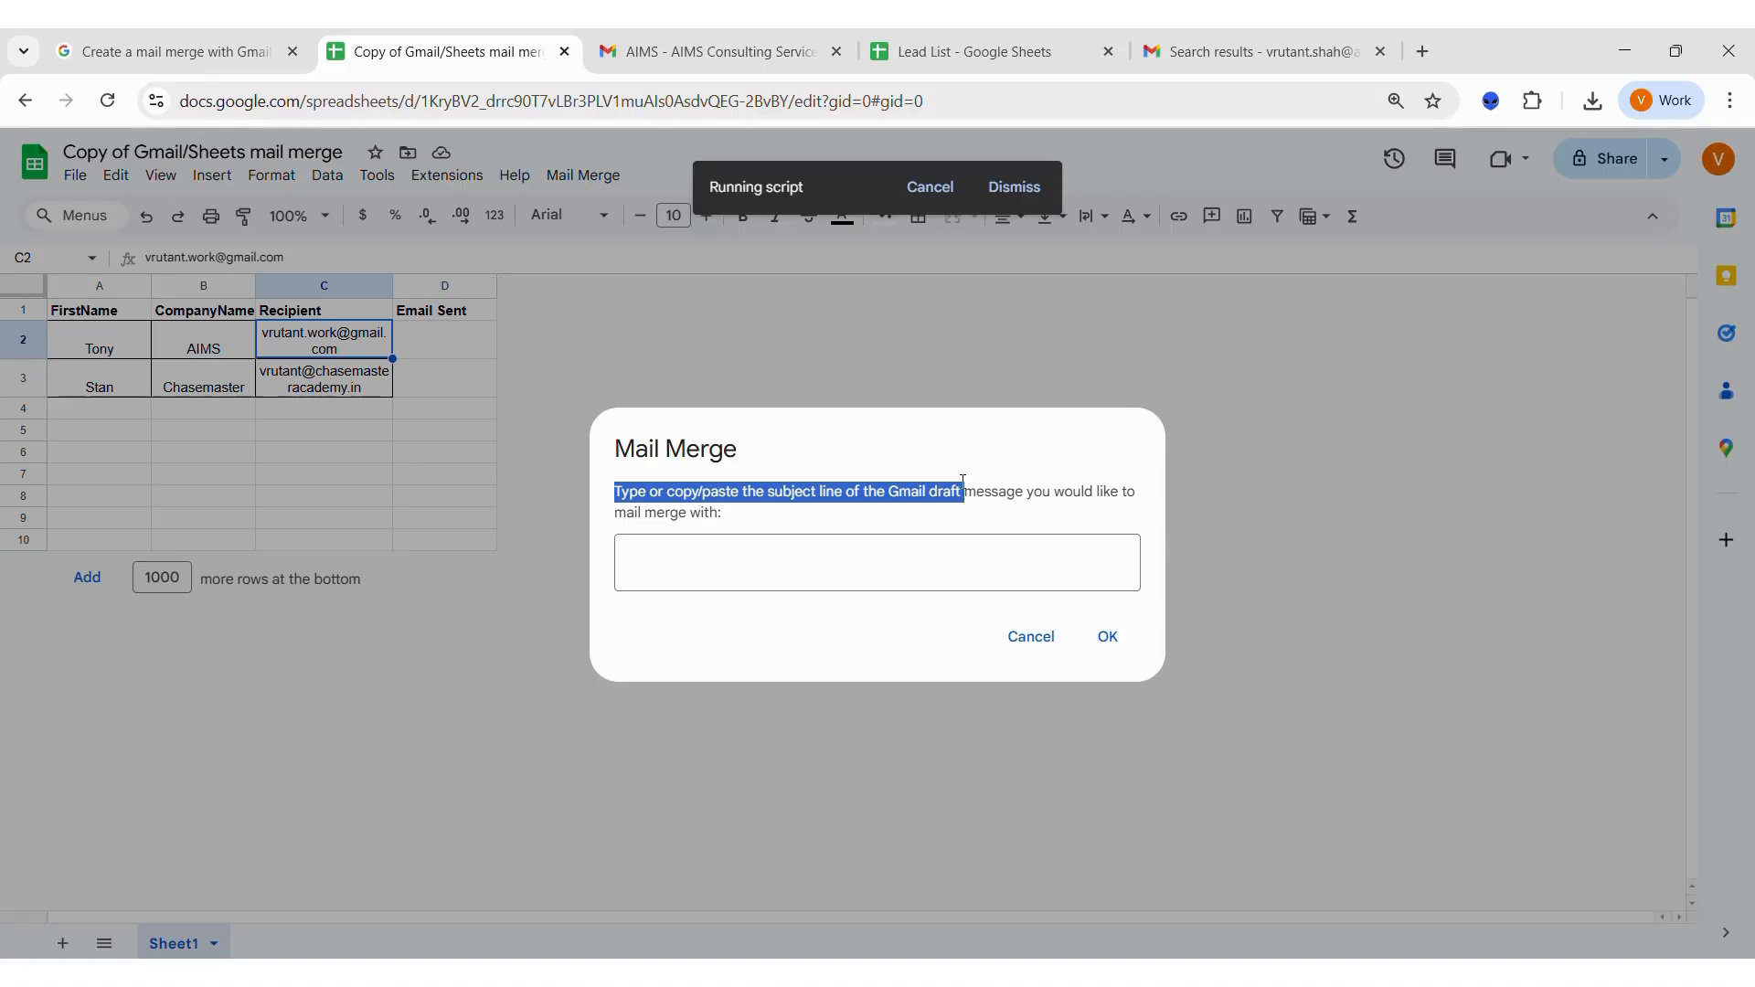
left_click(638, 53)
triple_click(636, 292)
key("ctrl+c")
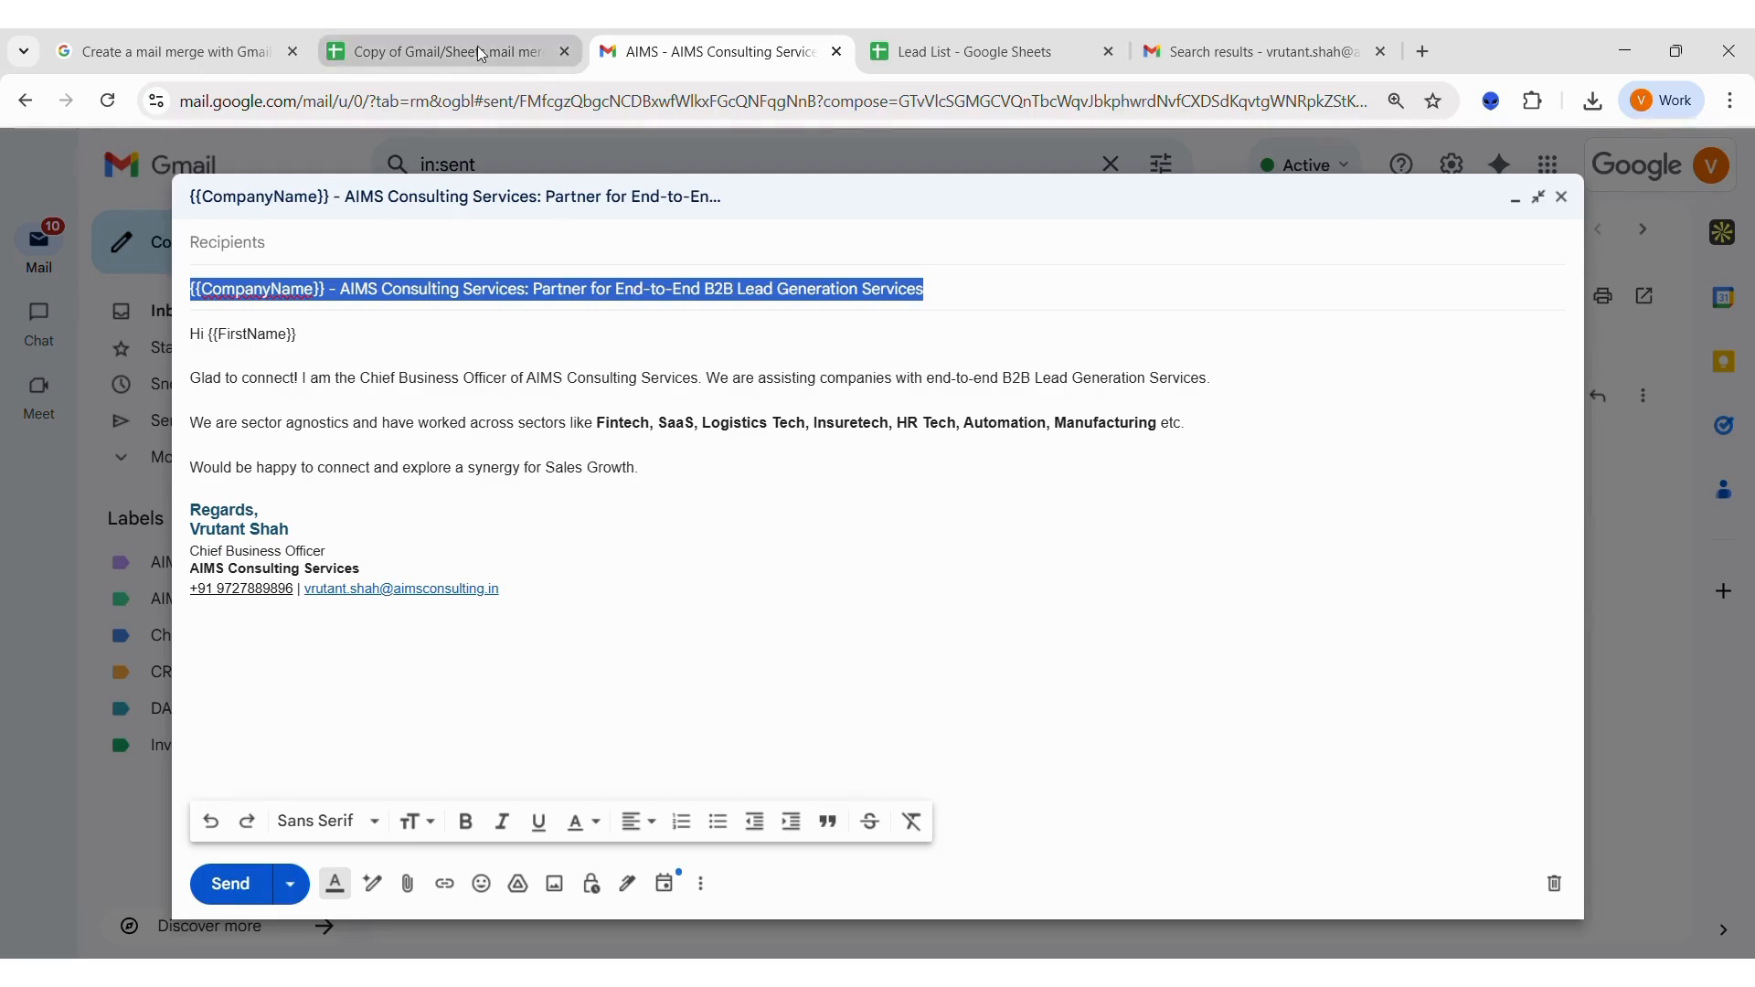
left_click(439, 53)
left_click(775, 547)
key("ctrl+v")
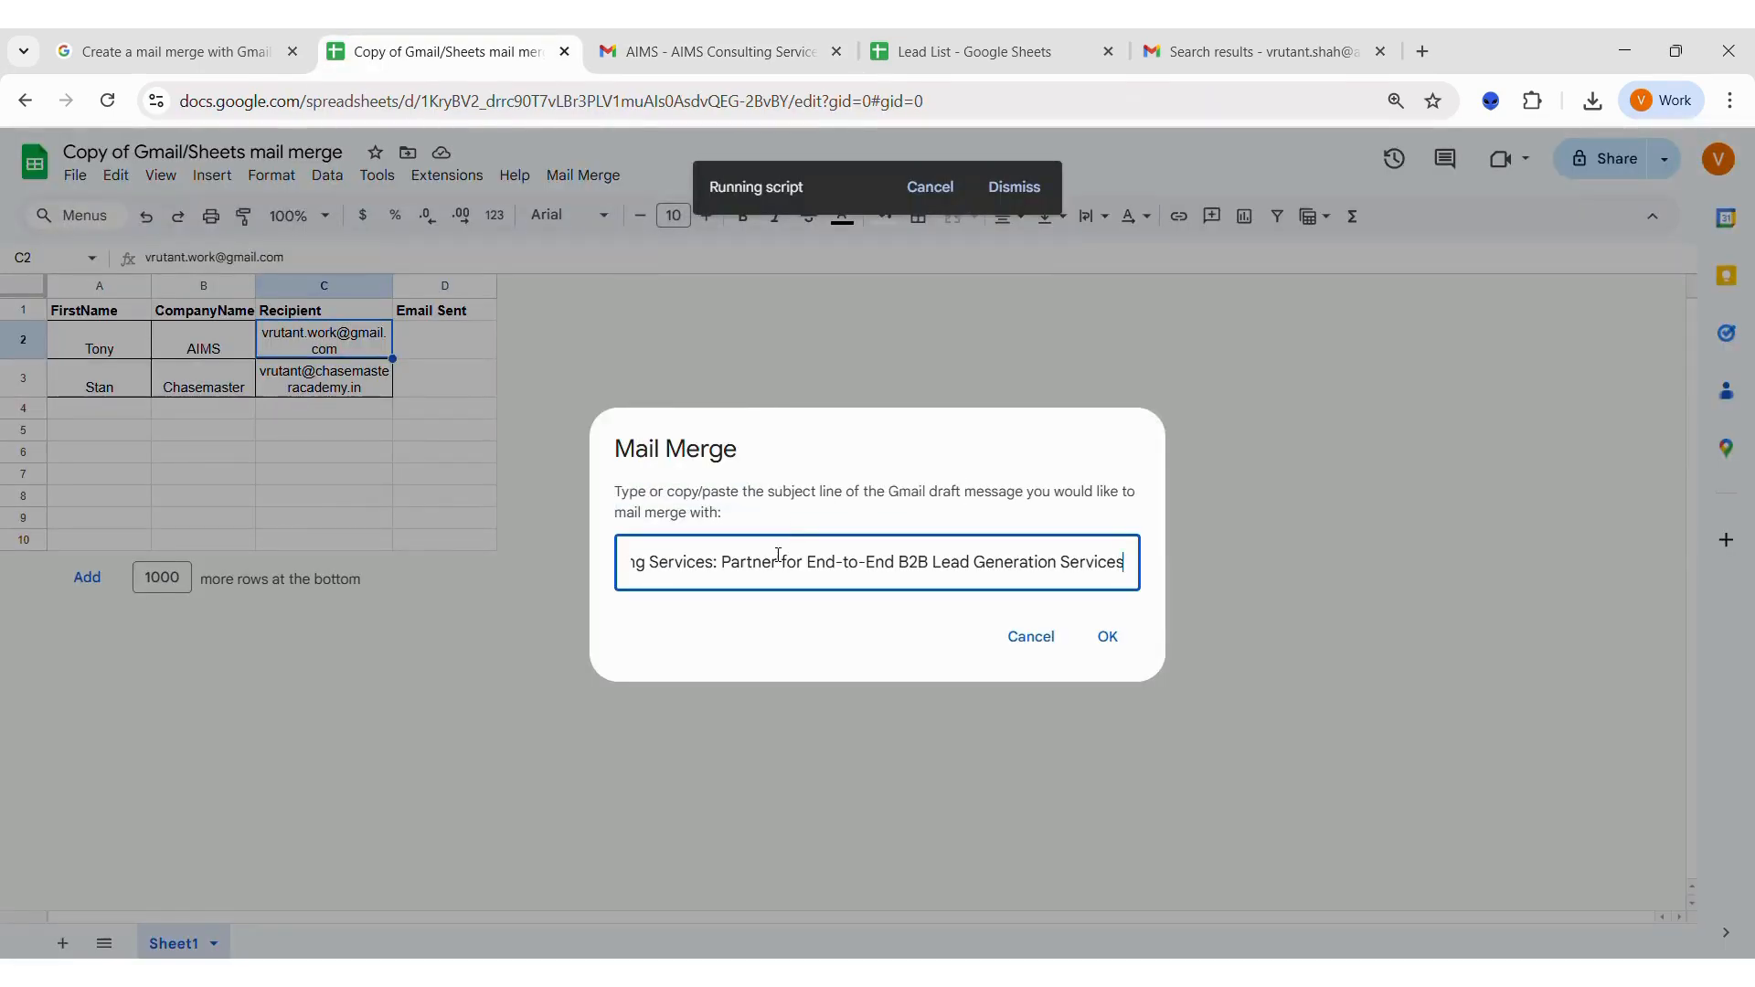
left_click(1104, 638)
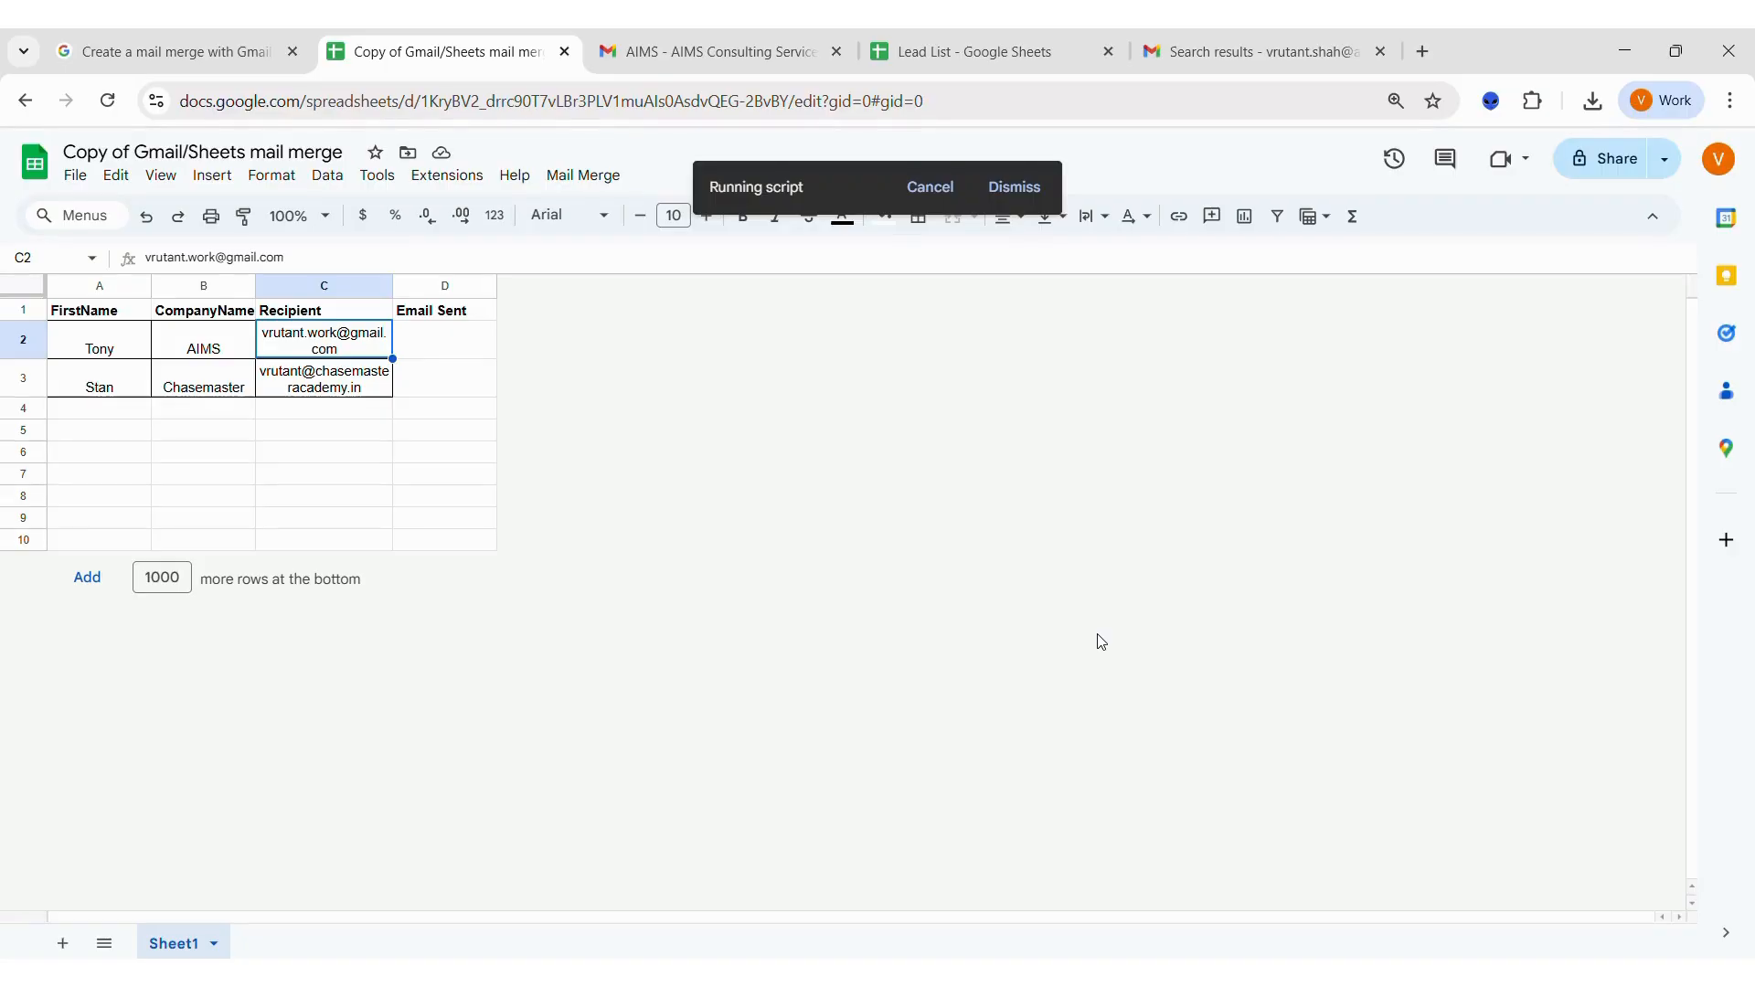
Check the Email Sent column and open the sent Chasemaster email to inspect its subject and greeting.
left_click(482, 362)
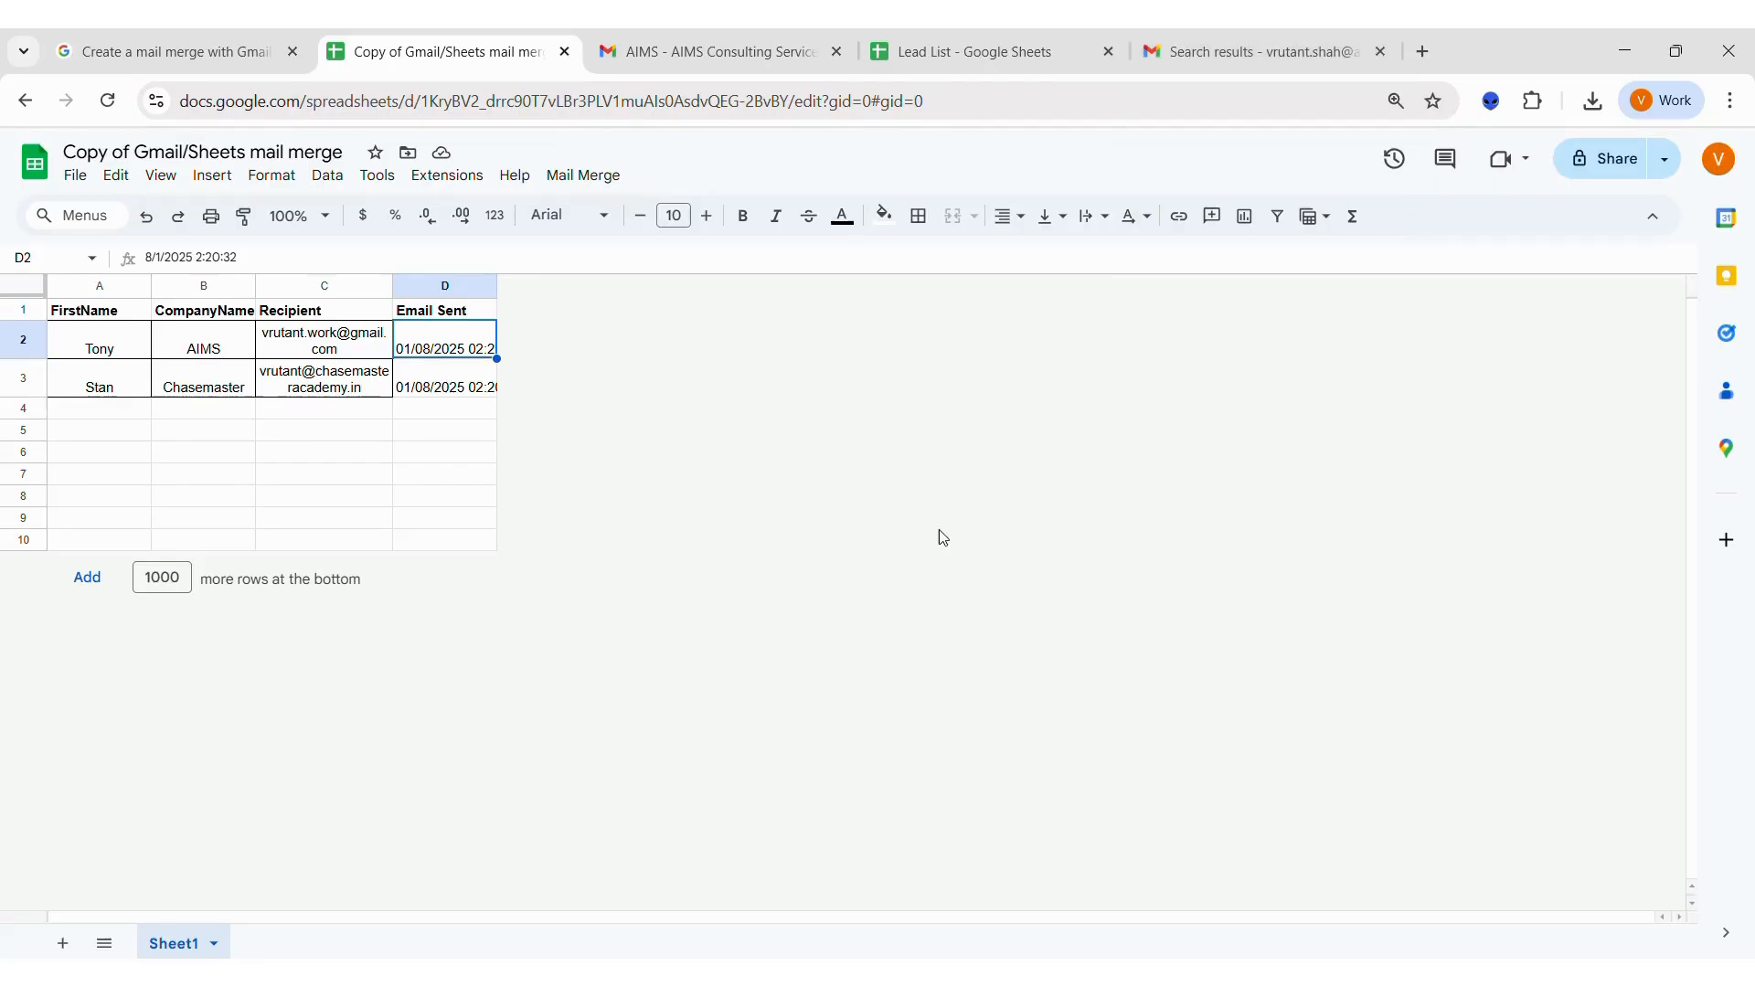
left_click(1245, 52)
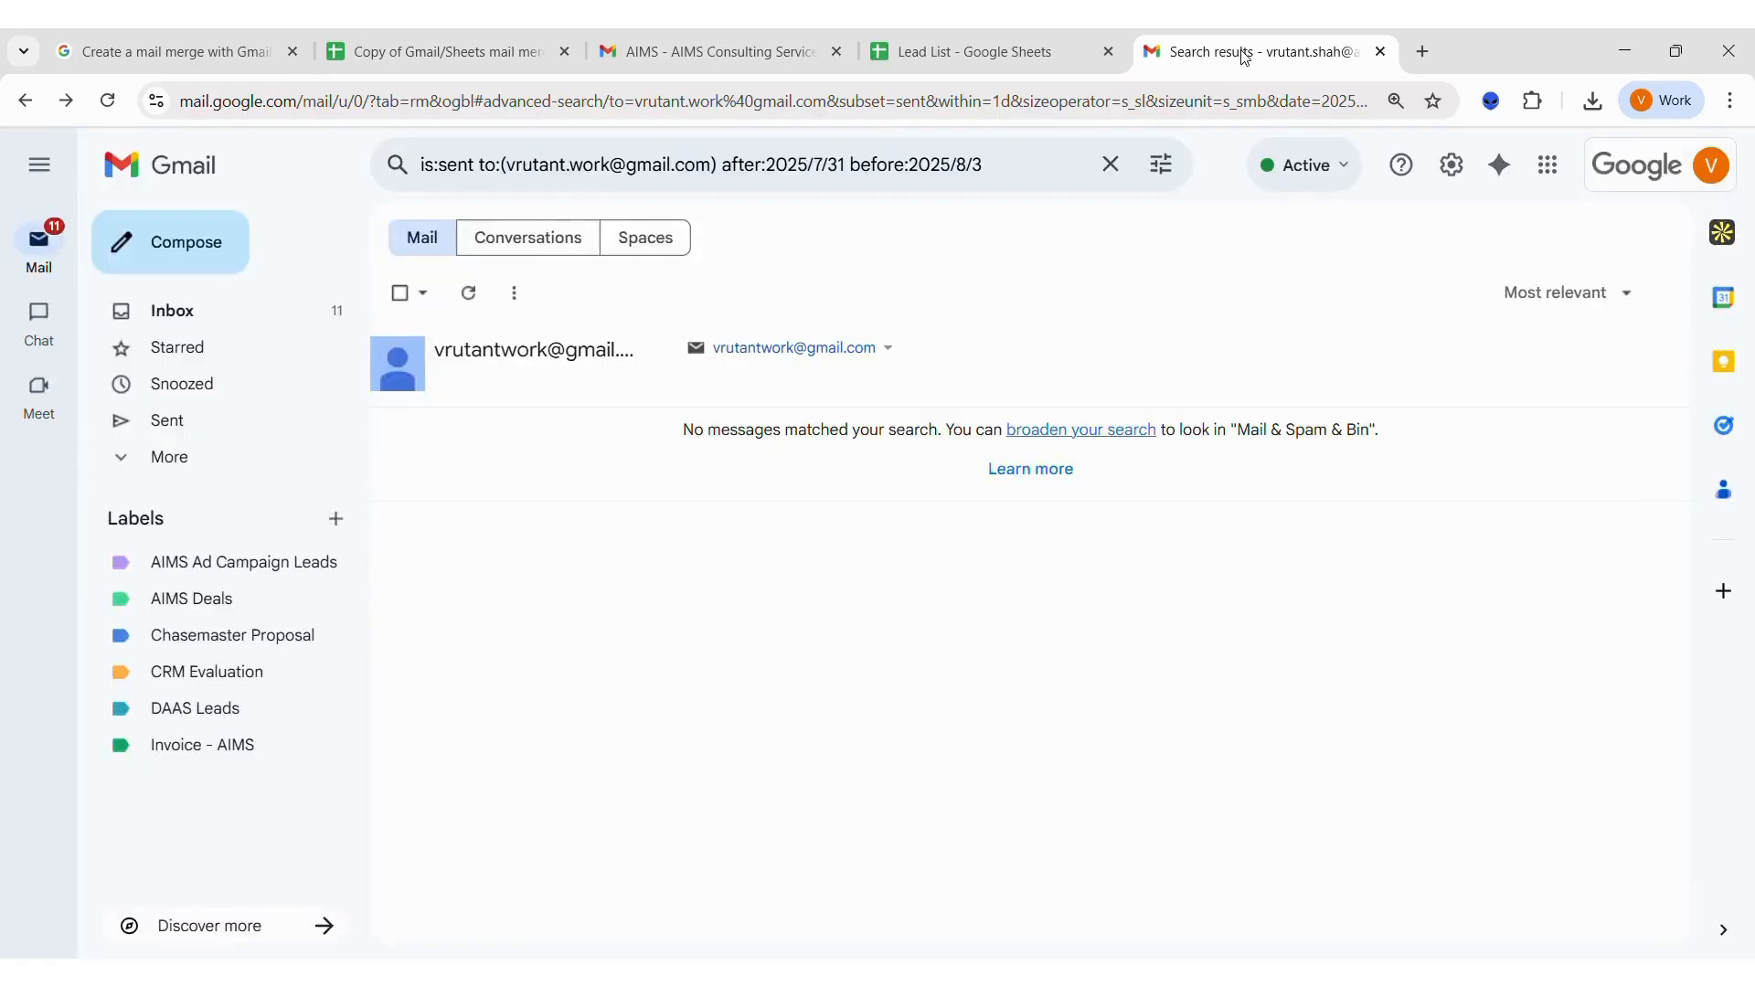
left_click(260, 434)
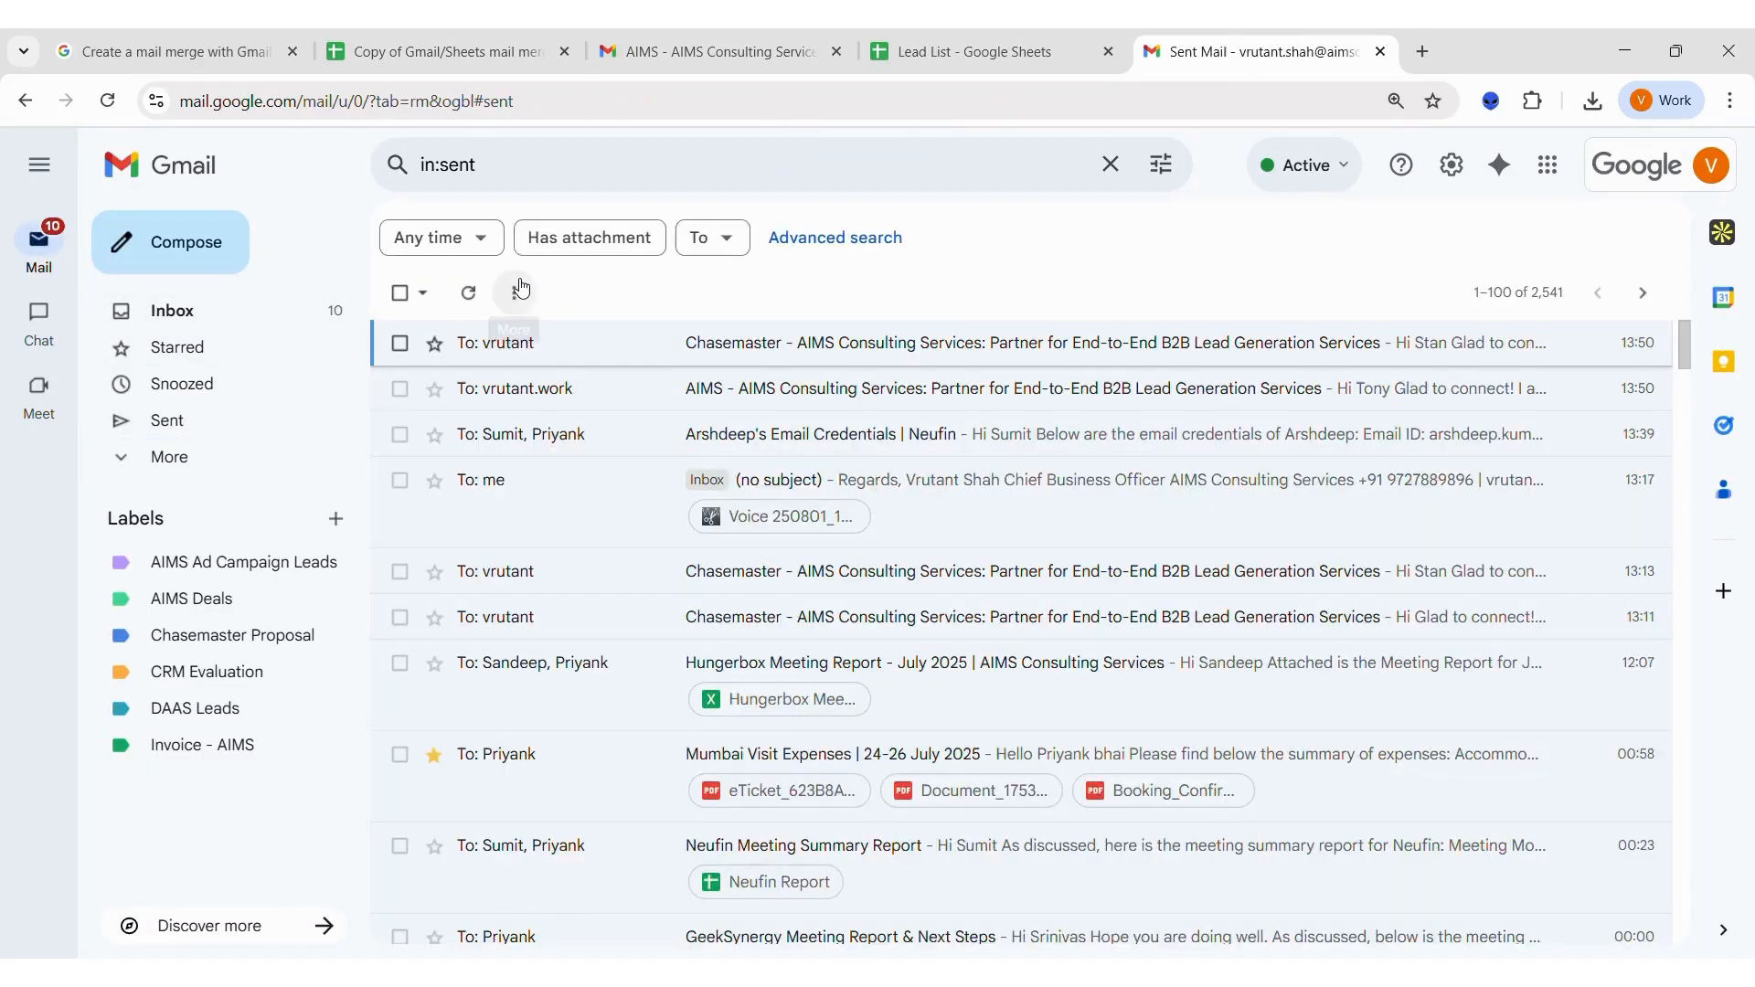
left_click(555, 355)
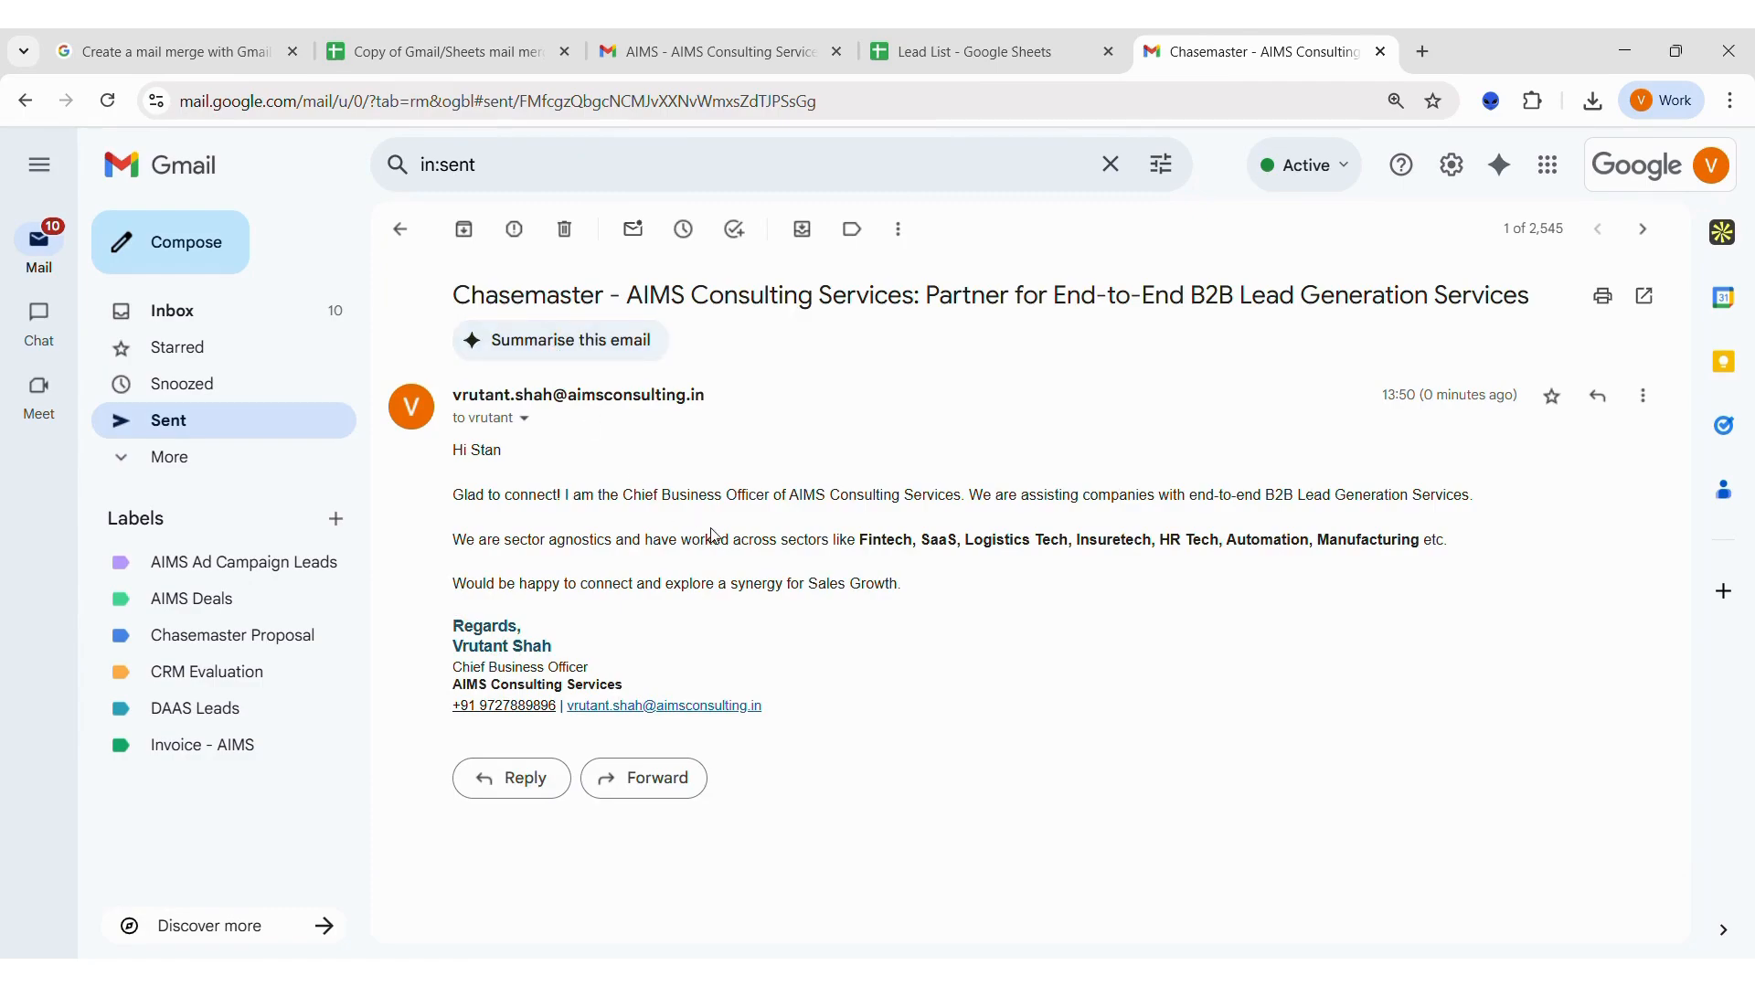
double_click(486, 450)
double_click(502, 297)
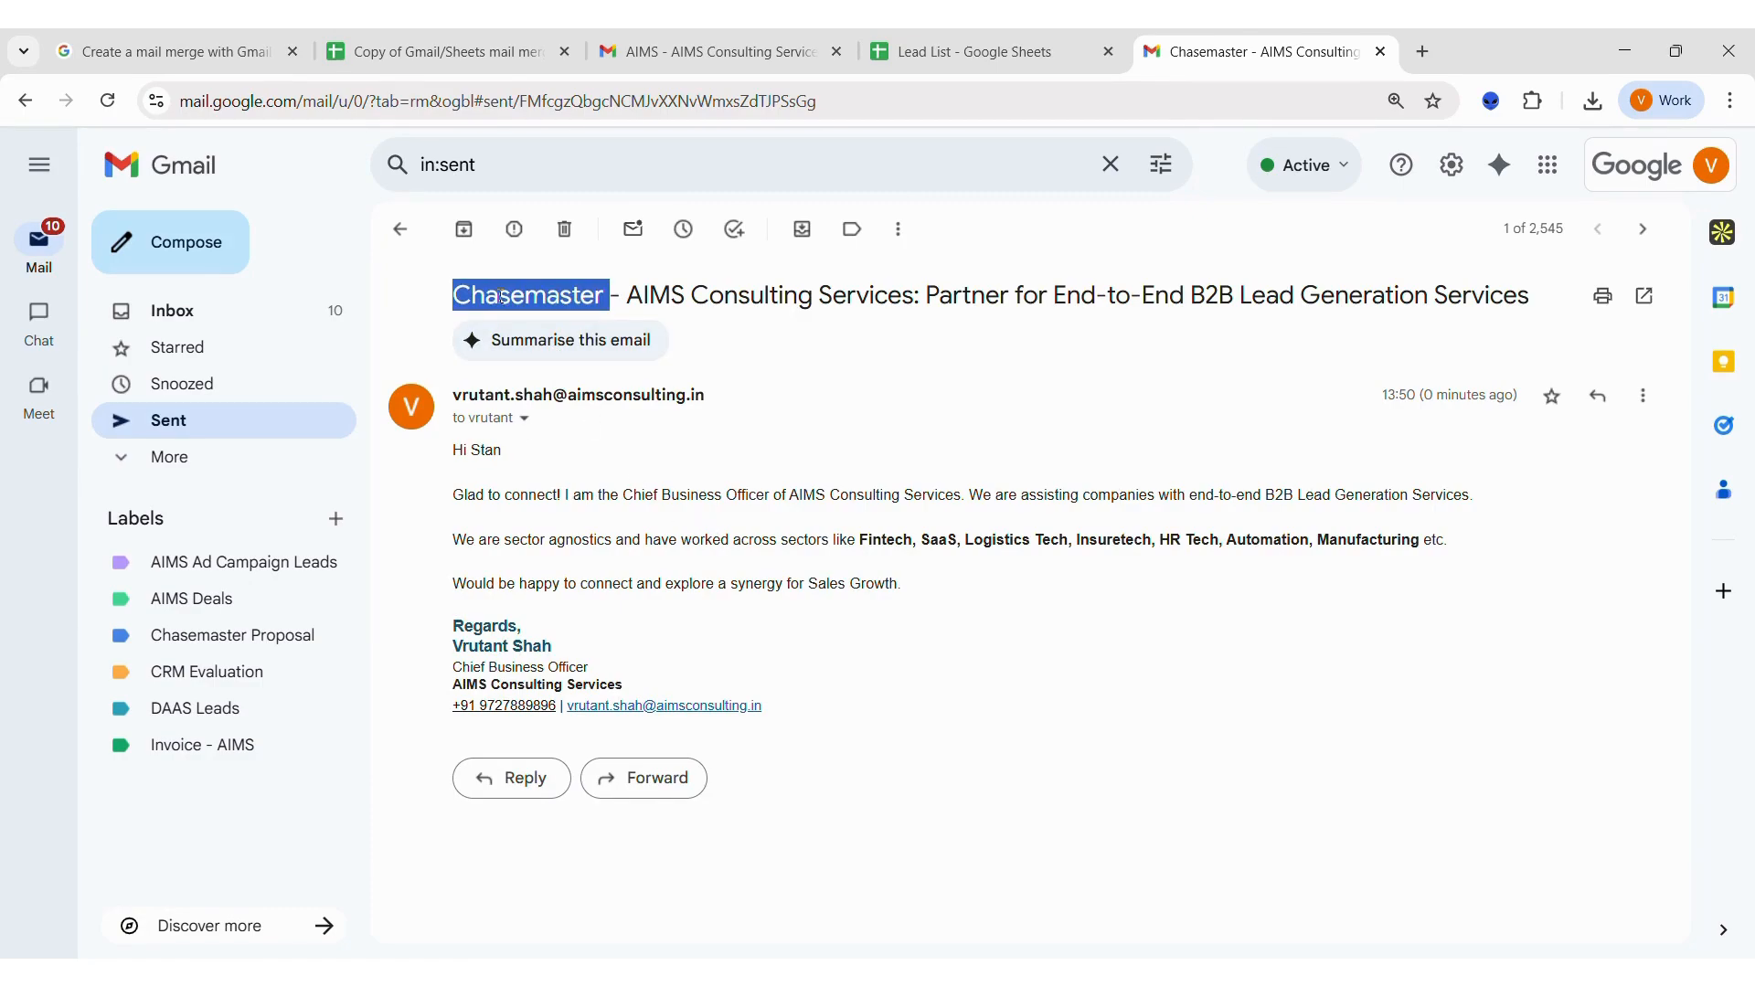
left_click(733, 473)
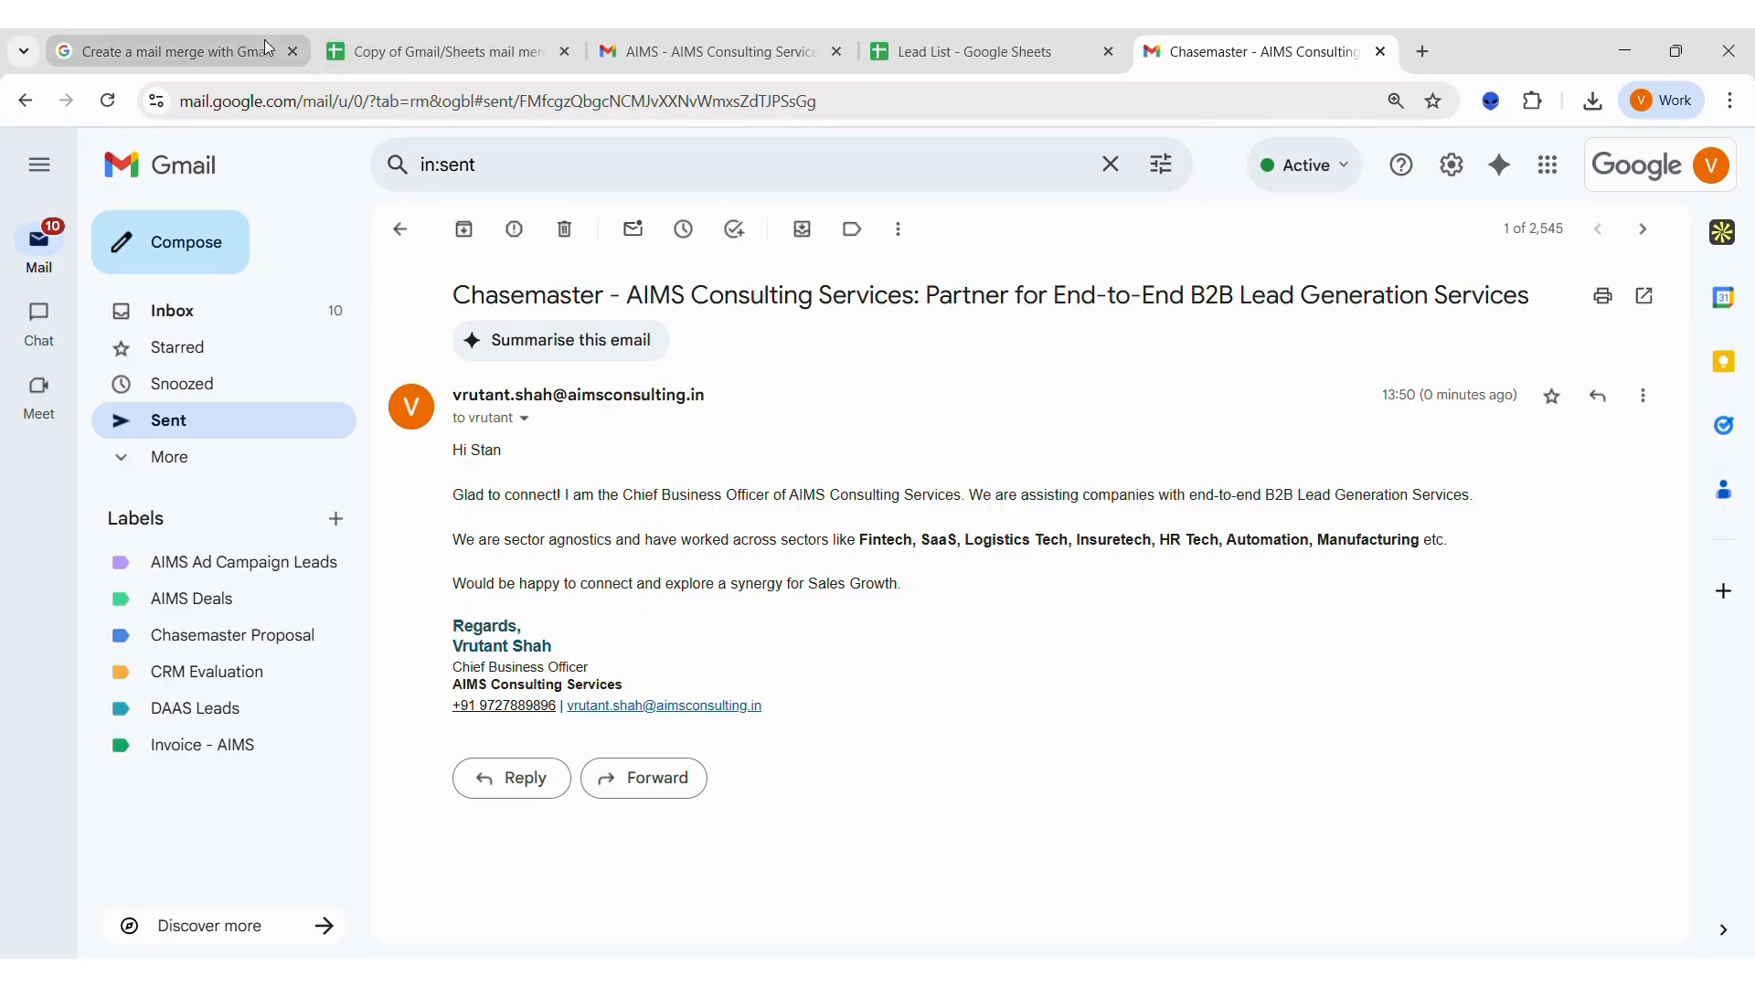
Return to the mail merge tutorial page and review it from the top.
left_click(362, 62)
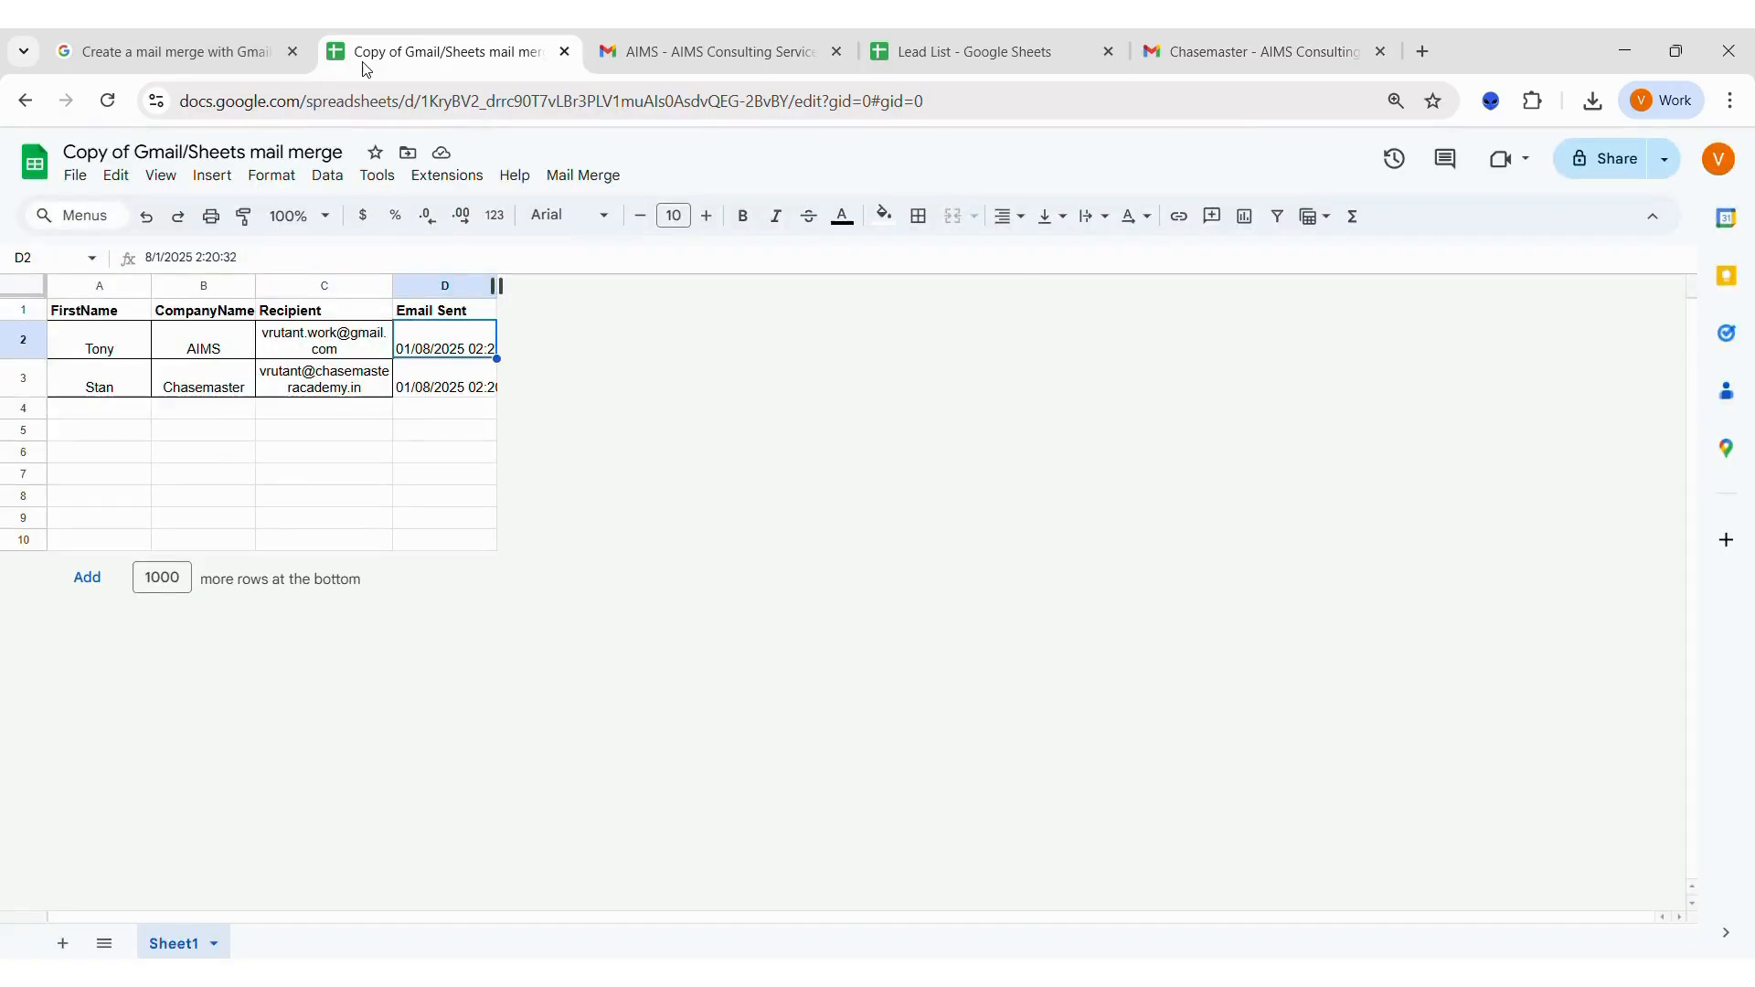
left_click(188, 48)
left_click(870, 770)
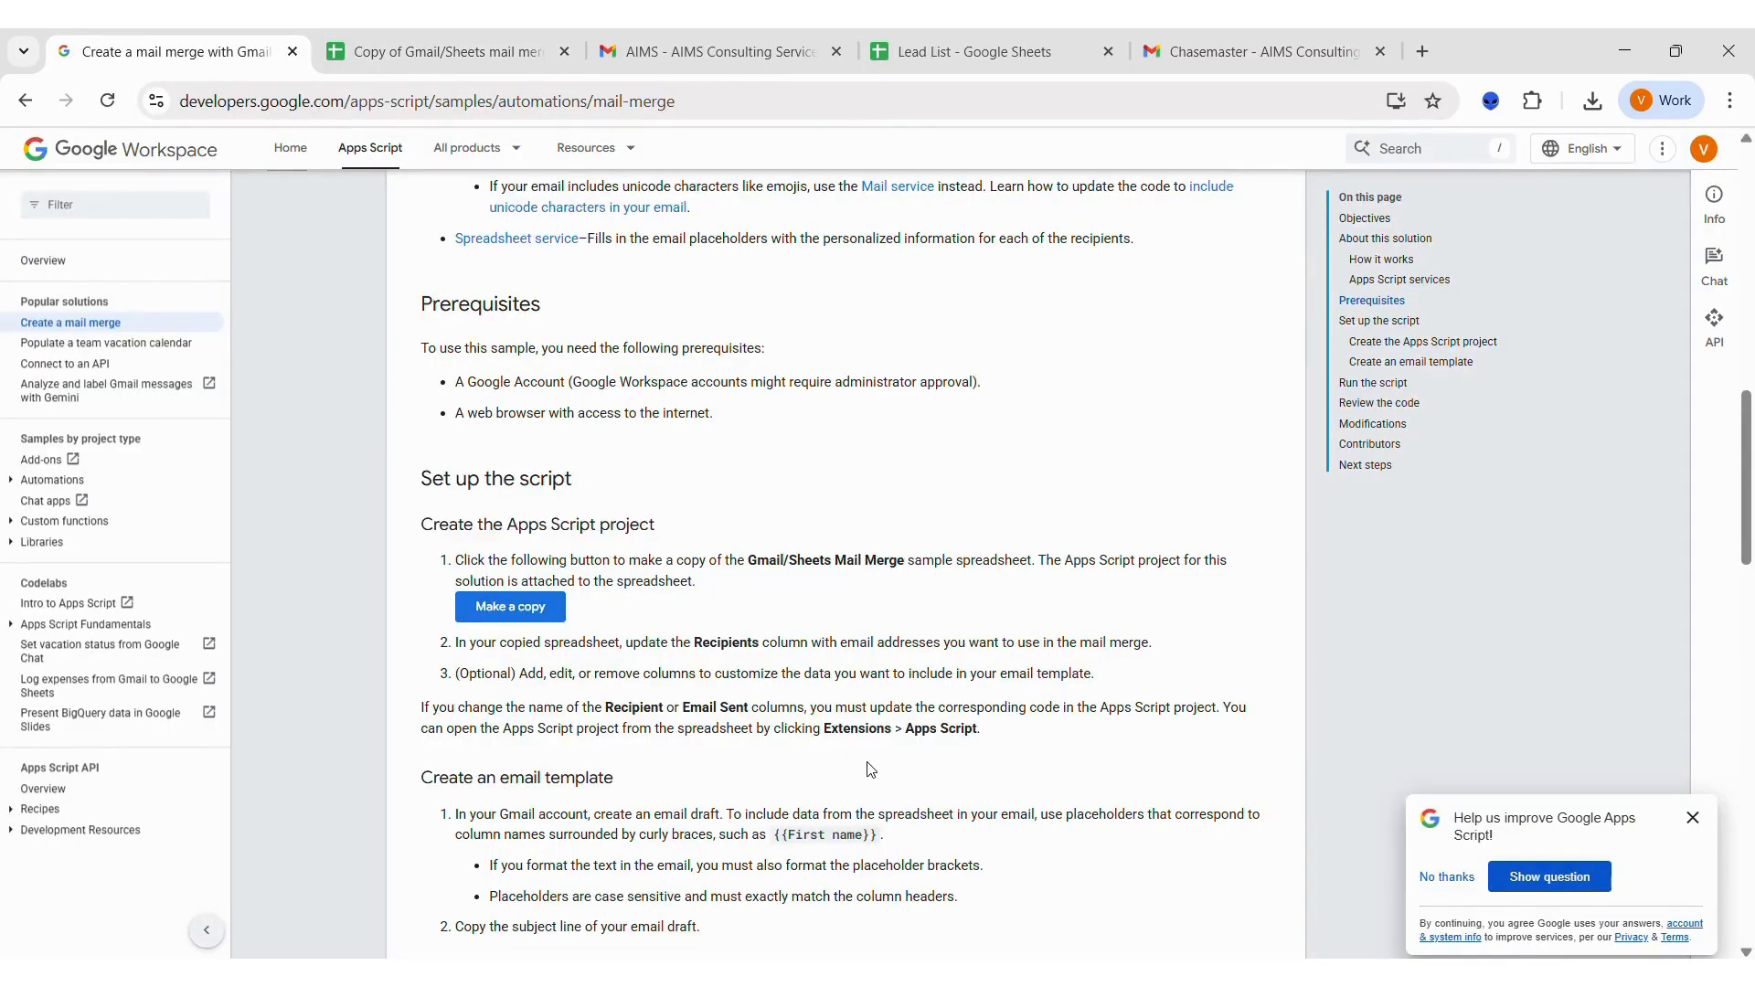
scroll(870, 770, "up", 15)
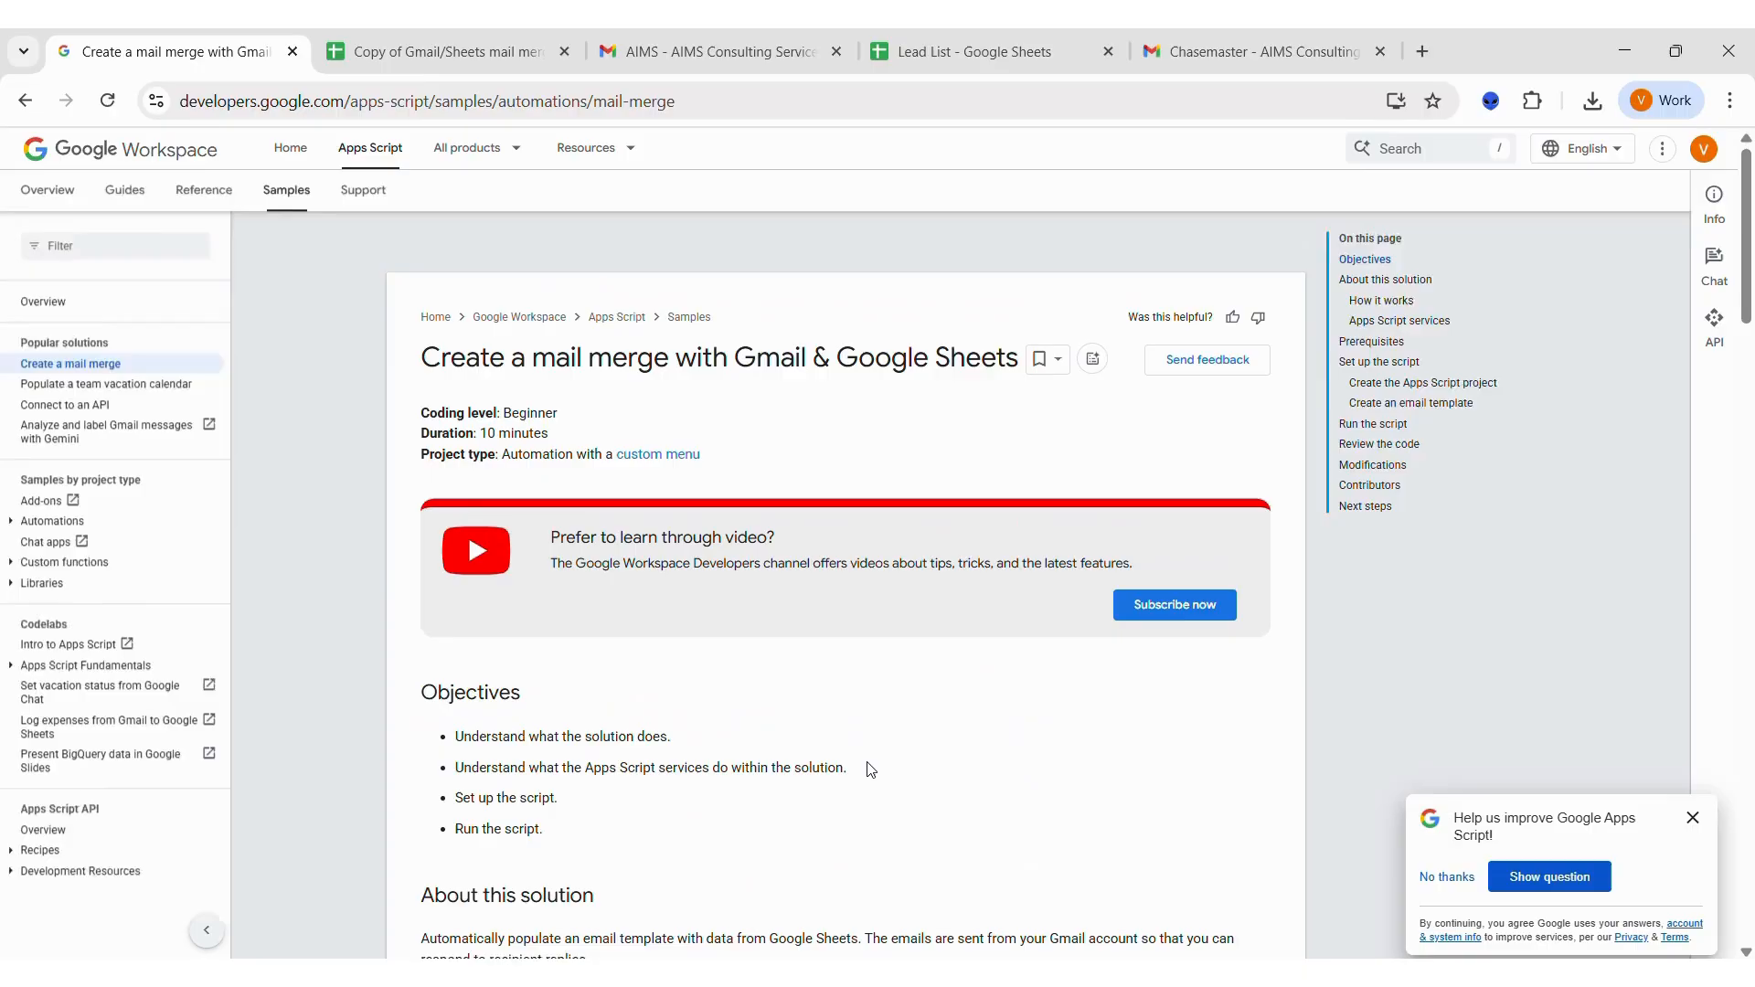